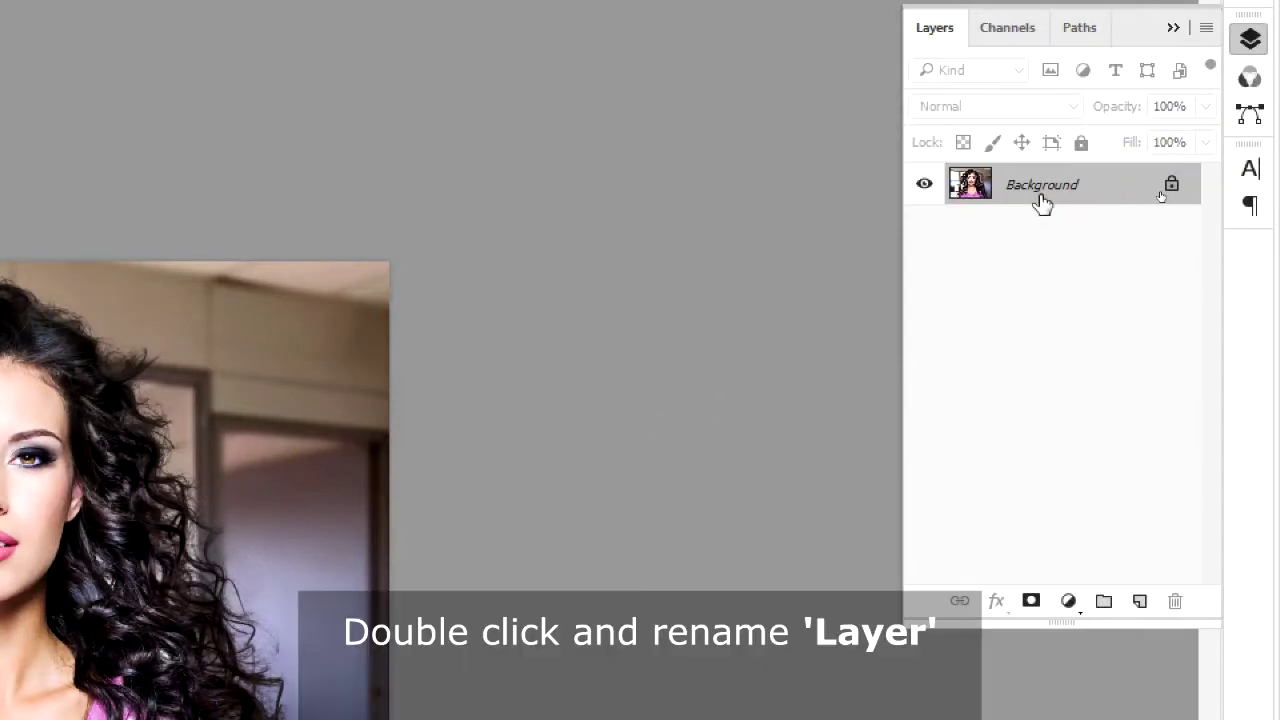
Unlock the Background layer and rename it 'Image 1'.
double_click(1041, 198)
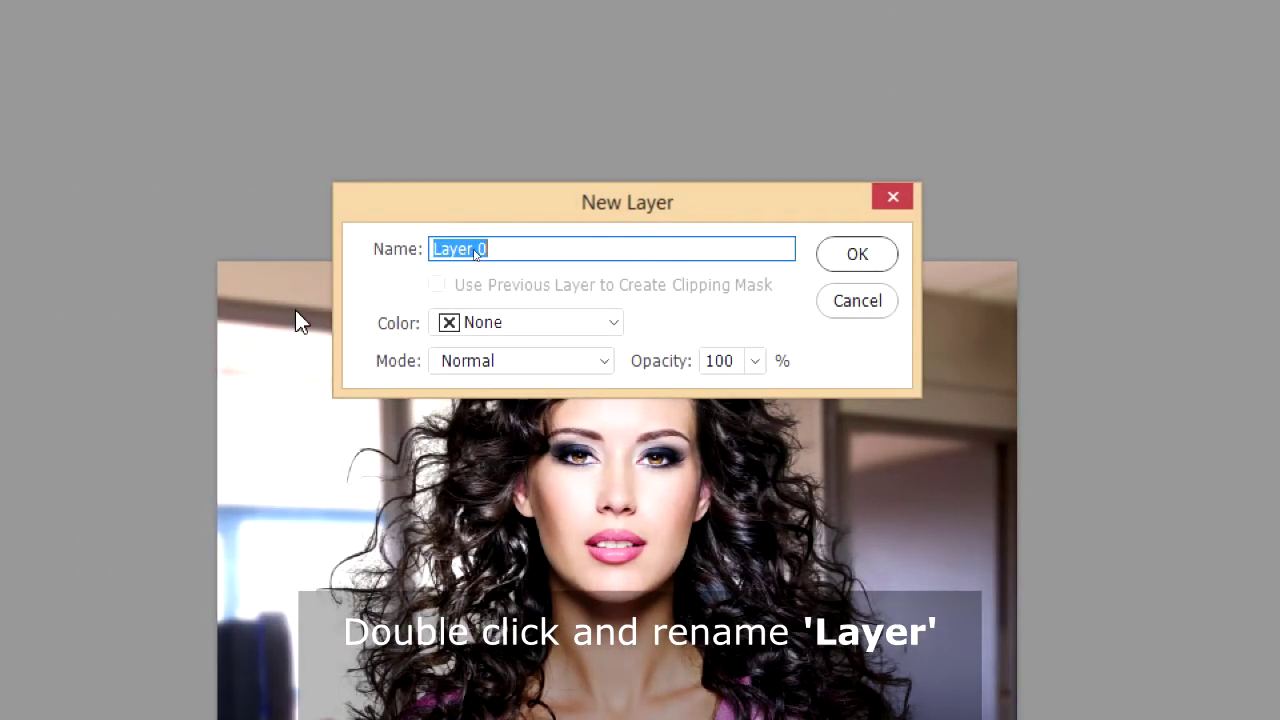
left_click_drag(619, 200, 634, 307)
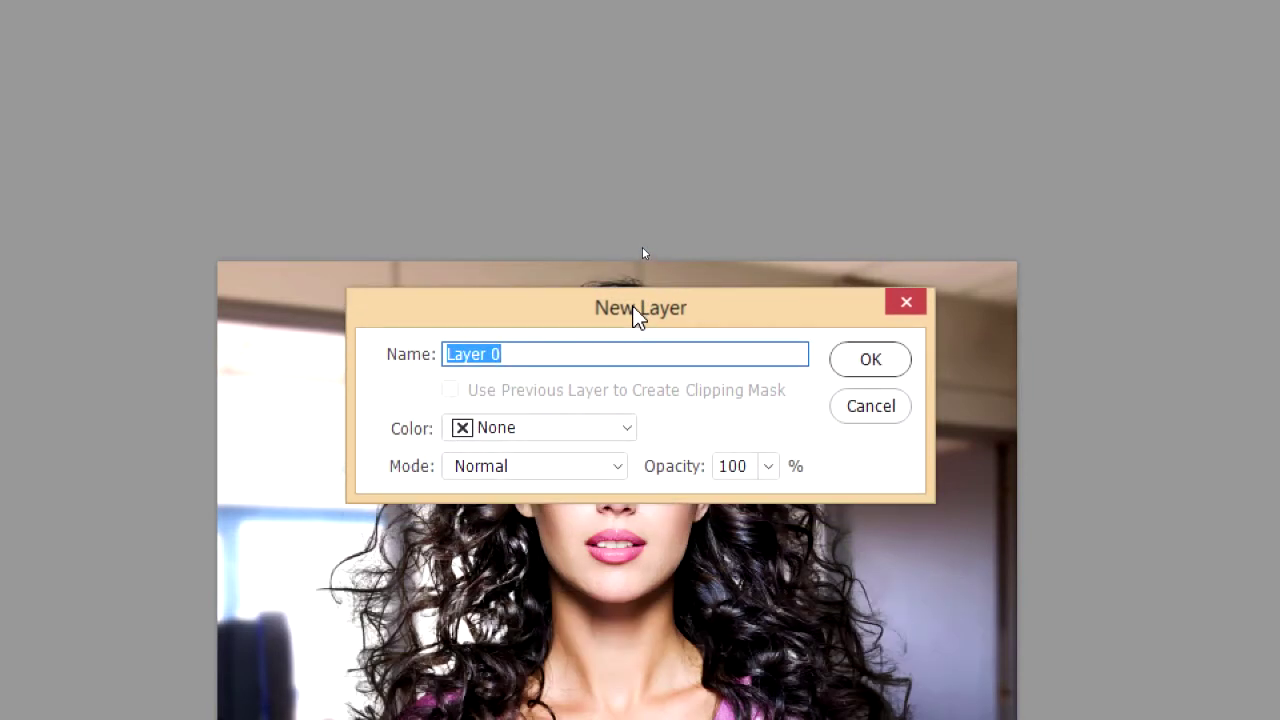
key("BackSpace")
type("Image 1")
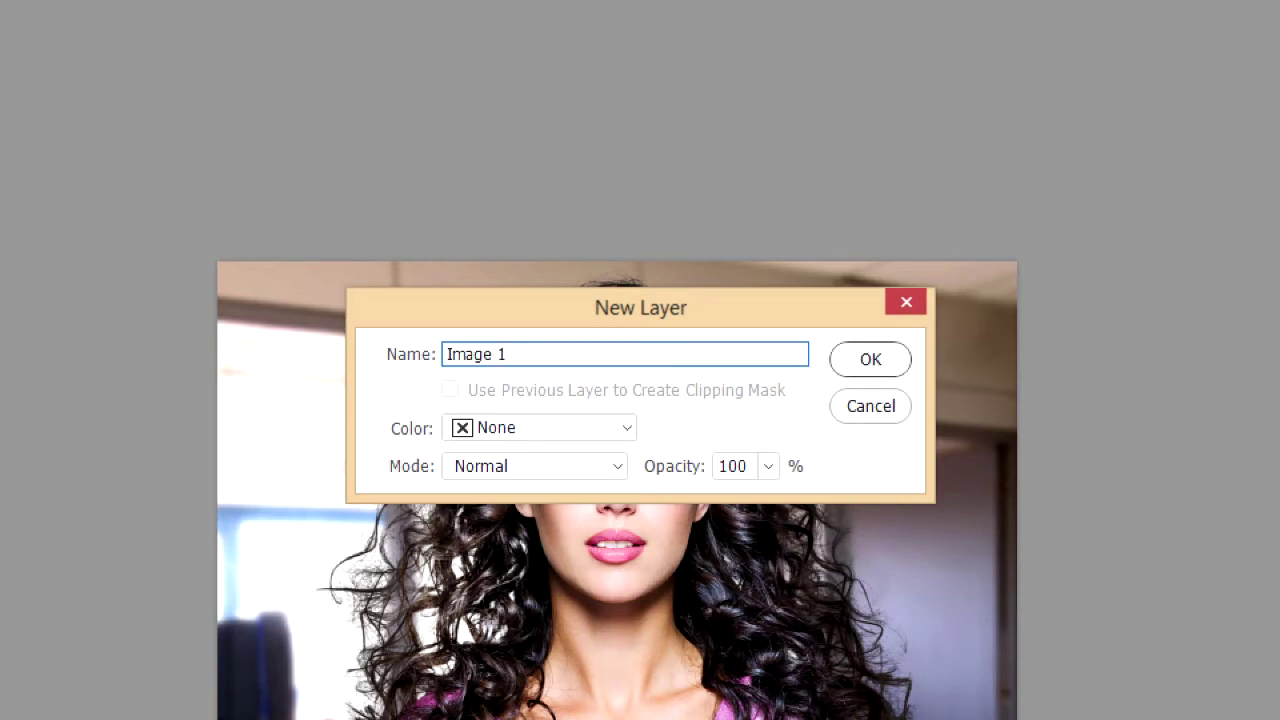
key("Return")
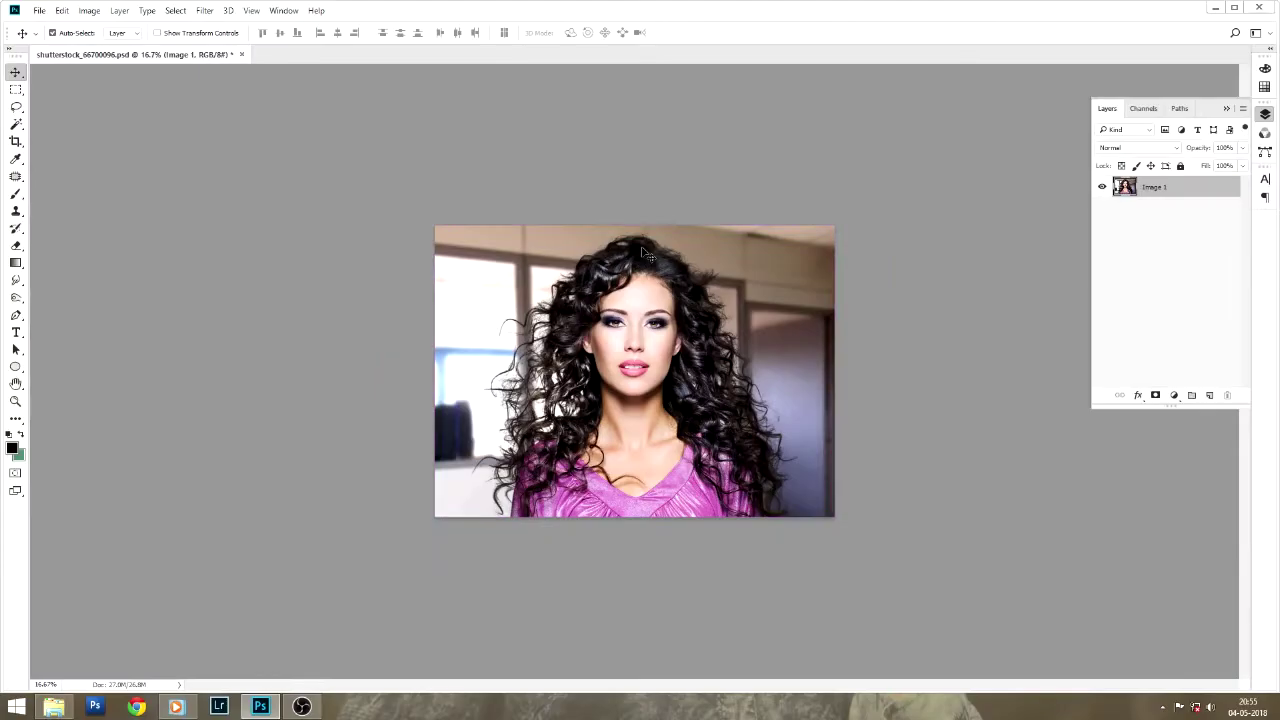
Duplicate Image 1 as a layer named '4 editing' and hide the original Image 1.
left_click(1162, 190)
key("ctrl+j")
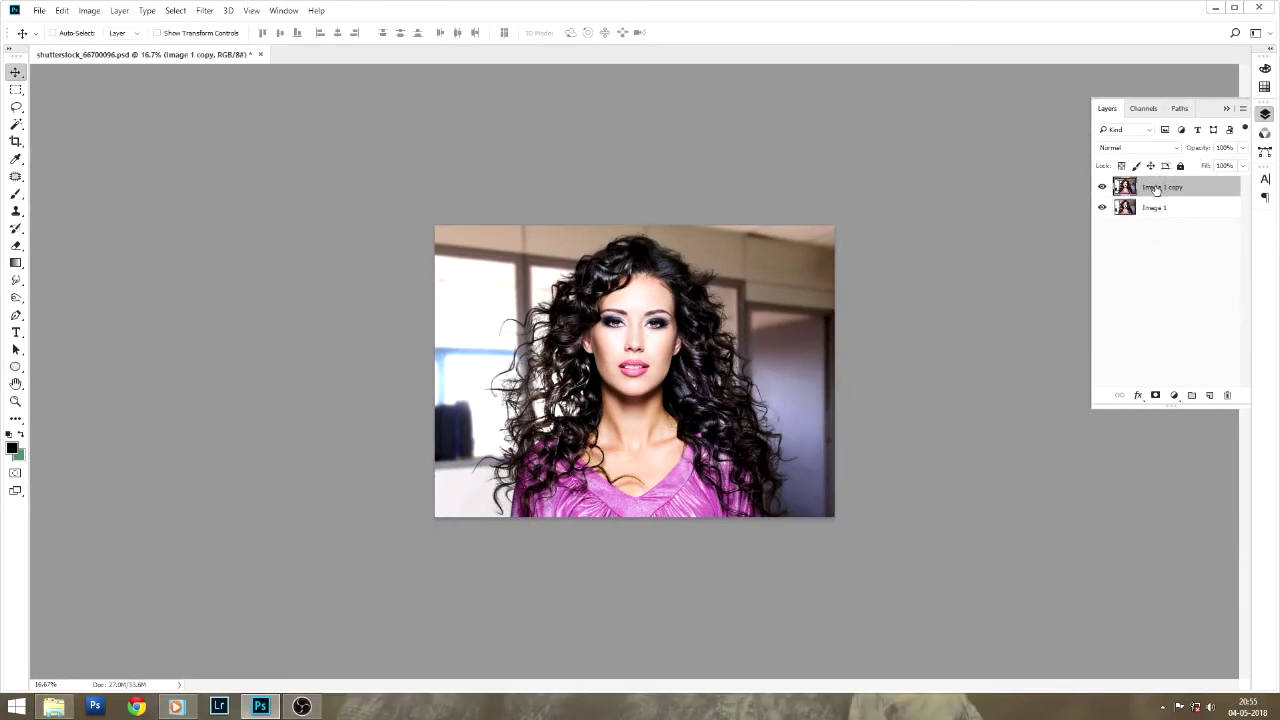
double_click(1170, 188)
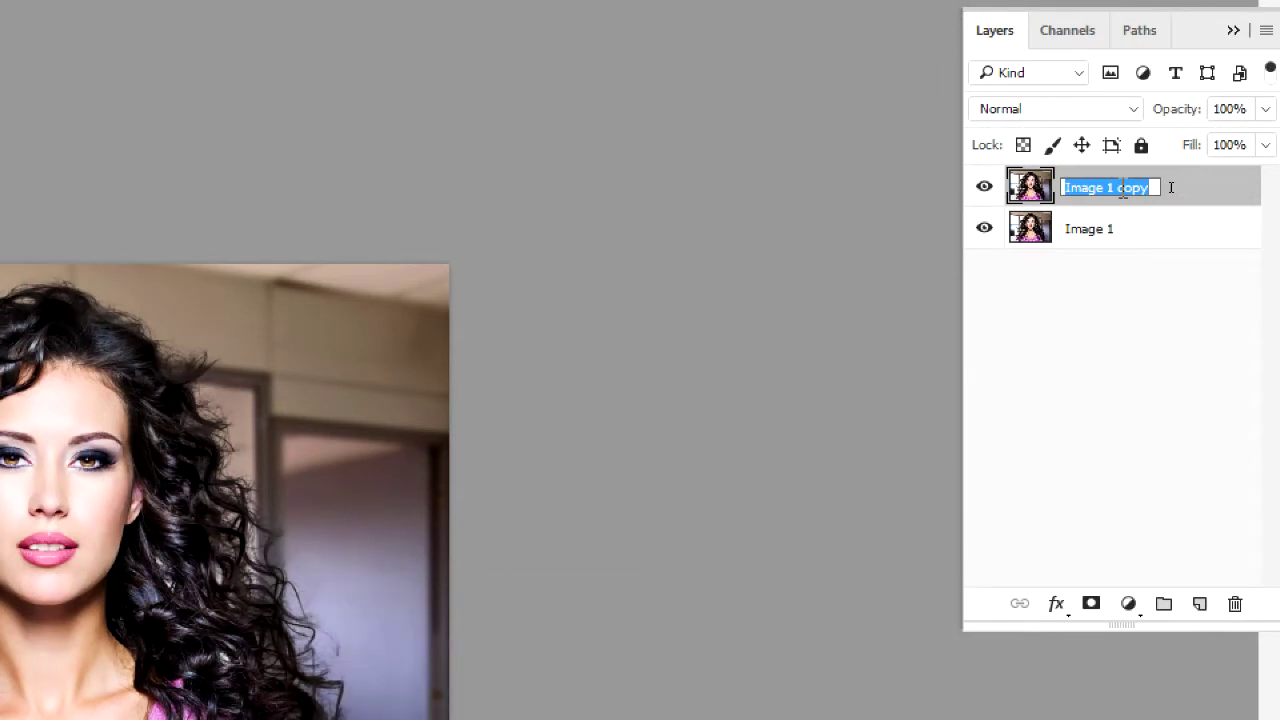
type("4")
type(" editing")
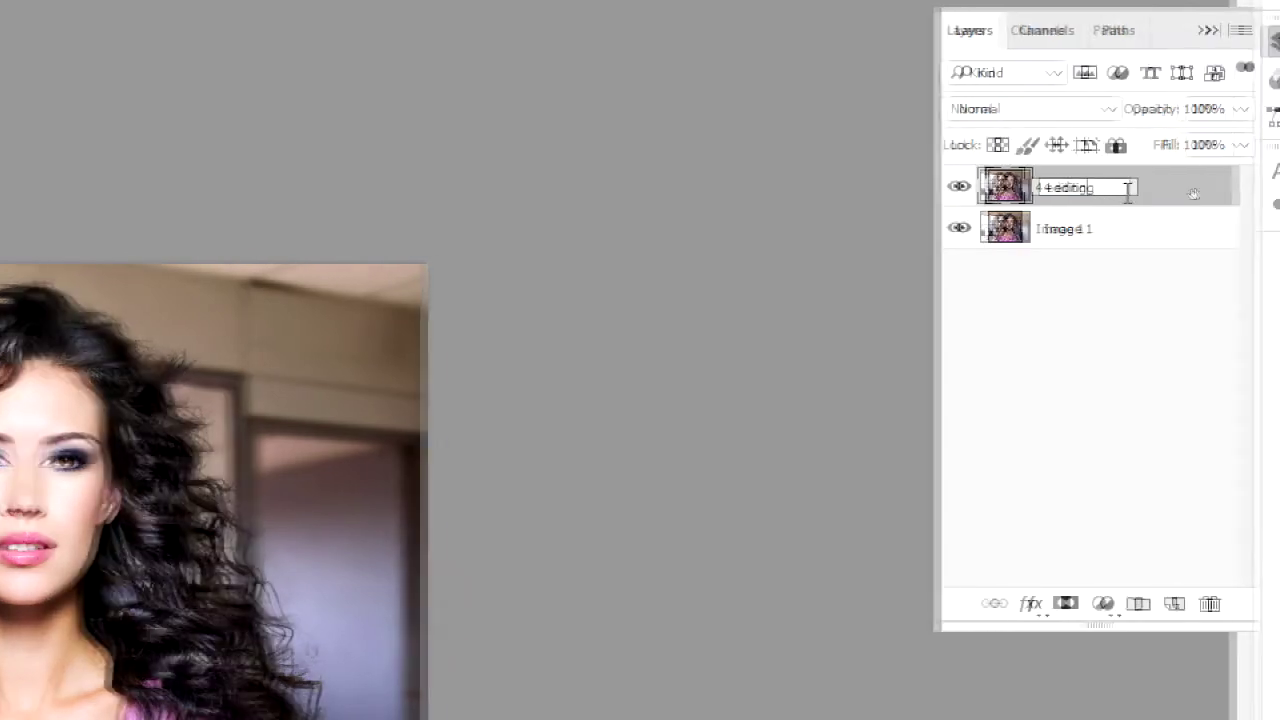
key("Return")
left_click(924, 228)
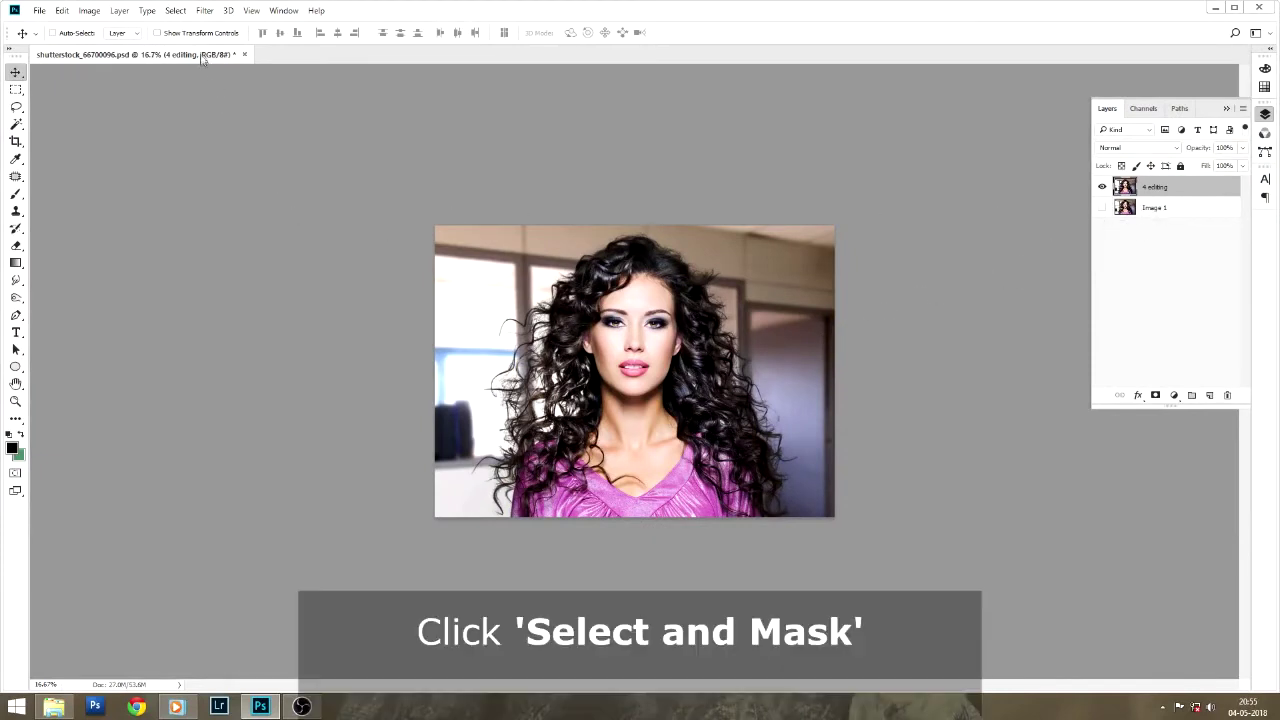
left_click(176, 11)
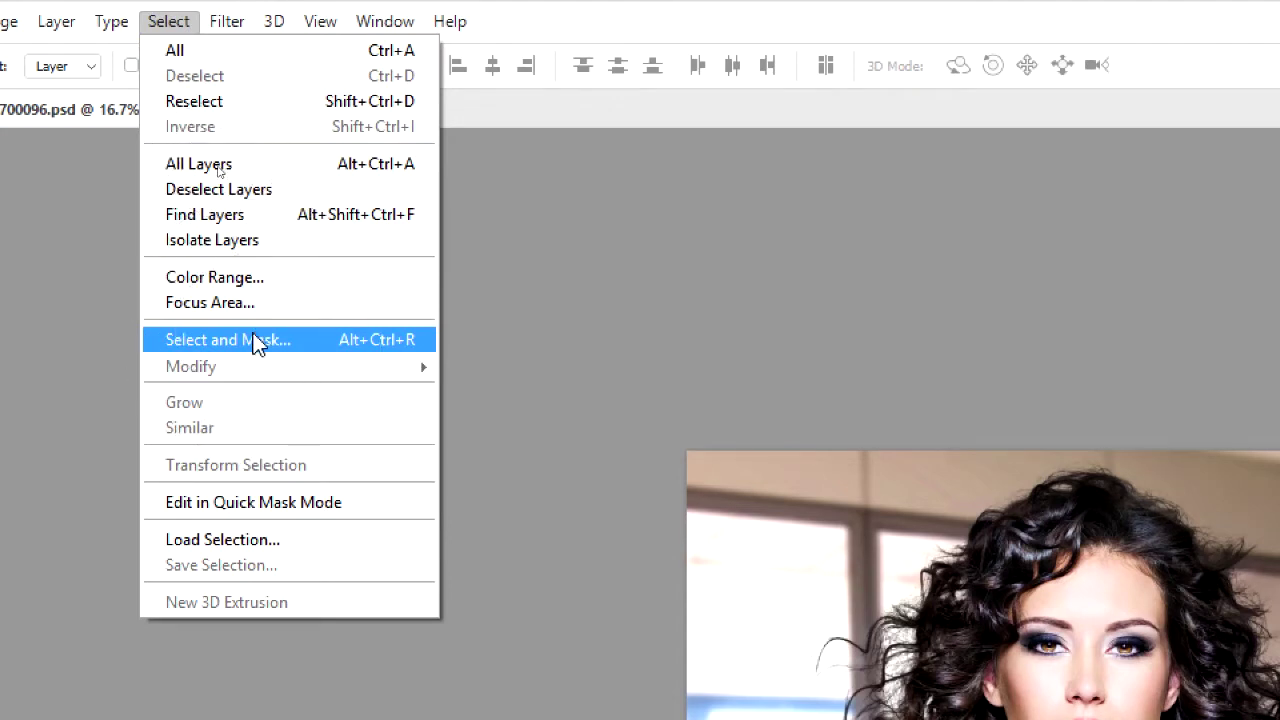
Open Select and Mask on 4 editing and switch its view mode to Overlay.
left_click(256, 338)
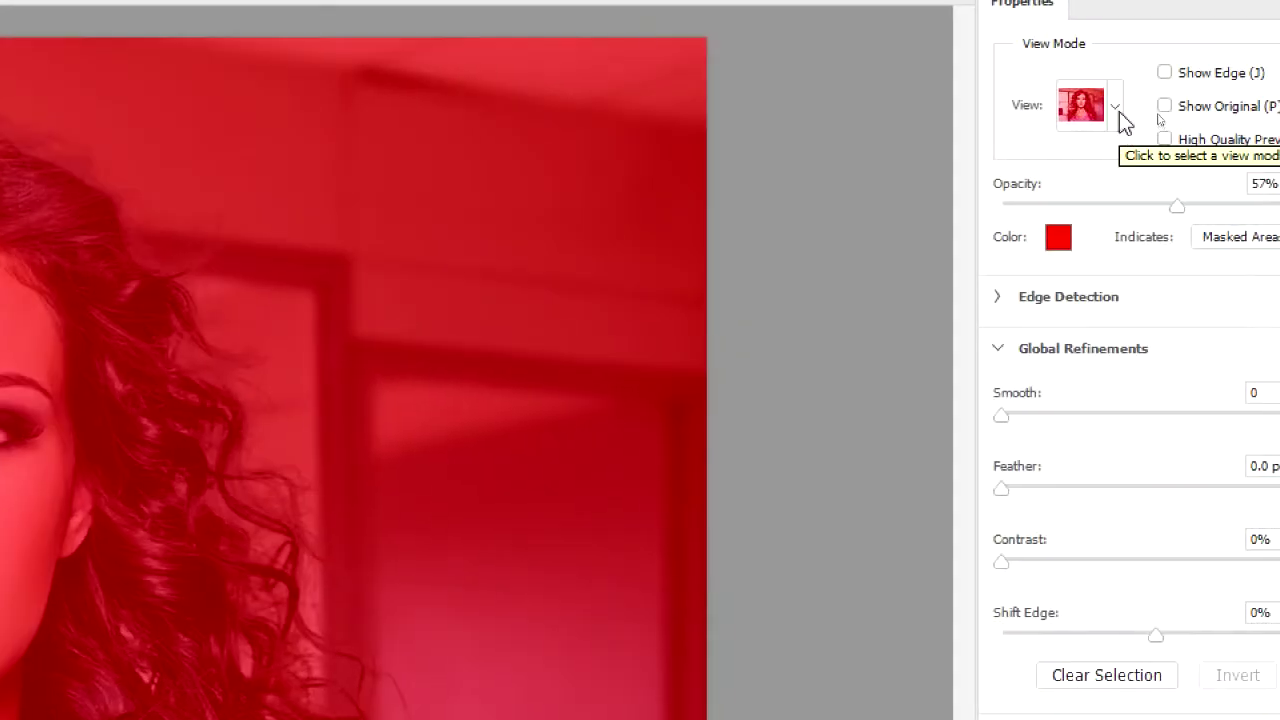
left_click(1157, 117)
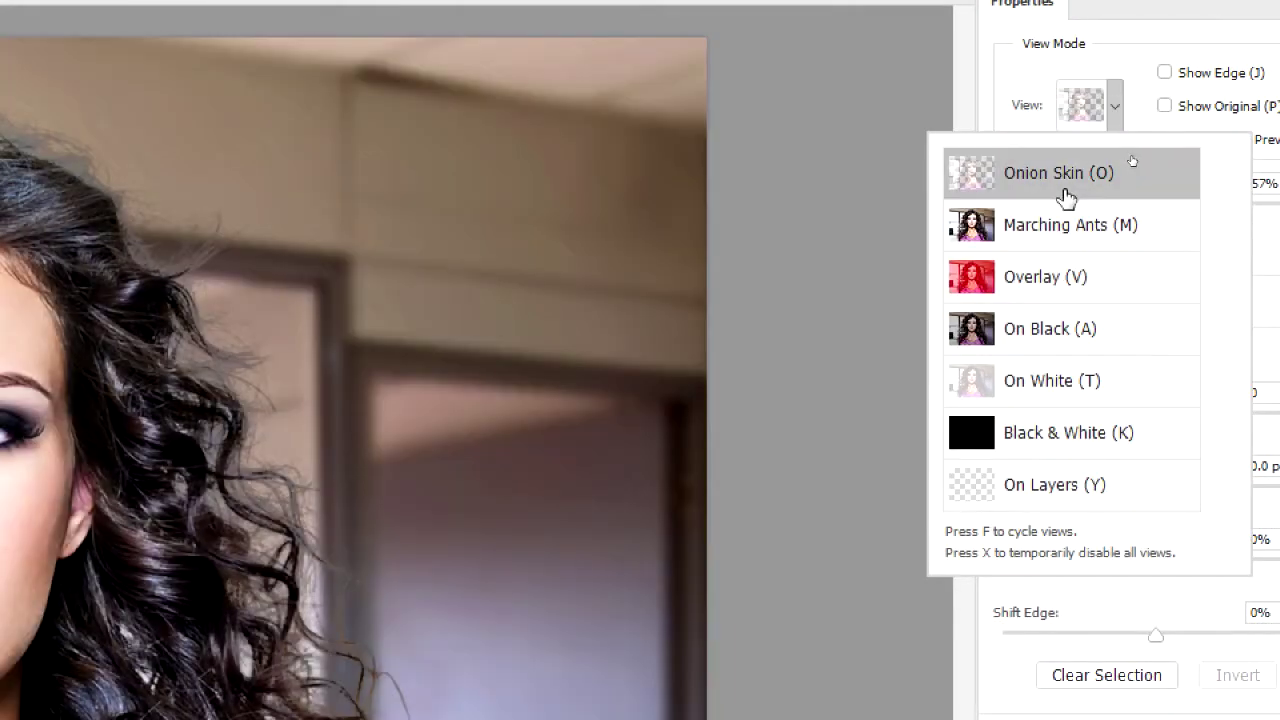
left_click(1067, 197)
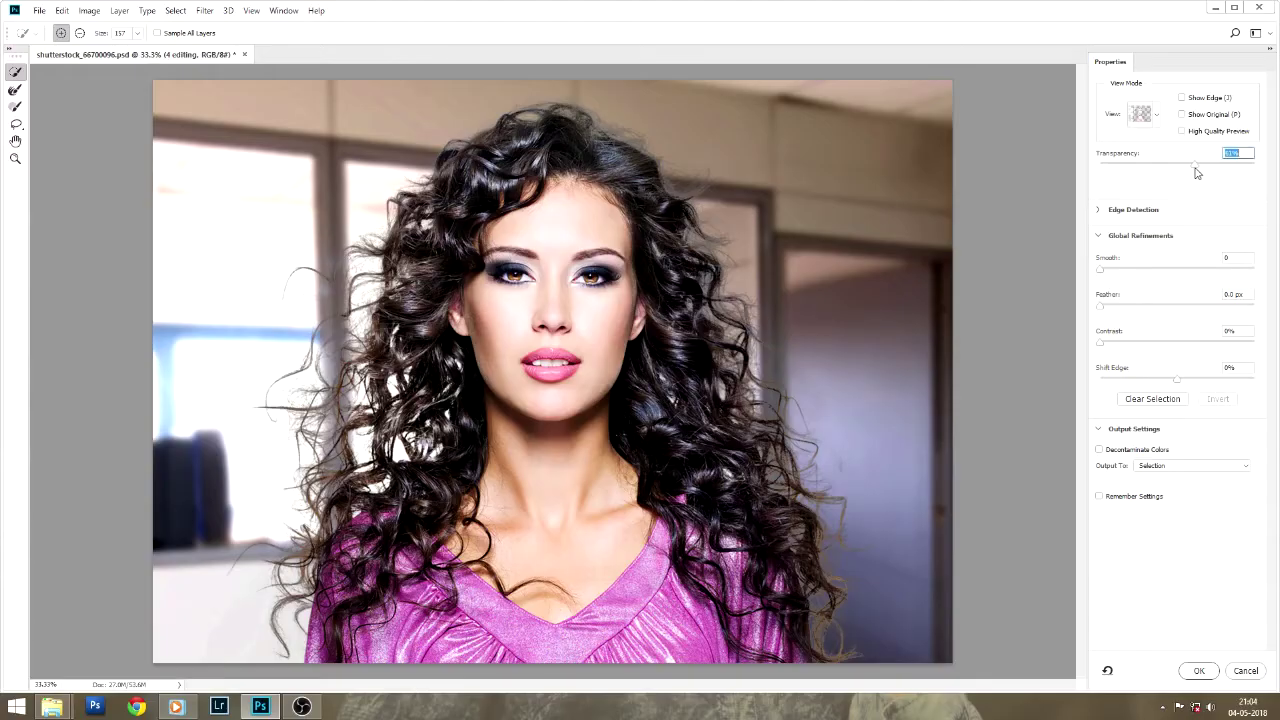
left_click(1161, 121)
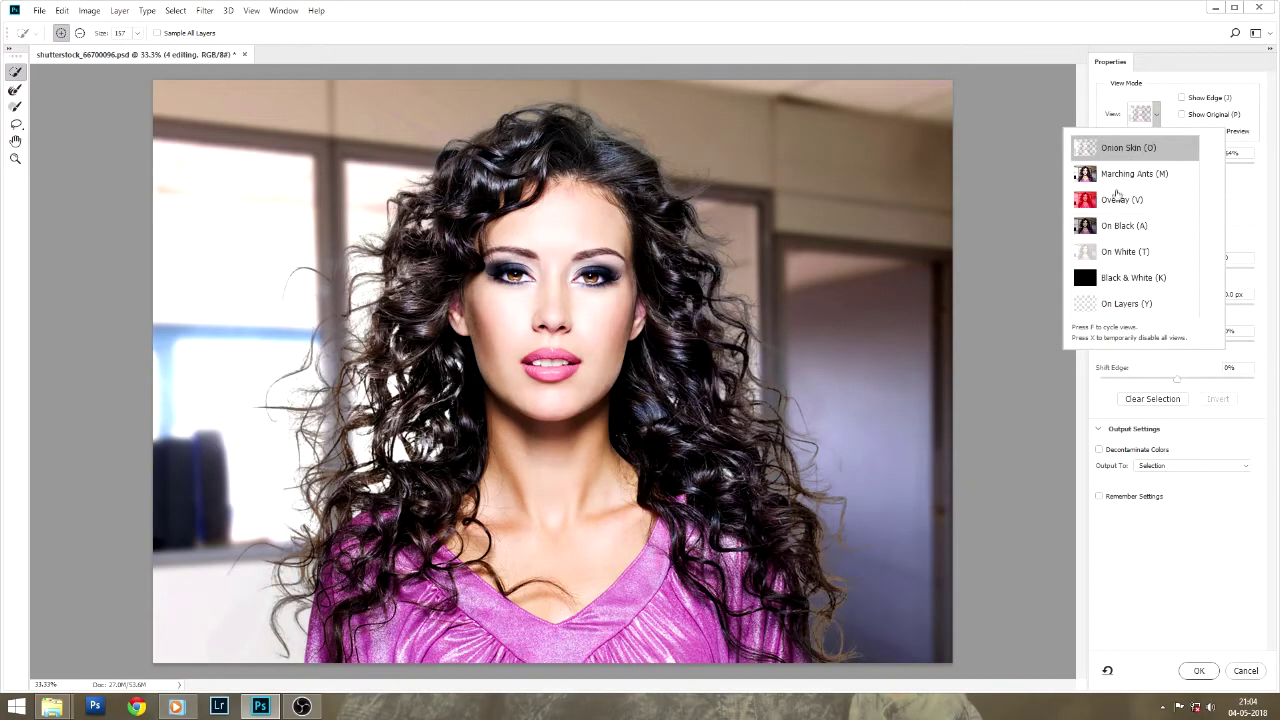
left_click(1117, 200)
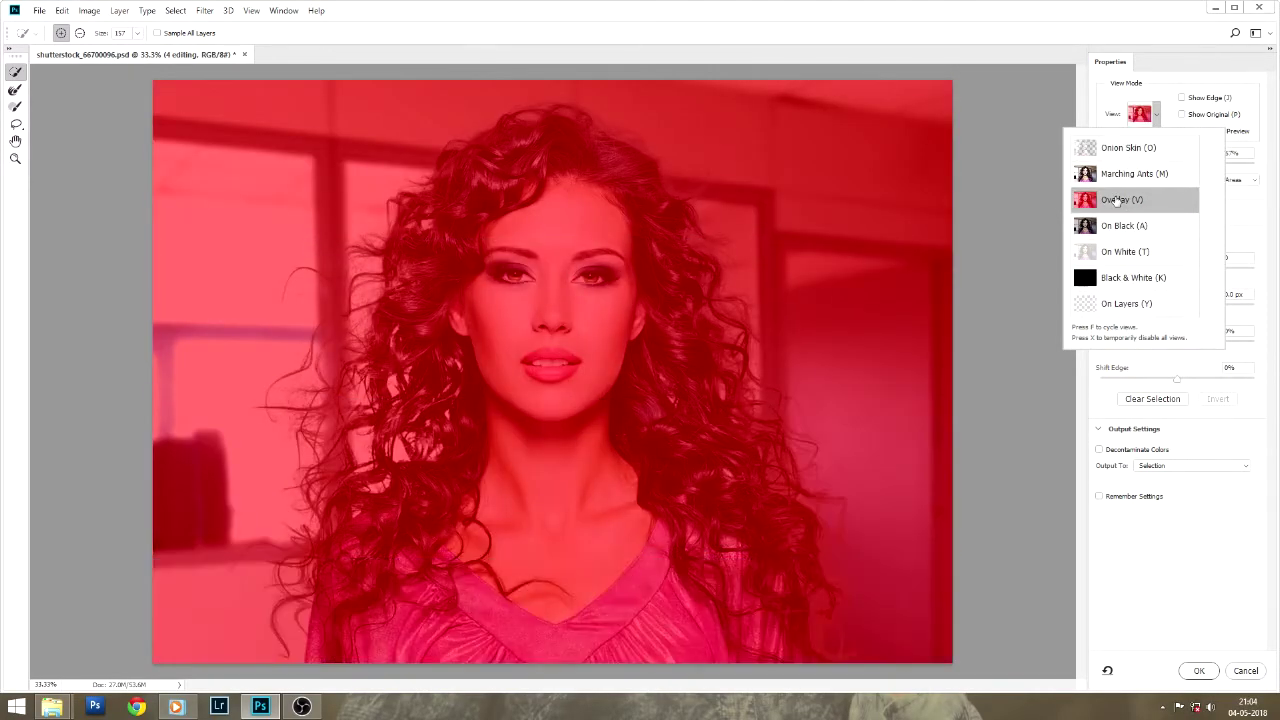
left_click(1117, 200)
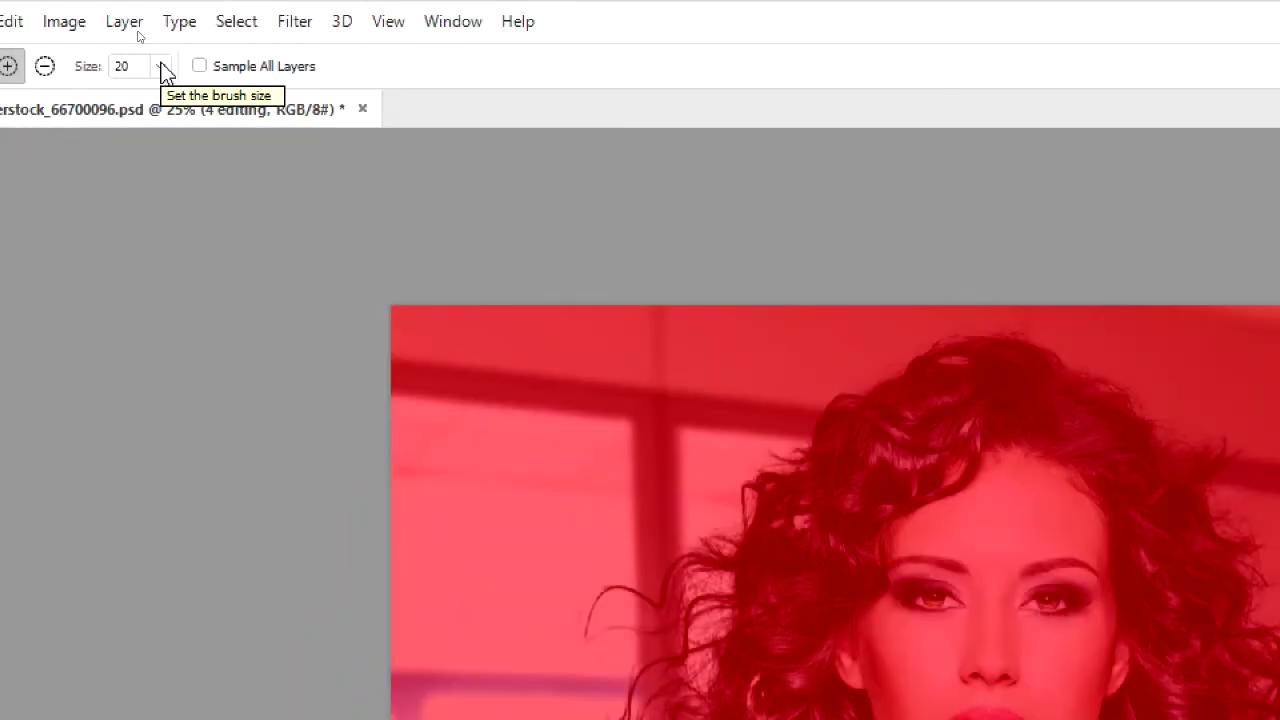
Set the Quick Selection brush size to about 150.
left_click(163, 70)
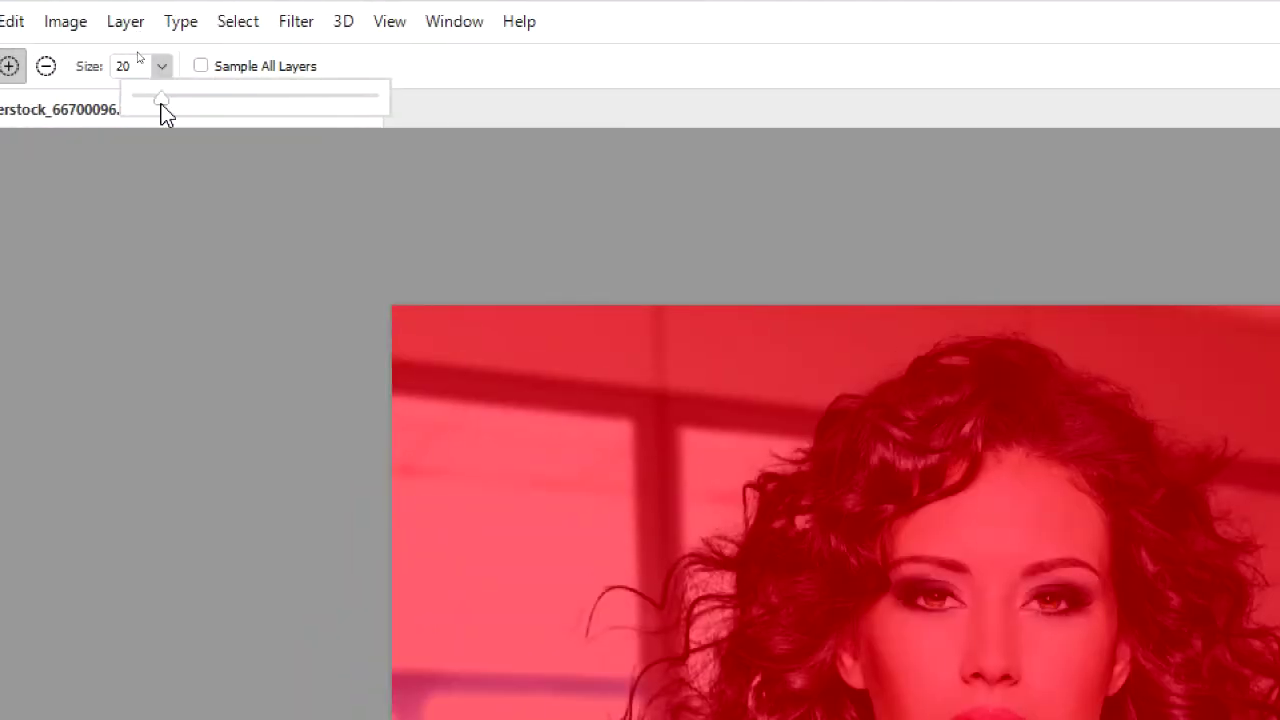
left_click_drag(163, 107, 190, 107)
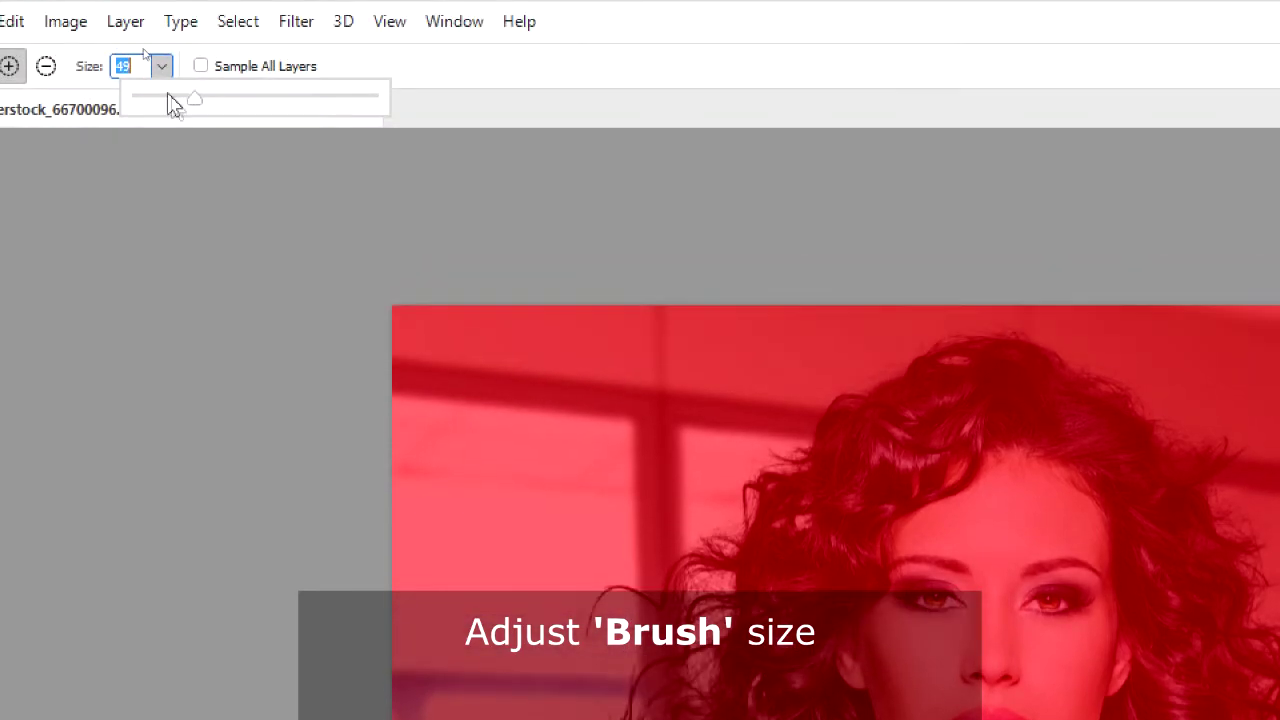
left_click_drag(194, 31, 276, 31)
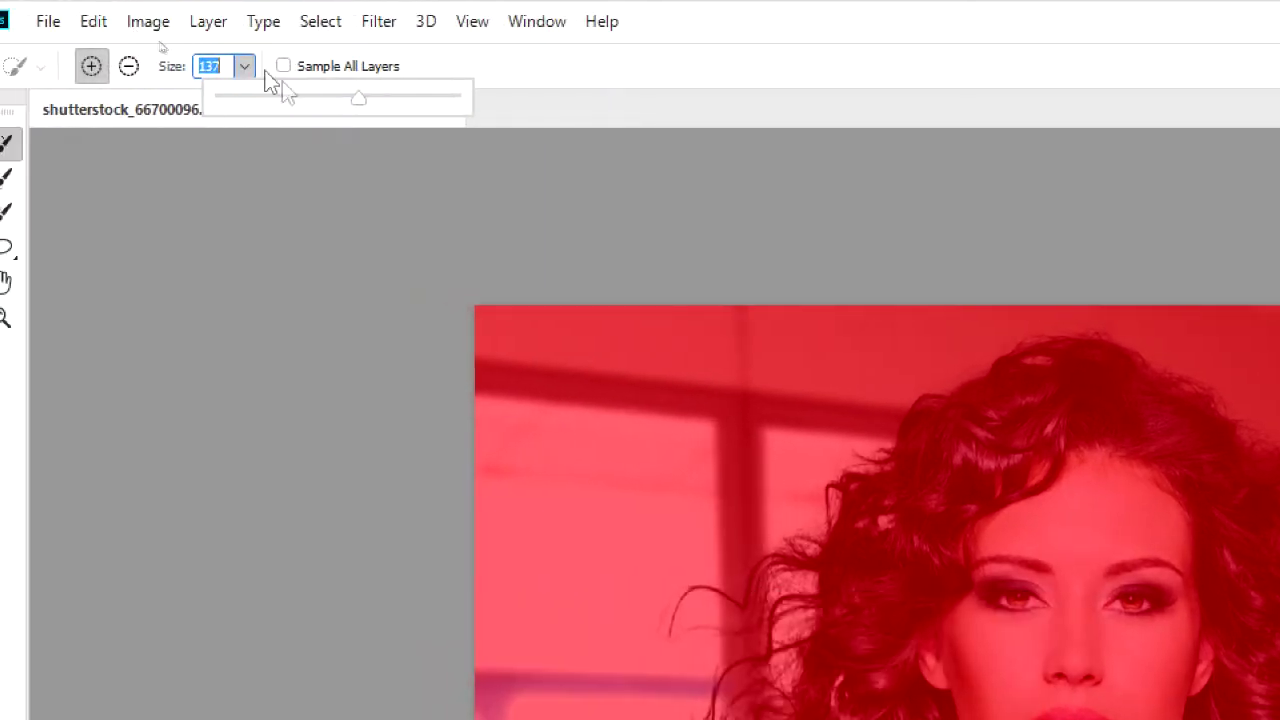
left_click_drag(377, 107, 362, 107)
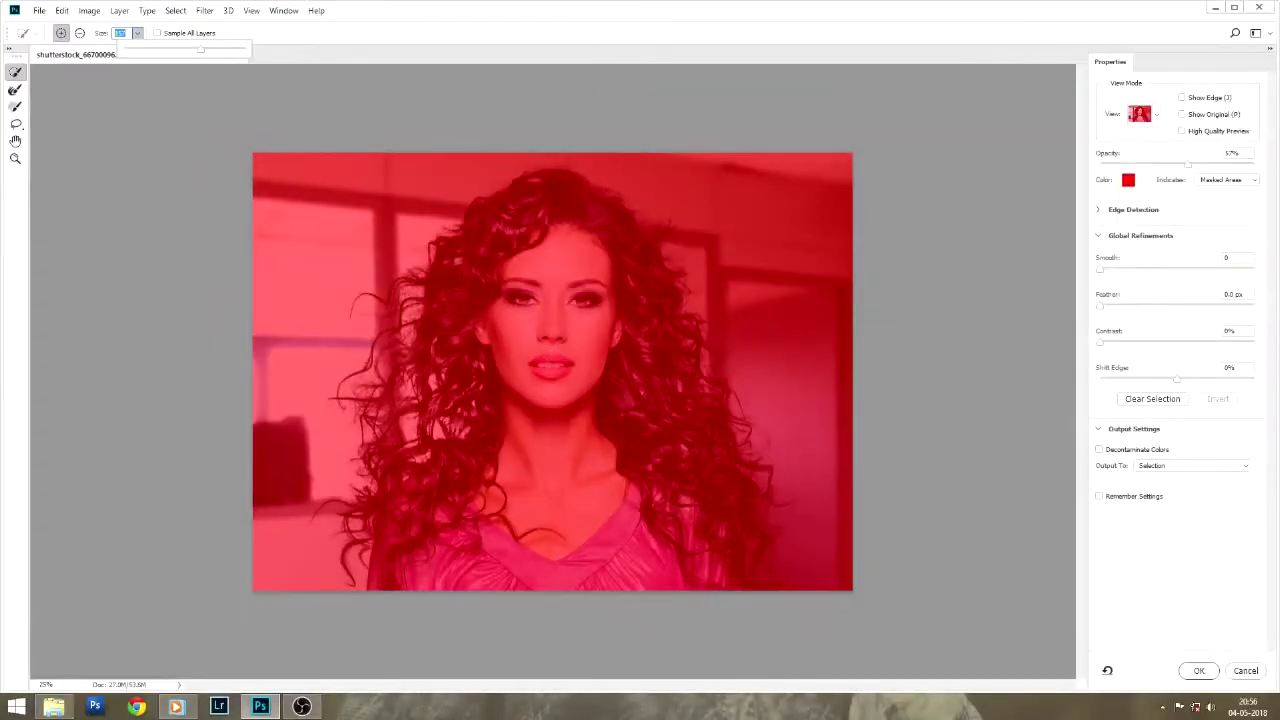
Paint over the woman's face, hair, chest and pink top to select her.
left_click_drag(457, 314, 512, 375)
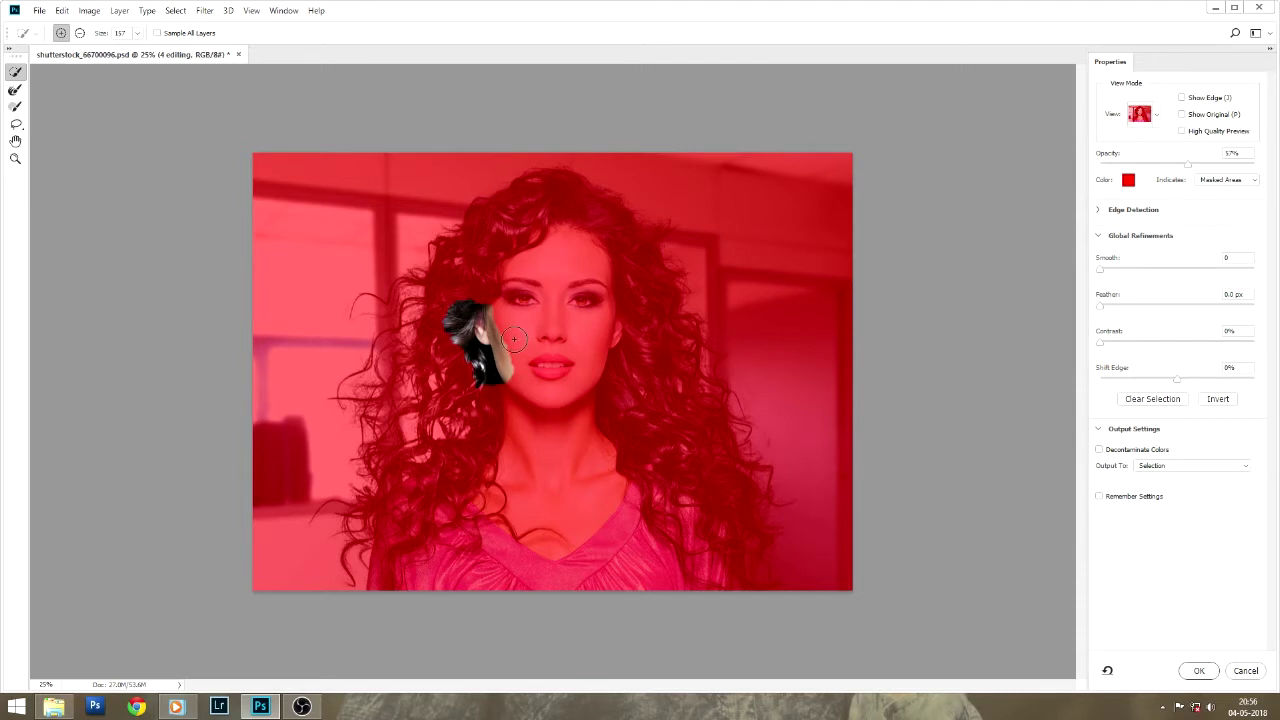
left_click_drag(525, 343, 555, 425)
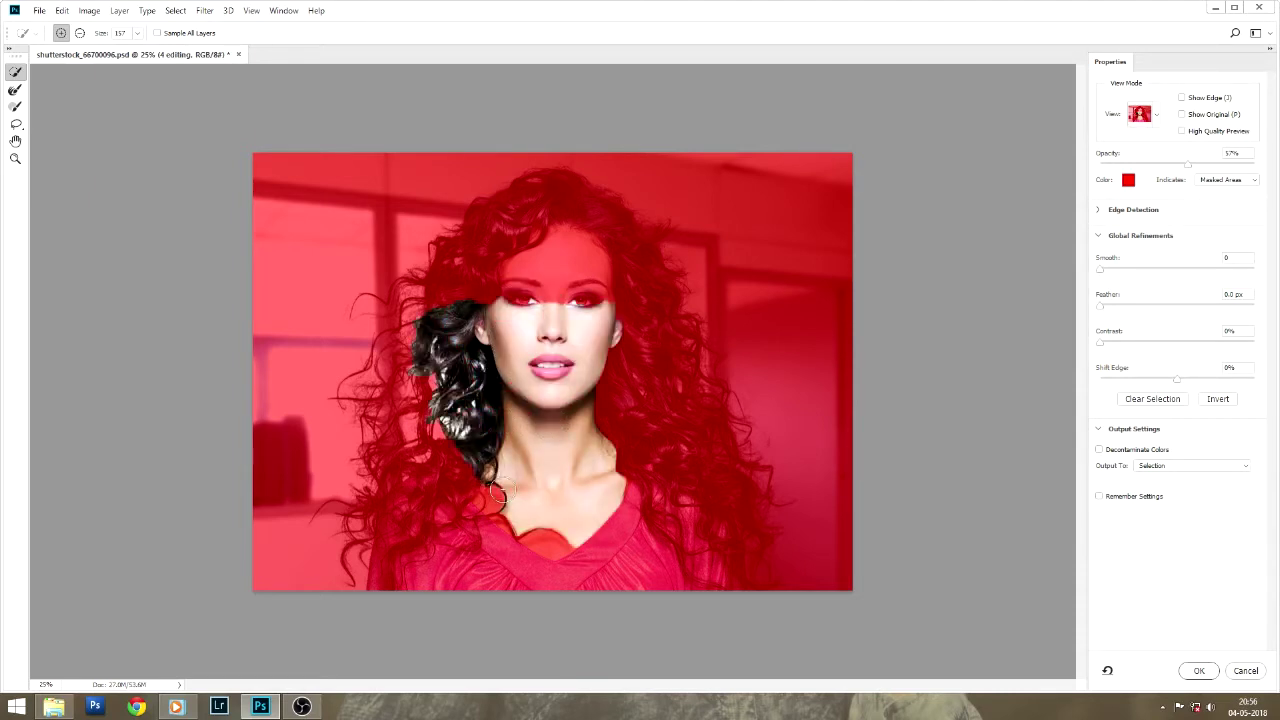
left_click_drag(488, 455, 497, 573)
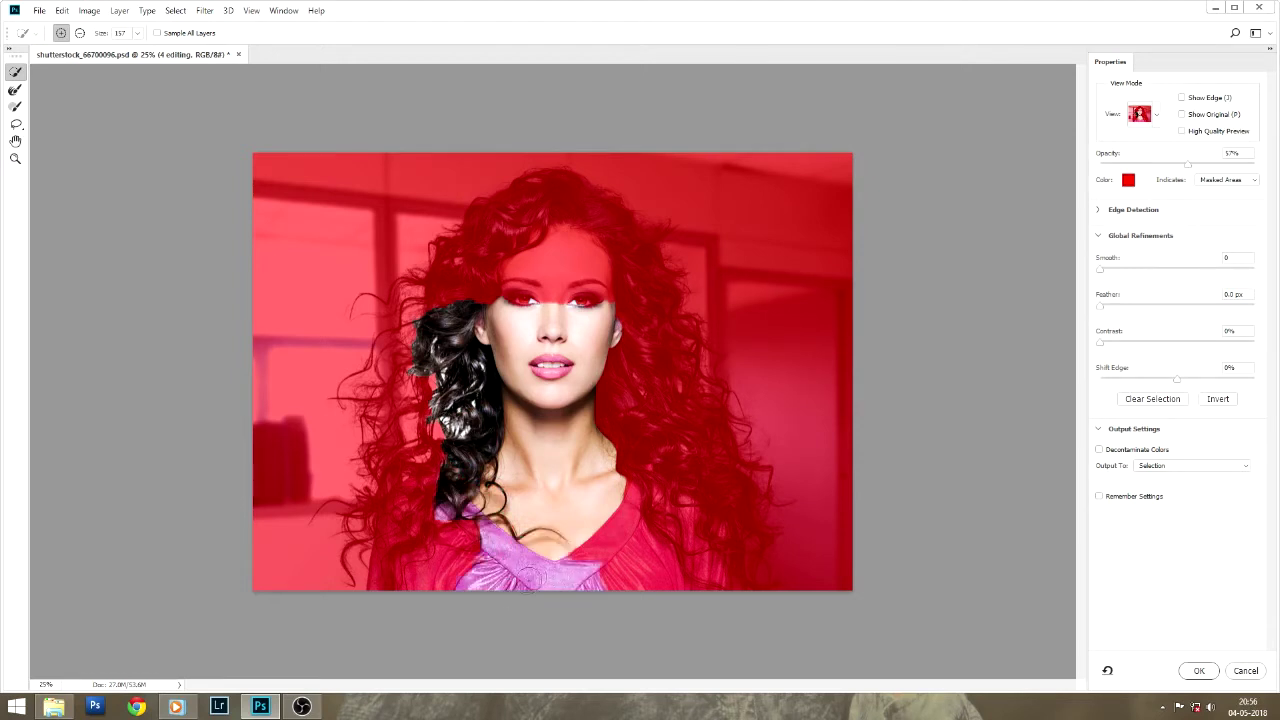
left_click_drag(577, 548, 645, 530)
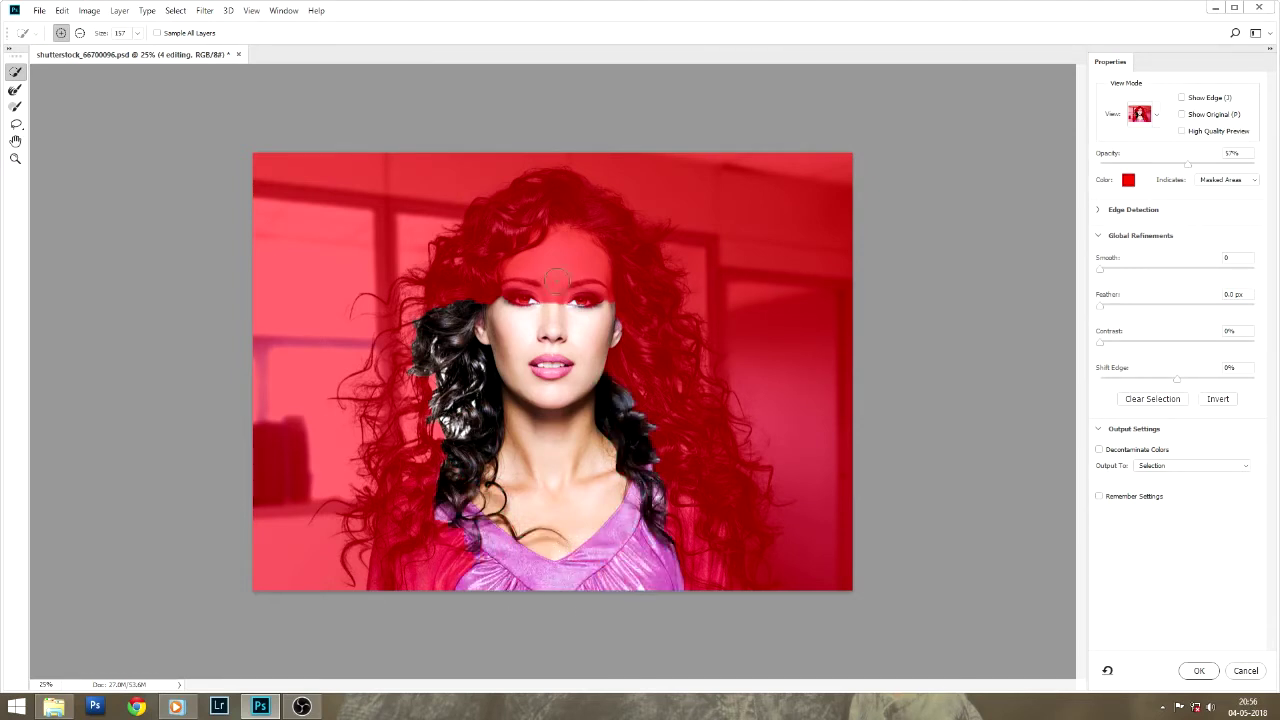
mouse_move(556, 280)
left_mouse_down()
mouse_move(528, 200)
mouse_move(650, 305)
mouse_move(683, 535)
mouse_move(750, 585)
left_mouse_up()
mouse_move(445, 585)
left_mouse_down()
mouse_move(401, 489)
mouse_move(425, 405)
mouse_move(407, 351)
mouse_move(456, 234)
mouse_move(516, 208)
mouse_move(530, 177)
mouse_move(644, 234)
mouse_move(684, 340)
left_mouse_up()
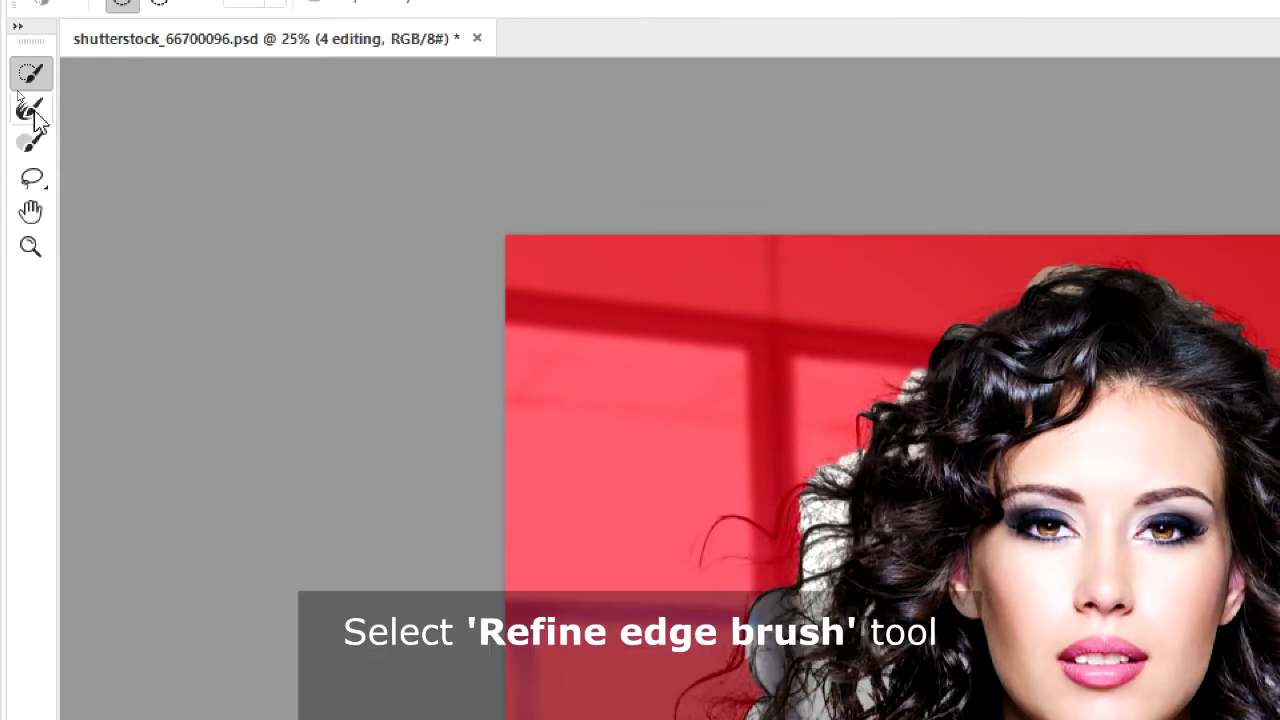
Switch to the Refine Edge Brush and set its size to 200 px.
left_click(34, 110)
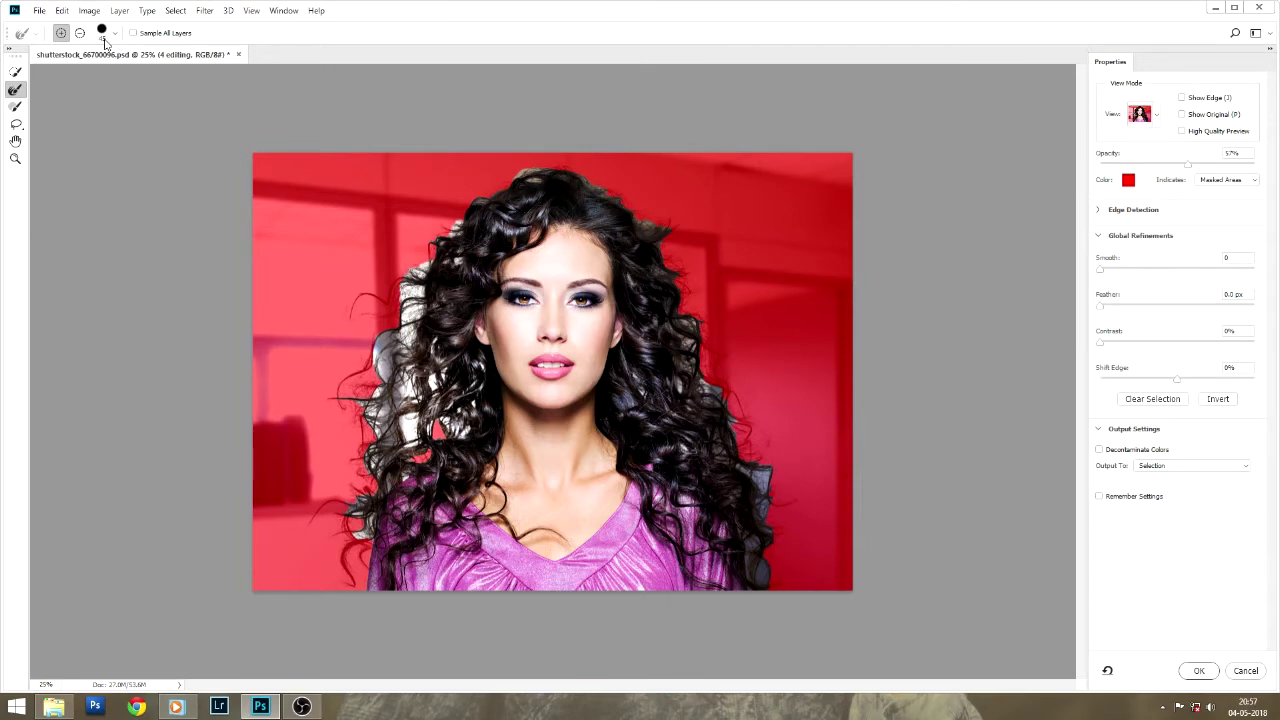
left_click(113, 36)
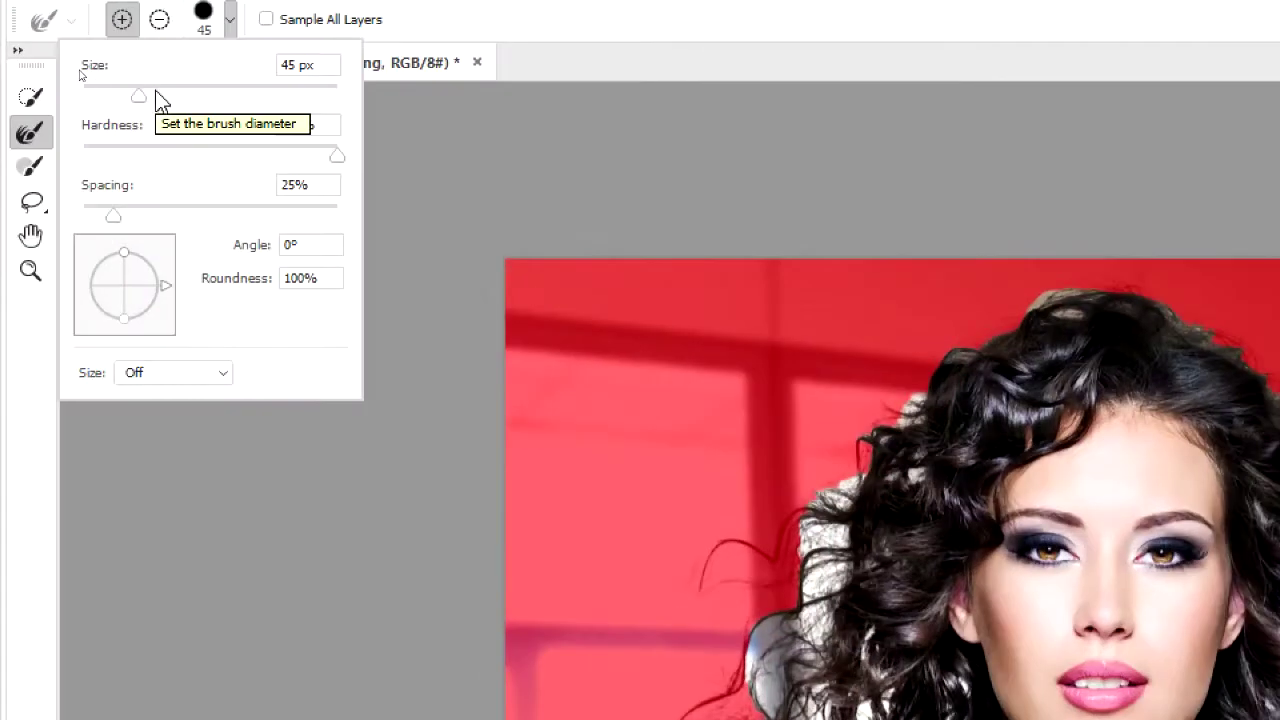
left_click_drag(158, 98, 218, 100)
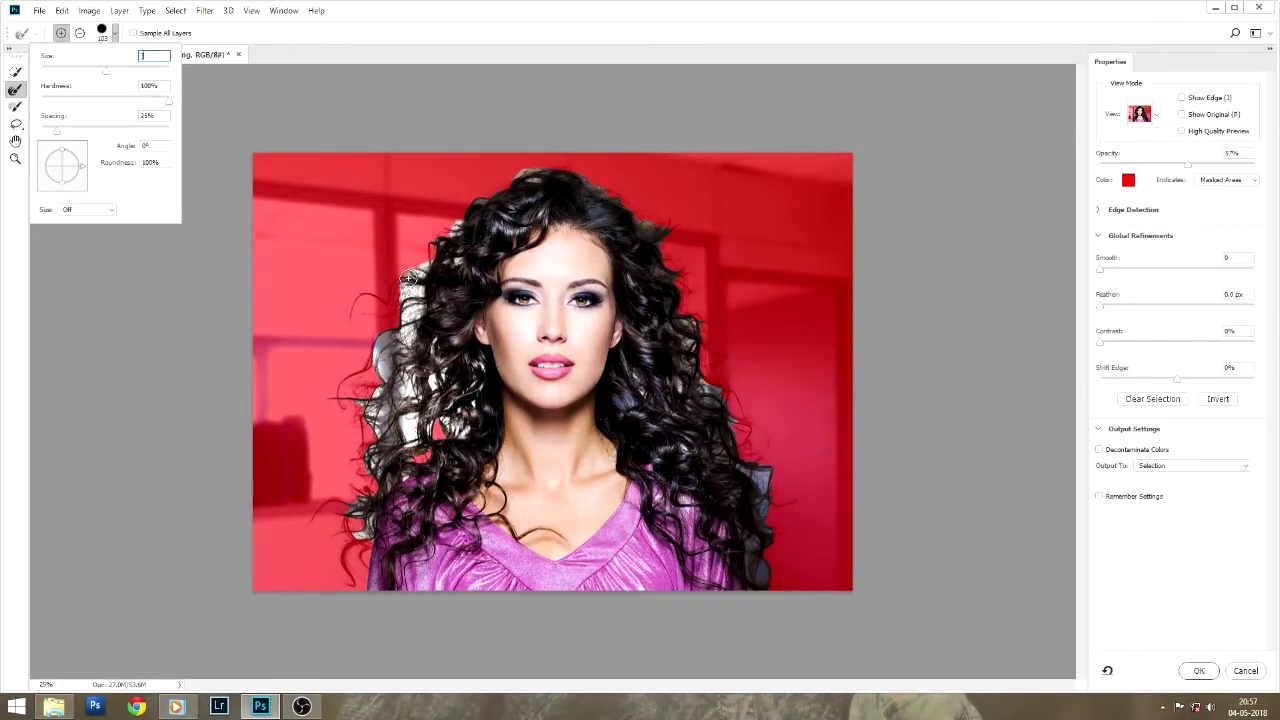
type("200")
key("Return")
key("ctrl+plus")
key("bracketleft")
key("bracketleft")
key("bracketleft")
left_click_drag(558, 352, 520, 352)
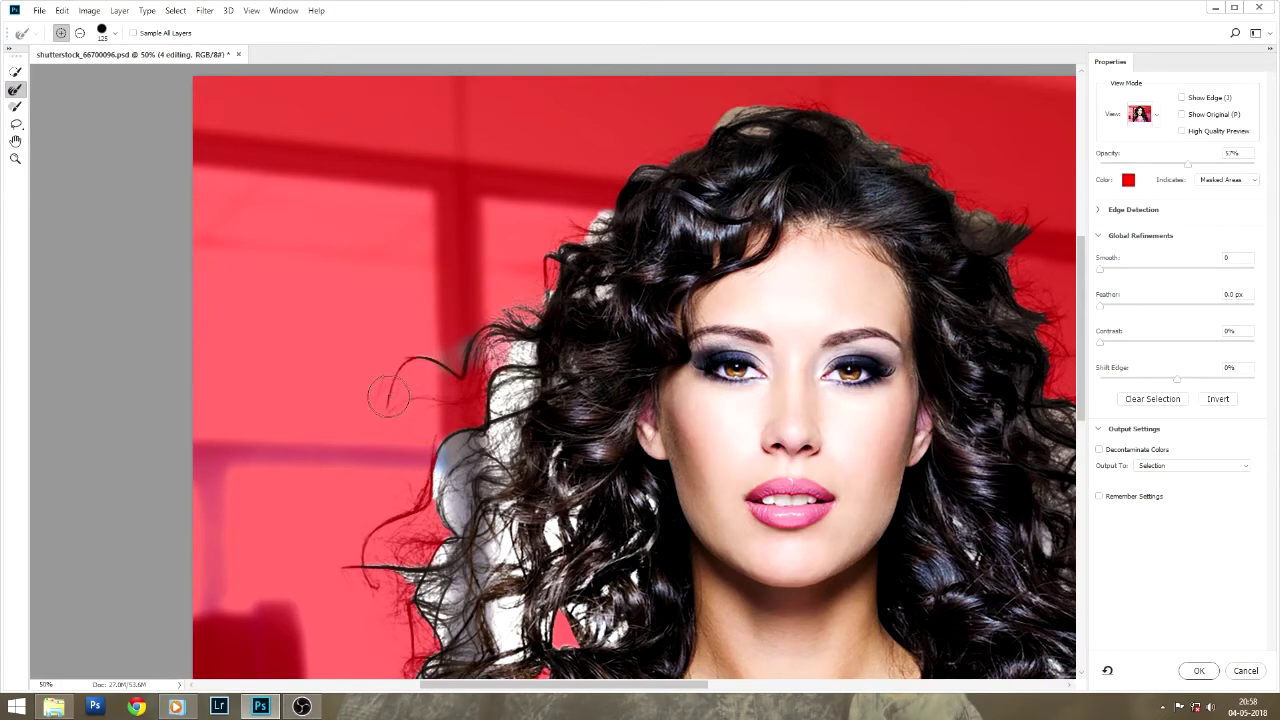
Refine the left hair edge, cleaning out the white halo between strands.
left_click_drag(497, 360, 502, 434)
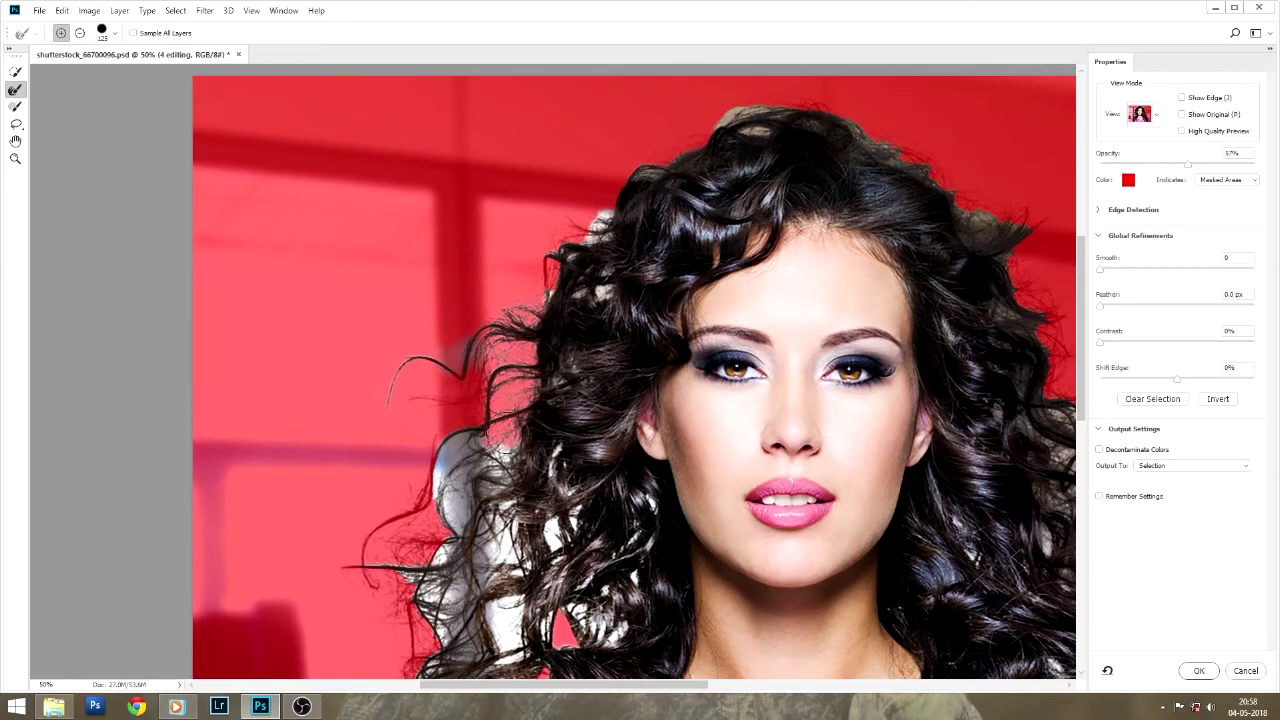
mouse_move(415, 490)
left_mouse_down()
mouse_move(380, 530)
mouse_move(365, 590)
left_mouse_up()
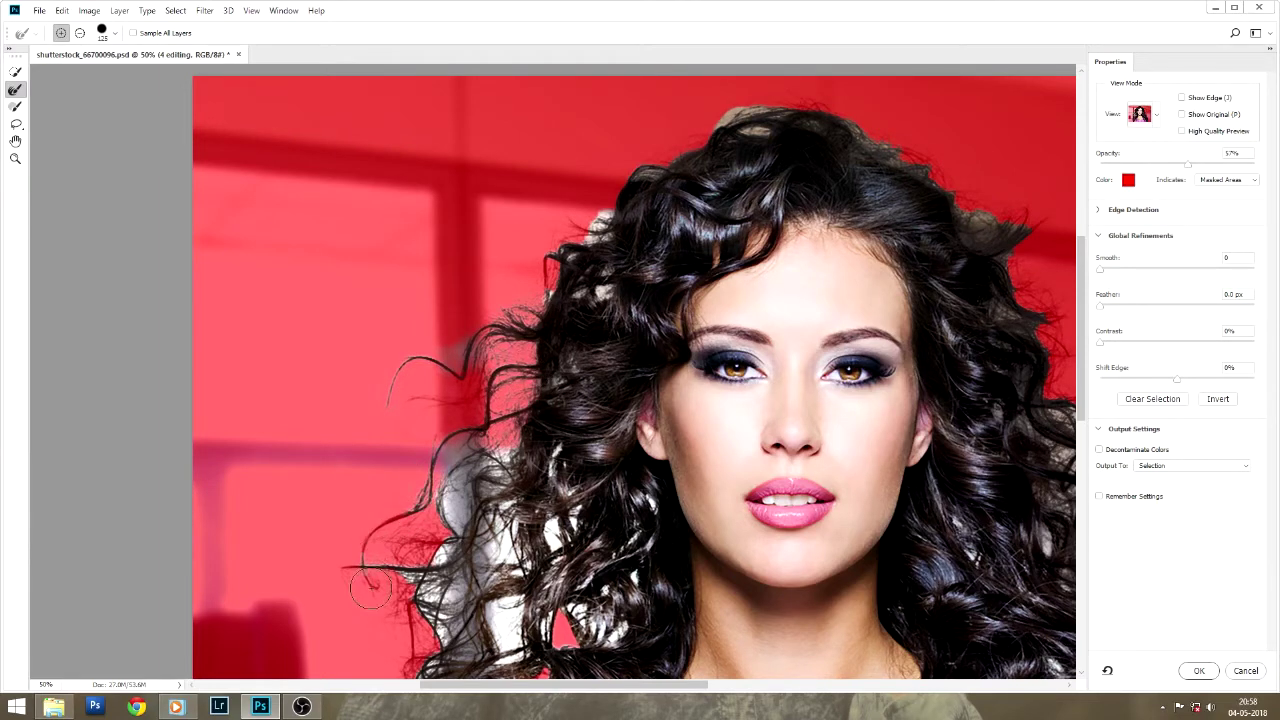
left_click_drag(435, 380, 295, 210)
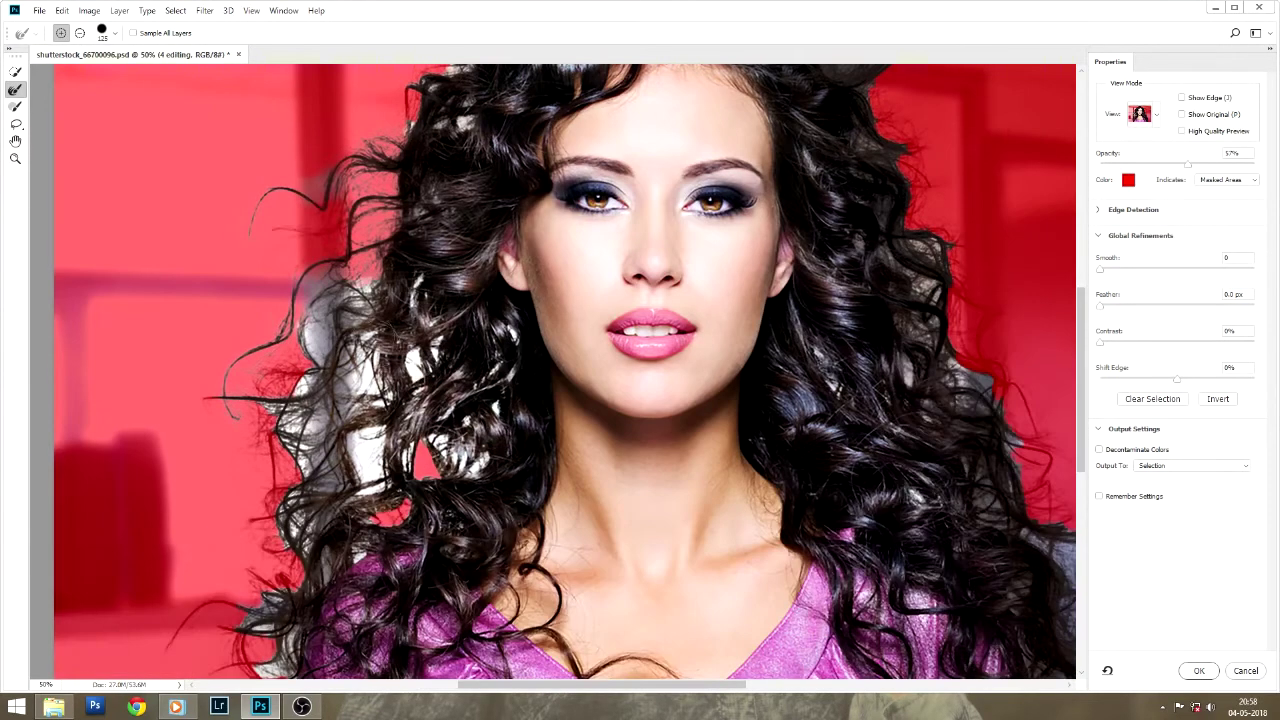
left_click_drag(300, 360, 280, 400)
left_click_drag(376, 440, 415, 362)
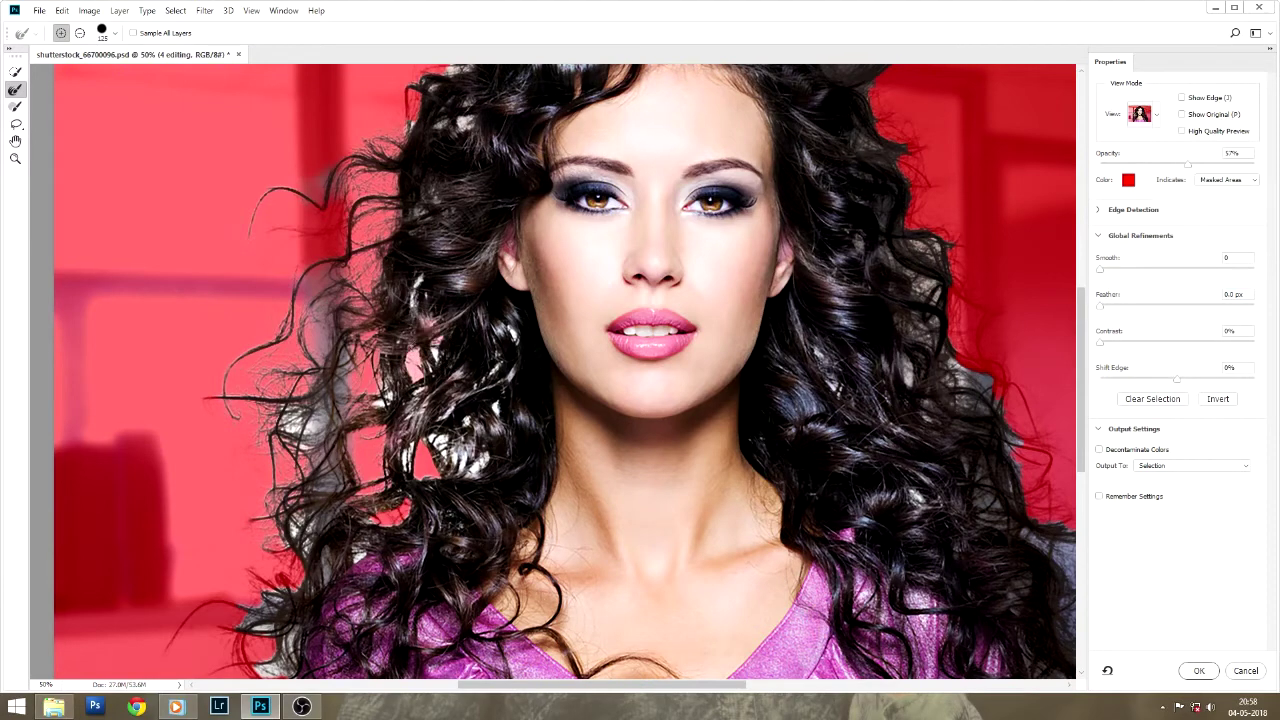
left_click_drag(508, 368, 460, 466)
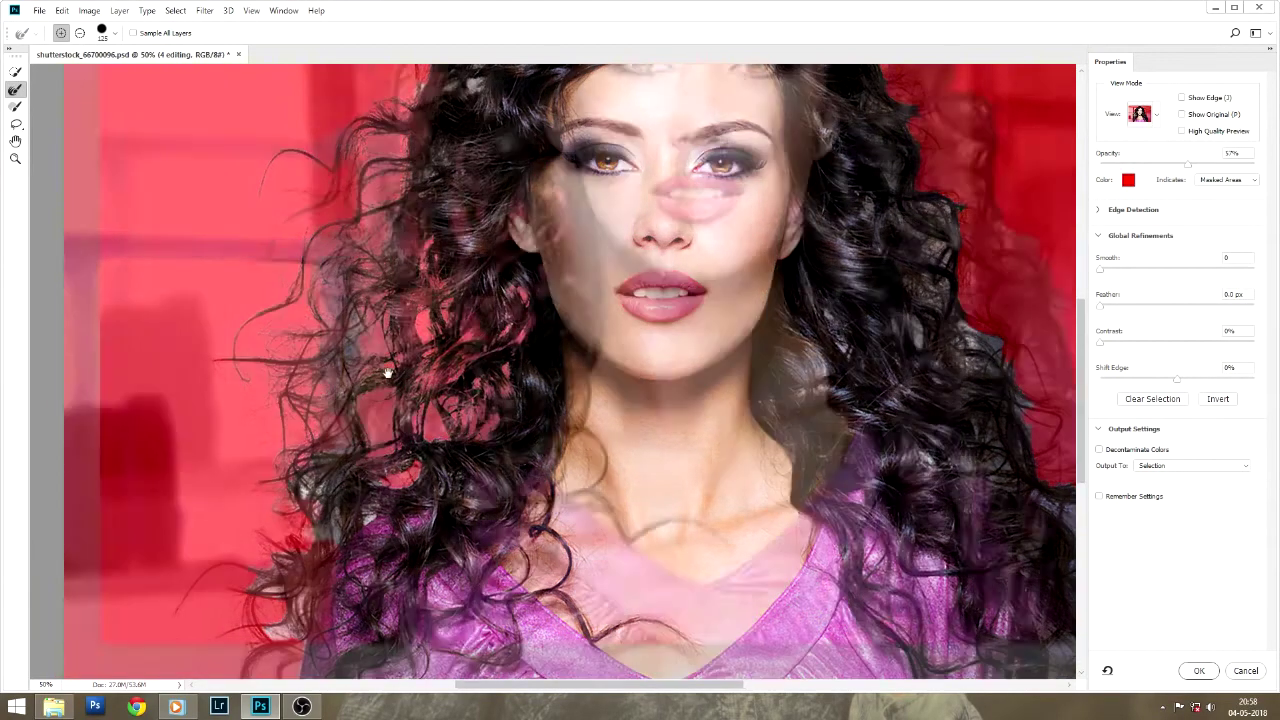
Refine the left hair edge and remove grey fringe from the shoulder strands.
left_click_drag(440, 490, 517, 345)
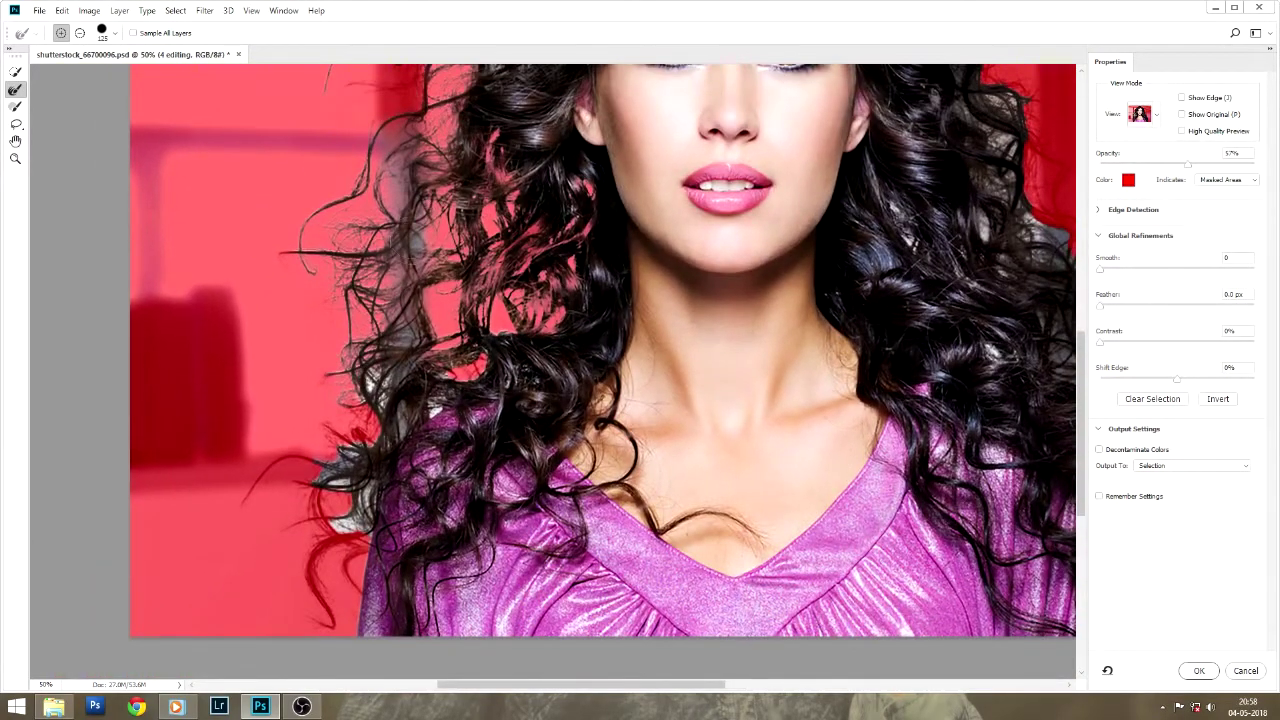
left_click_drag(404, 180, 422, 367)
left_click_drag(372, 420, 380, 406)
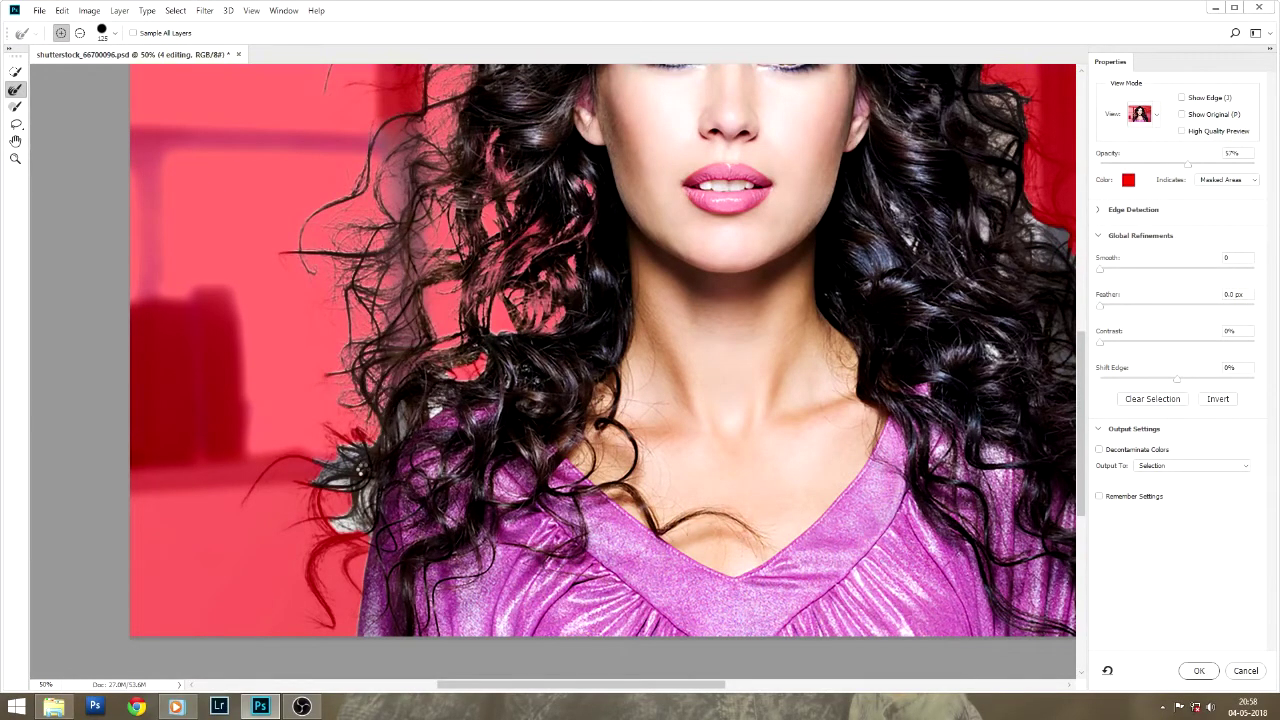
left_click_drag(355, 515, 335, 500)
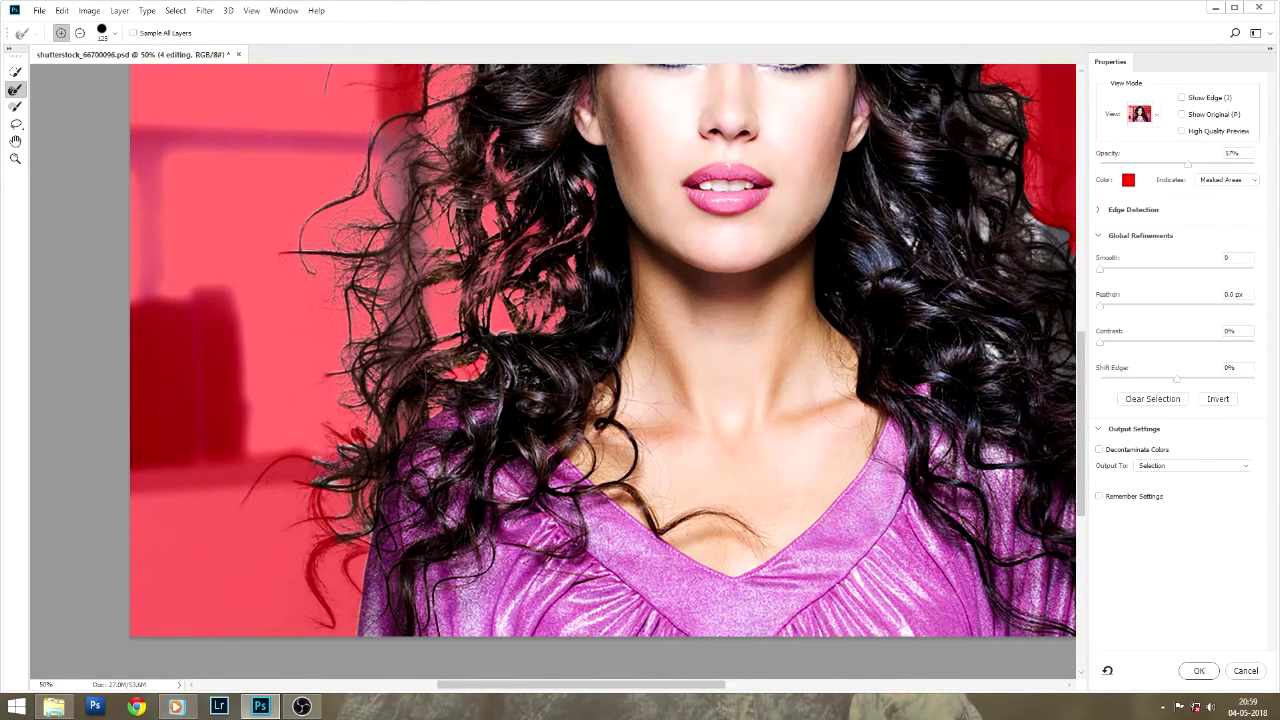
mouse_move(328, 500)
left_mouse_down()
mouse_move(316, 468)
mouse_move(320, 547)
mouse_move(296, 489)
left_mouse_up()
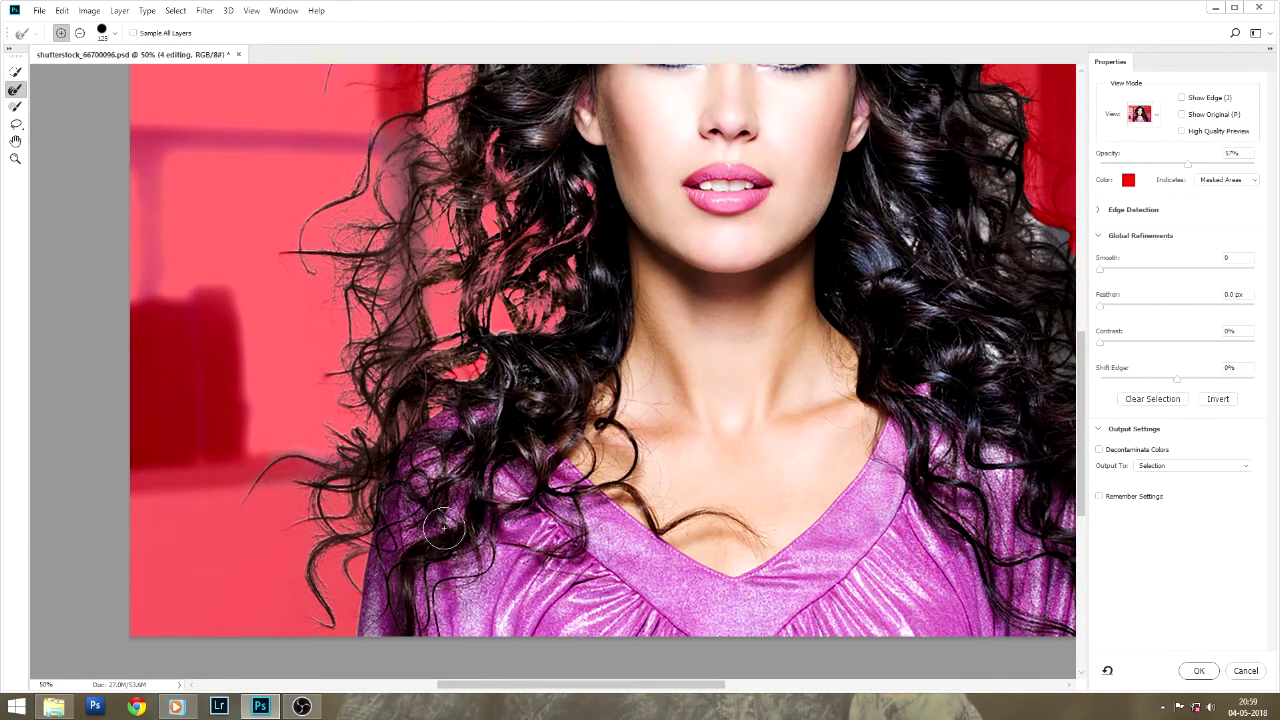
left_click_drag(490, 385, 348, 555)
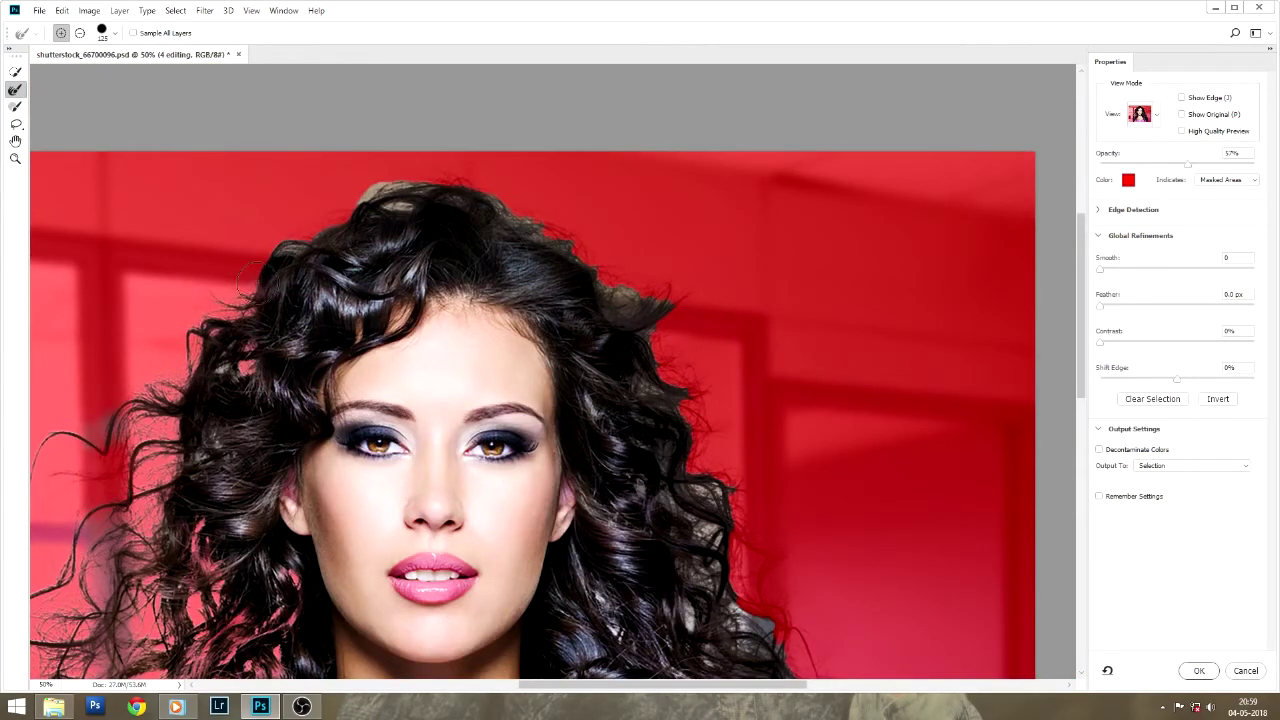
Clean the halo at the top of the head and the grey fringe around the right curls.
left_click_drag(408, 190, 377, 195)
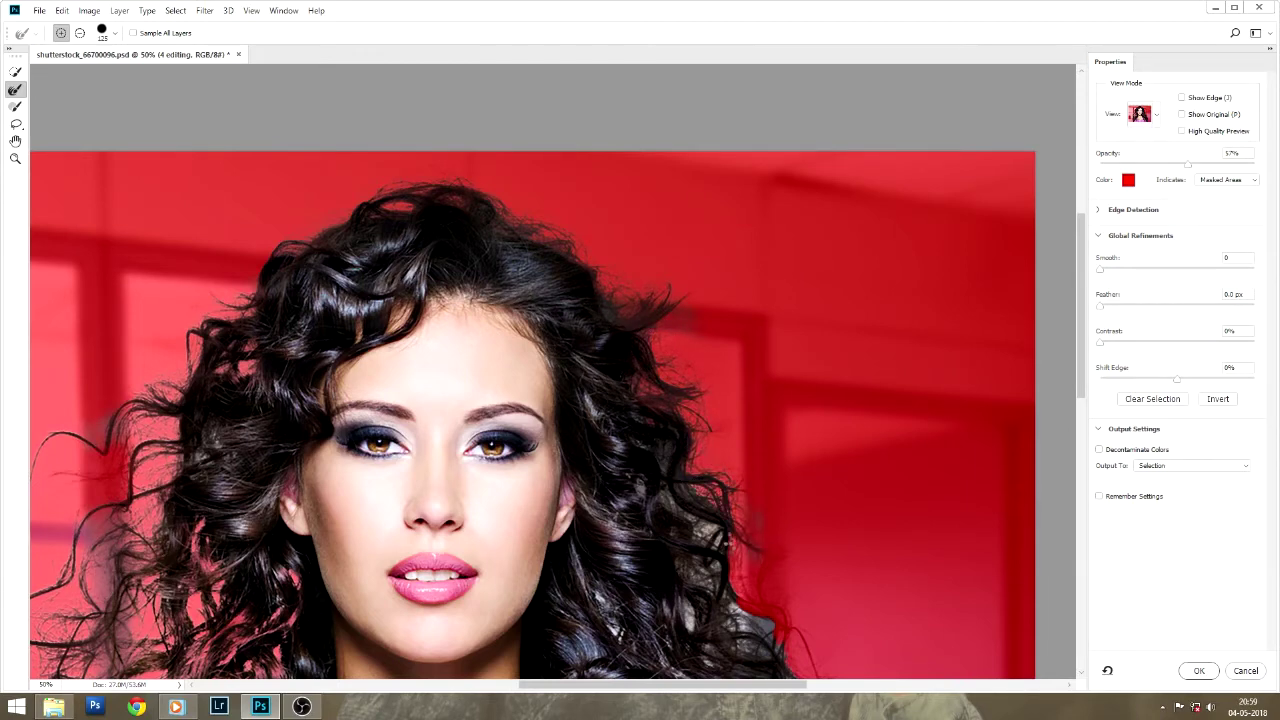
left_click_drag(740, 555, 672, 378)
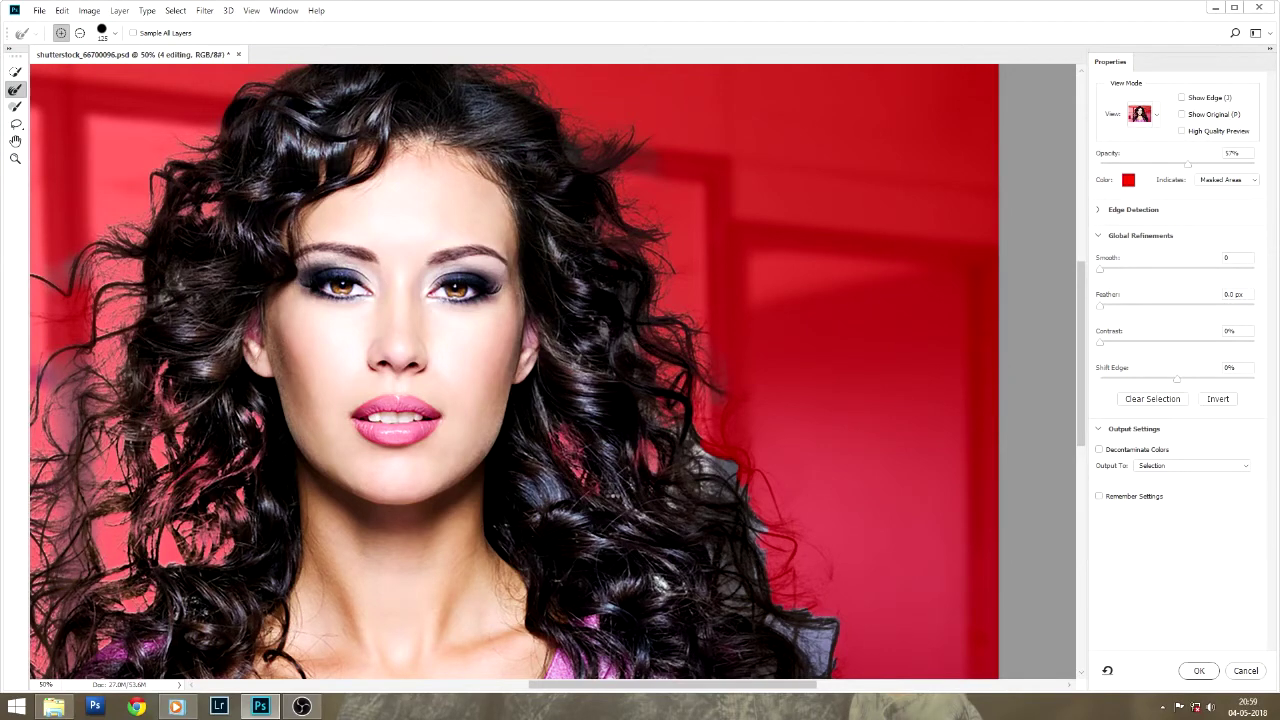
left_click_drag(679, 489, 579, 409)
mouse_move(637, 457)
left_mouse_down()
mouse_move(601, 339)
mouse_move(648, 381)
mouse_move(692, 500)
left_mouse_up()
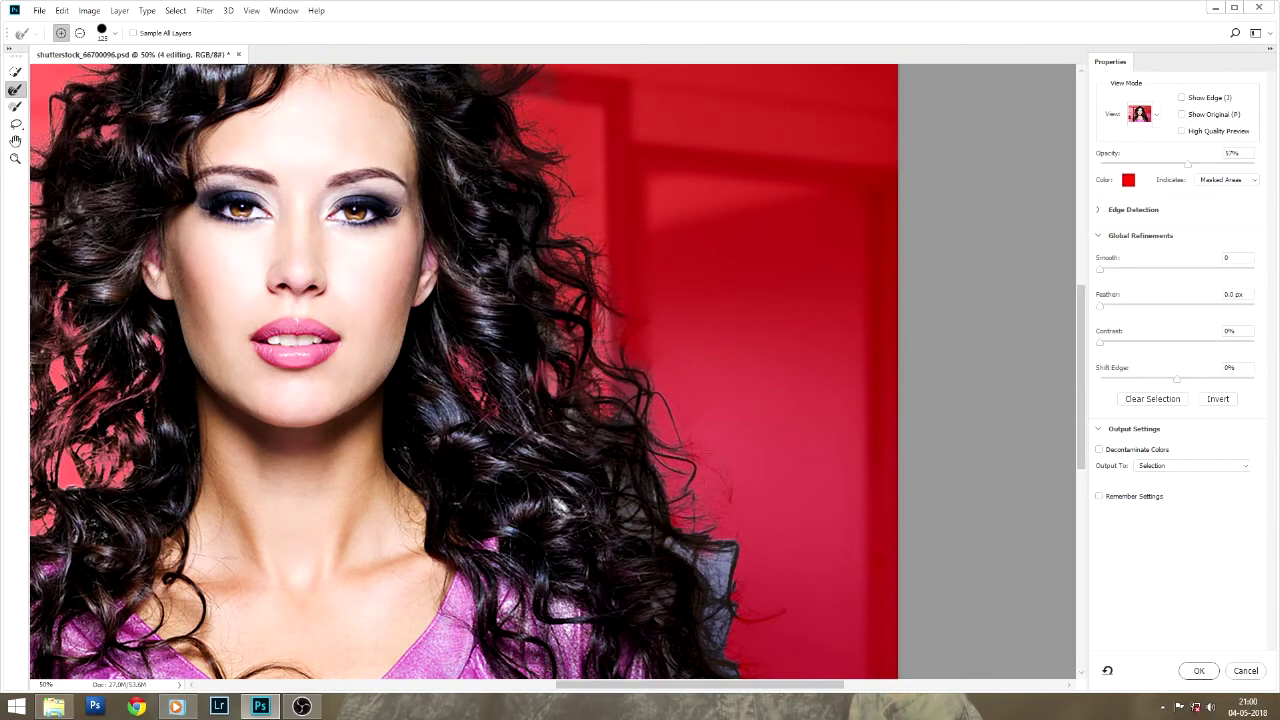
left_click_drag(575, 530, 569, 434)
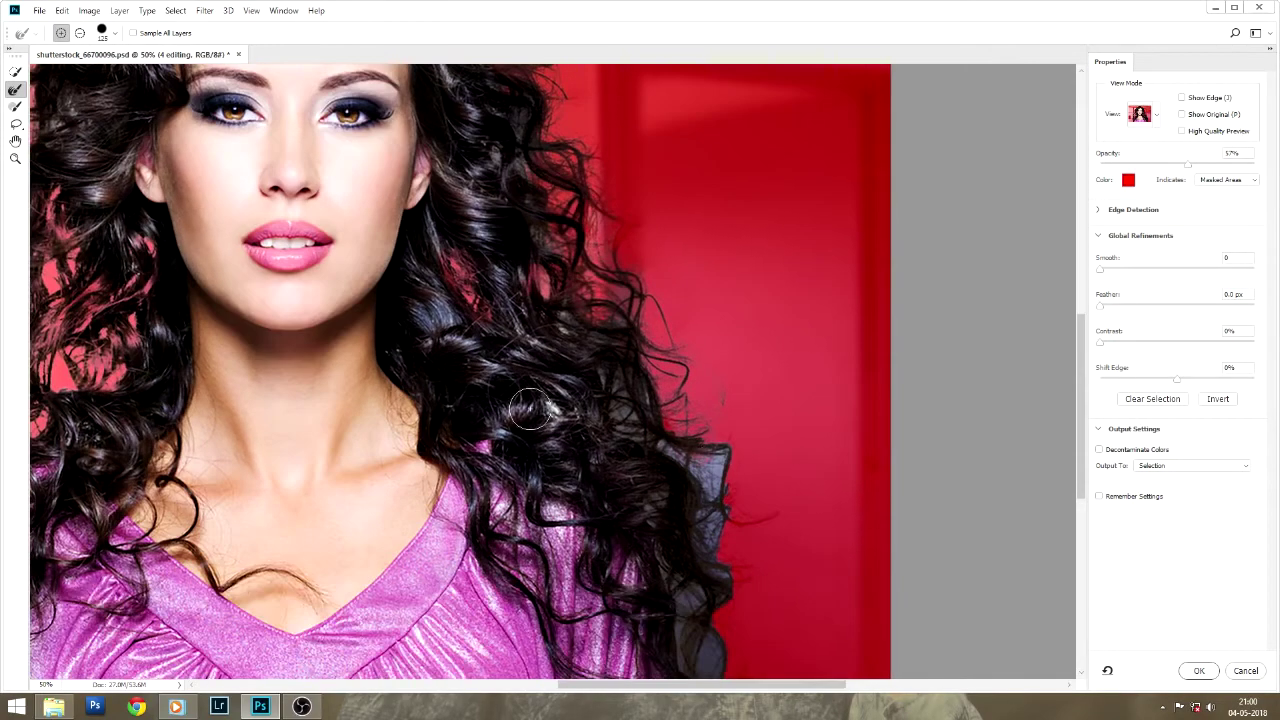
mouse_move(710, 462)
left_mouse_down()
mouse_move(712, 549)
mouse_move(748, 397)
left_mouse_up()
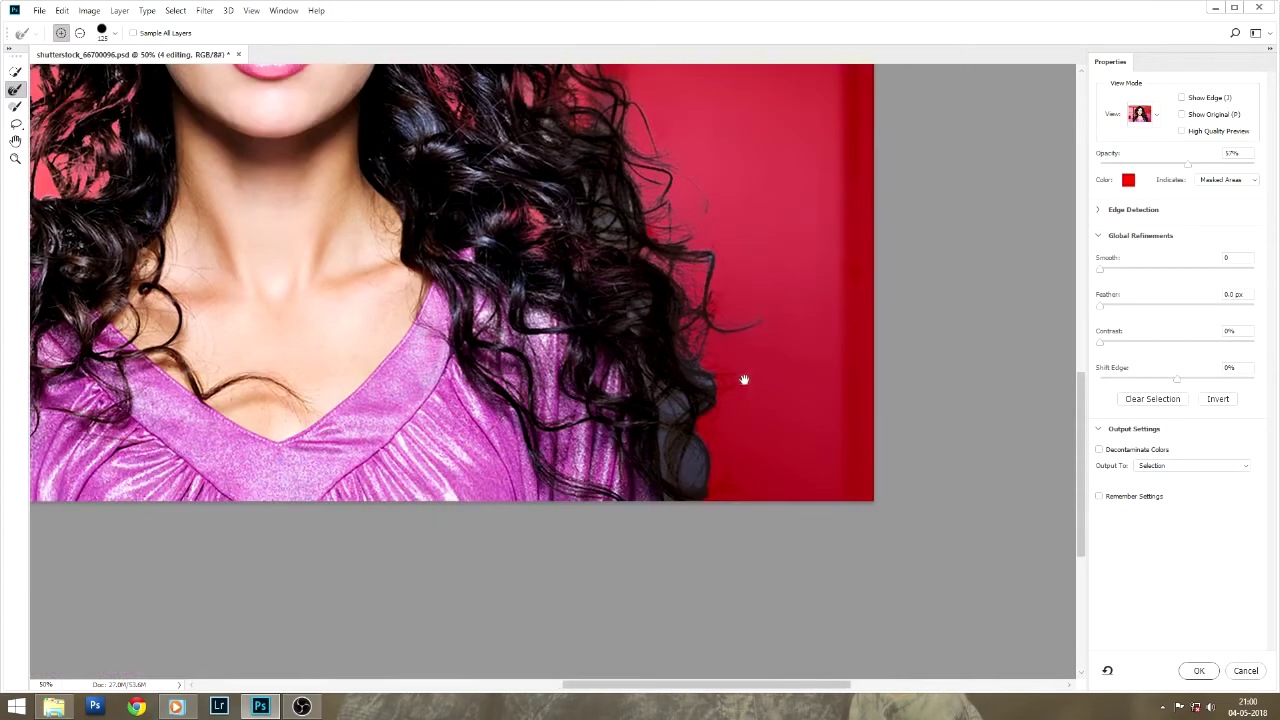
left_click_drag(703, 449, 683, 522)
left_click_drag(616, 231, 595, 162)
Zoom out to view the whole refined image.
scroll(590, 240, "up", 5)
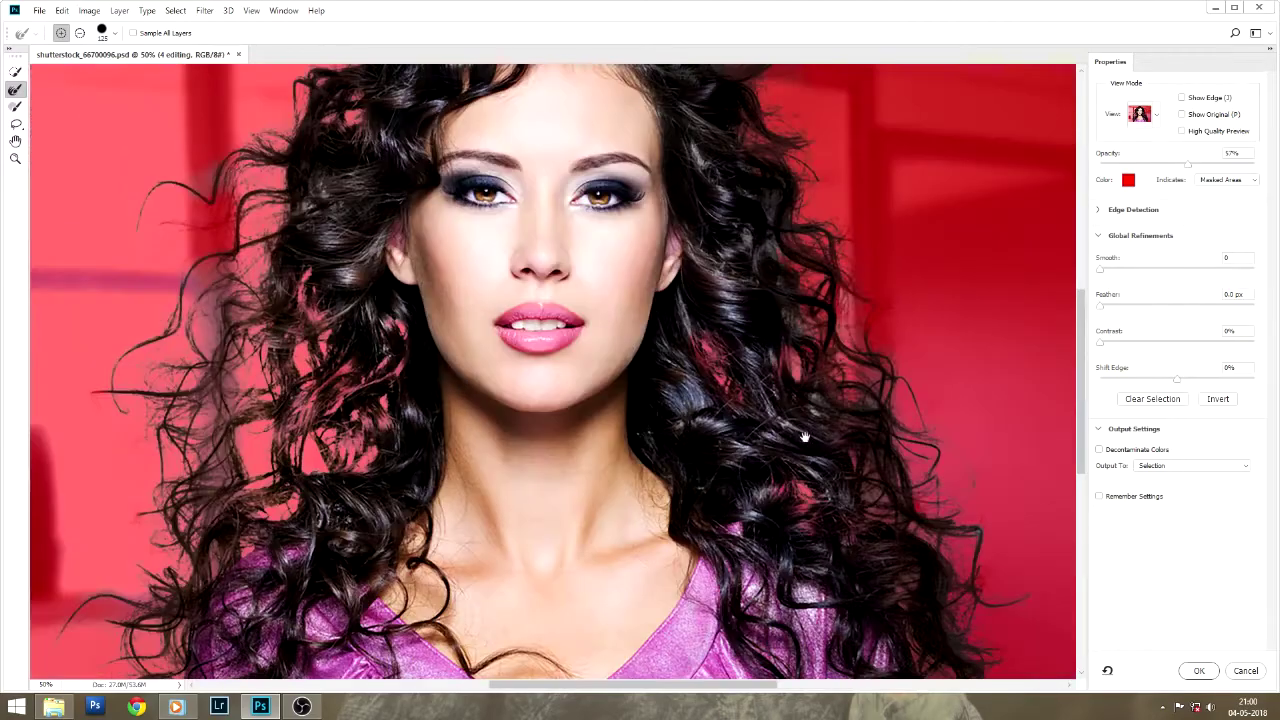
scroll(590, 240, "up", 4)
scroll(383, 206, "down", 4)
scroll(383, 206, "down", 4)
scroll(383, 206, "down", 2)
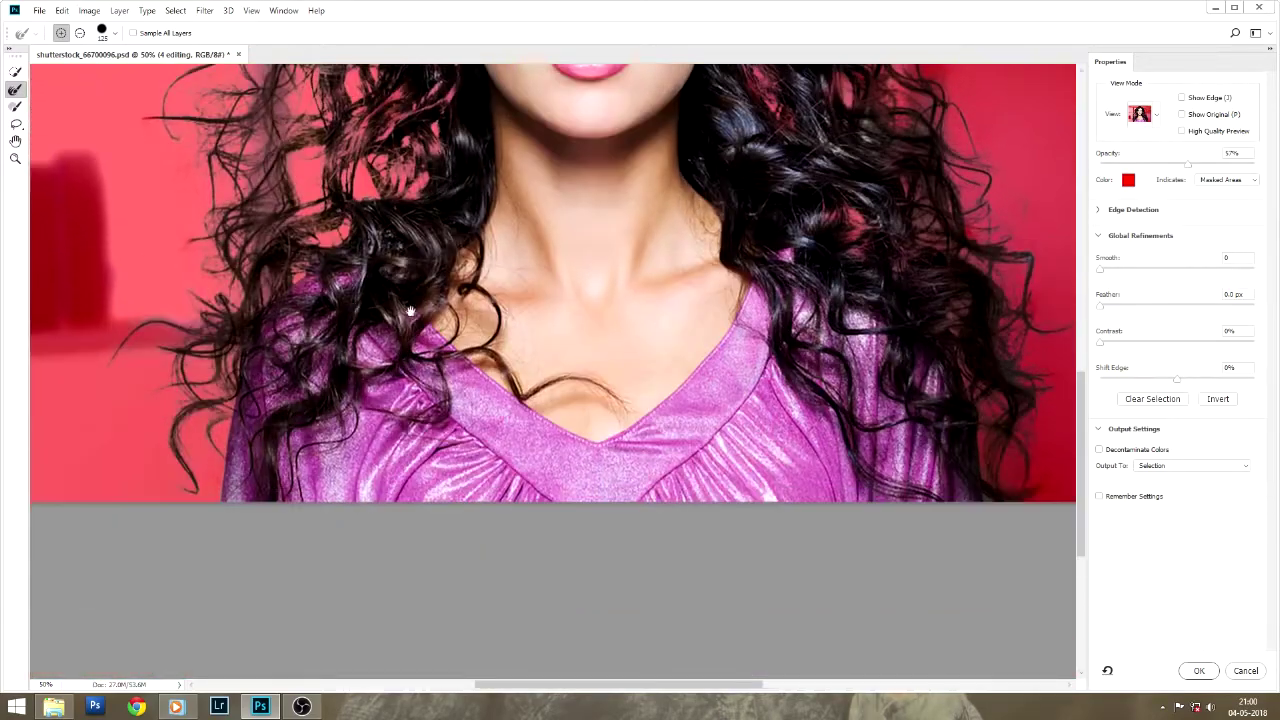
scroll(400, 215, "right", 5)
scroll(400, 215, "up", 5)
scroll(420, 225, "up", 5)
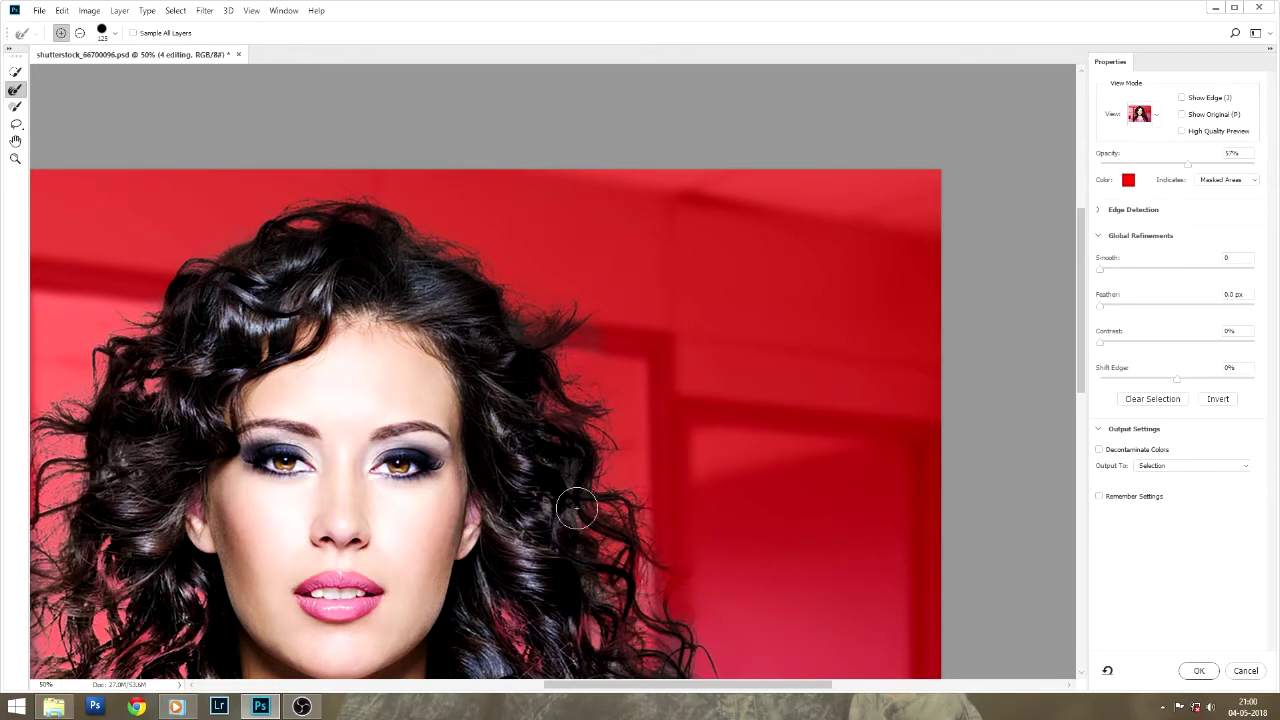
key("ctrl+minus")
key("ctrl+minus")
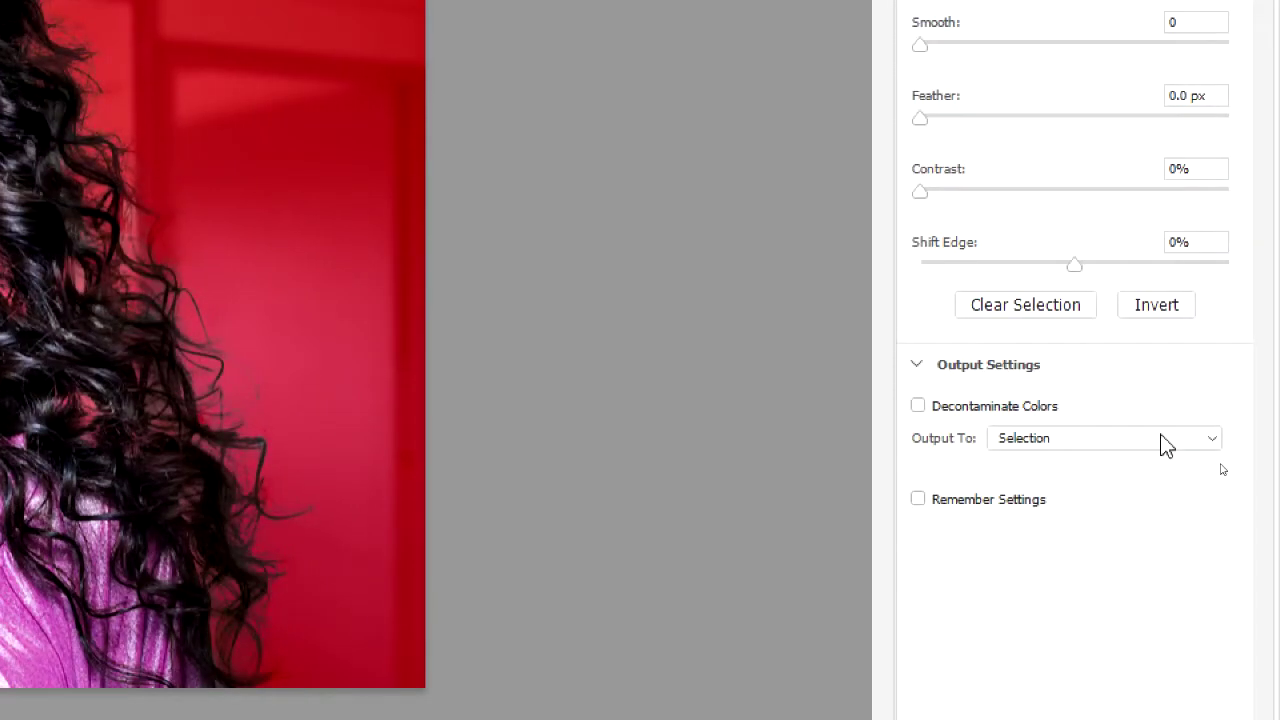
left_click(1220, 466)
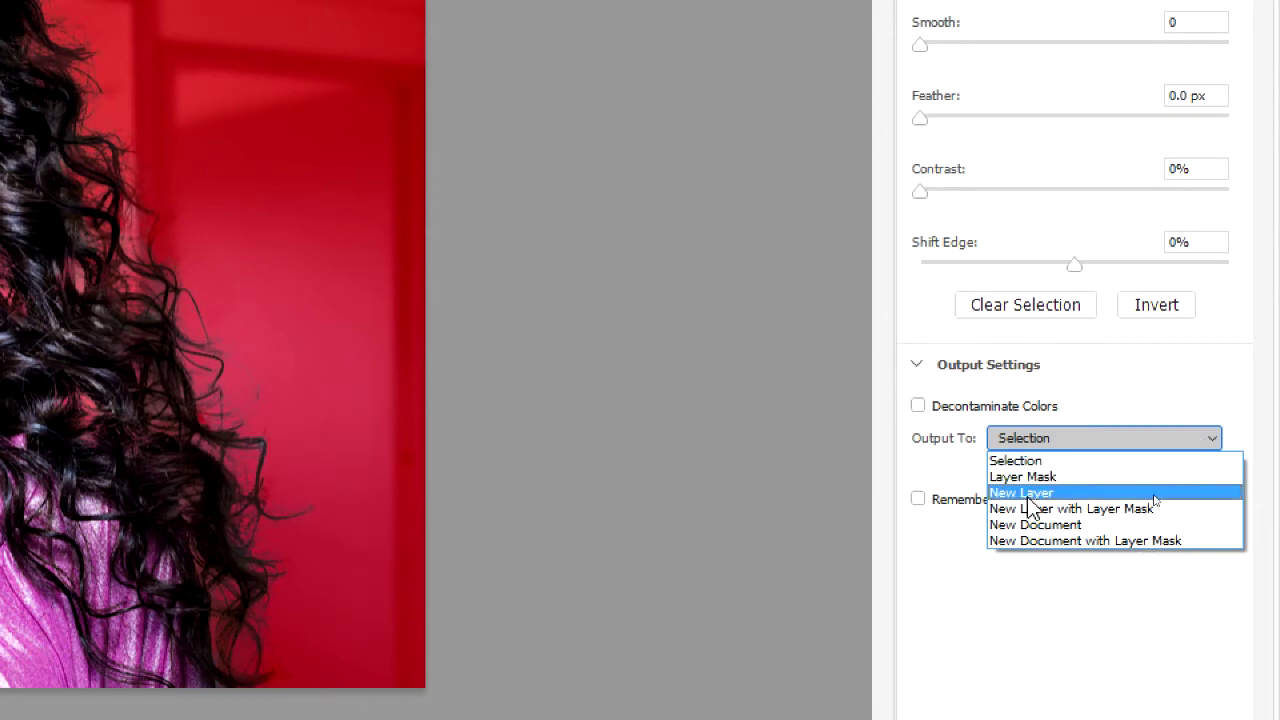
left_click(1024, 462)
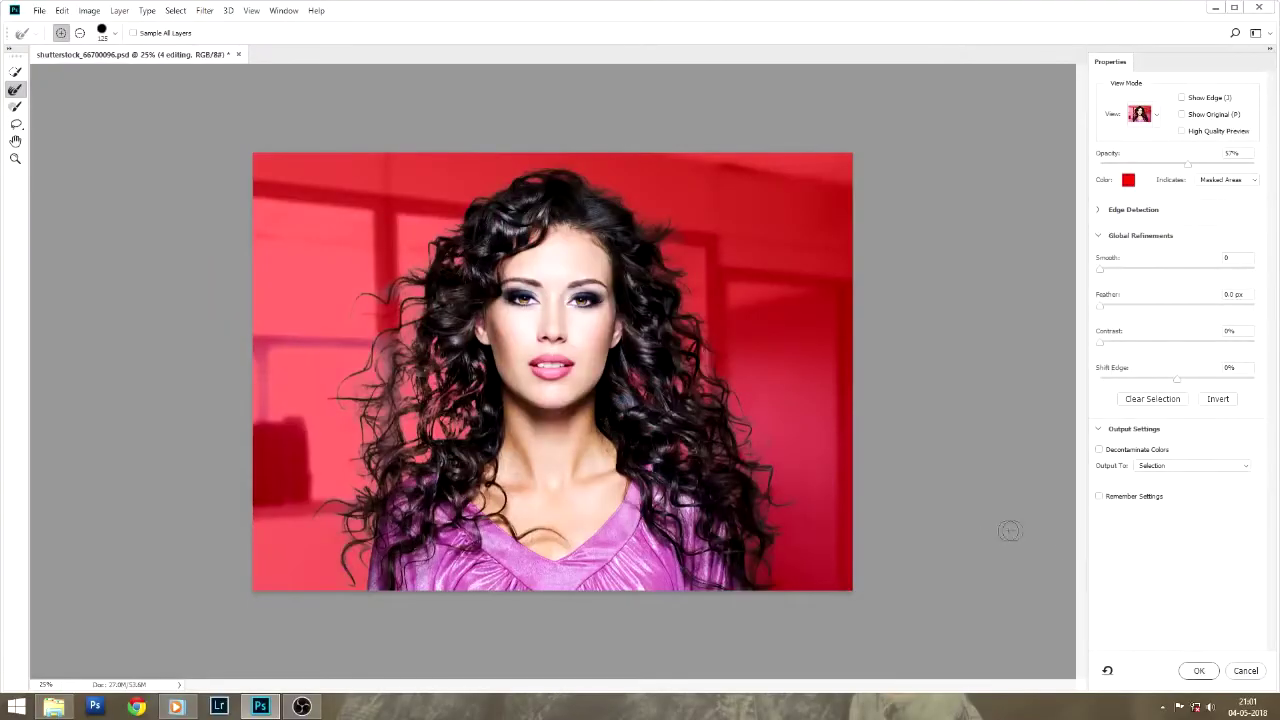
Apply the refined selection, invert it and delete the room background.
left_click(1197, 670)
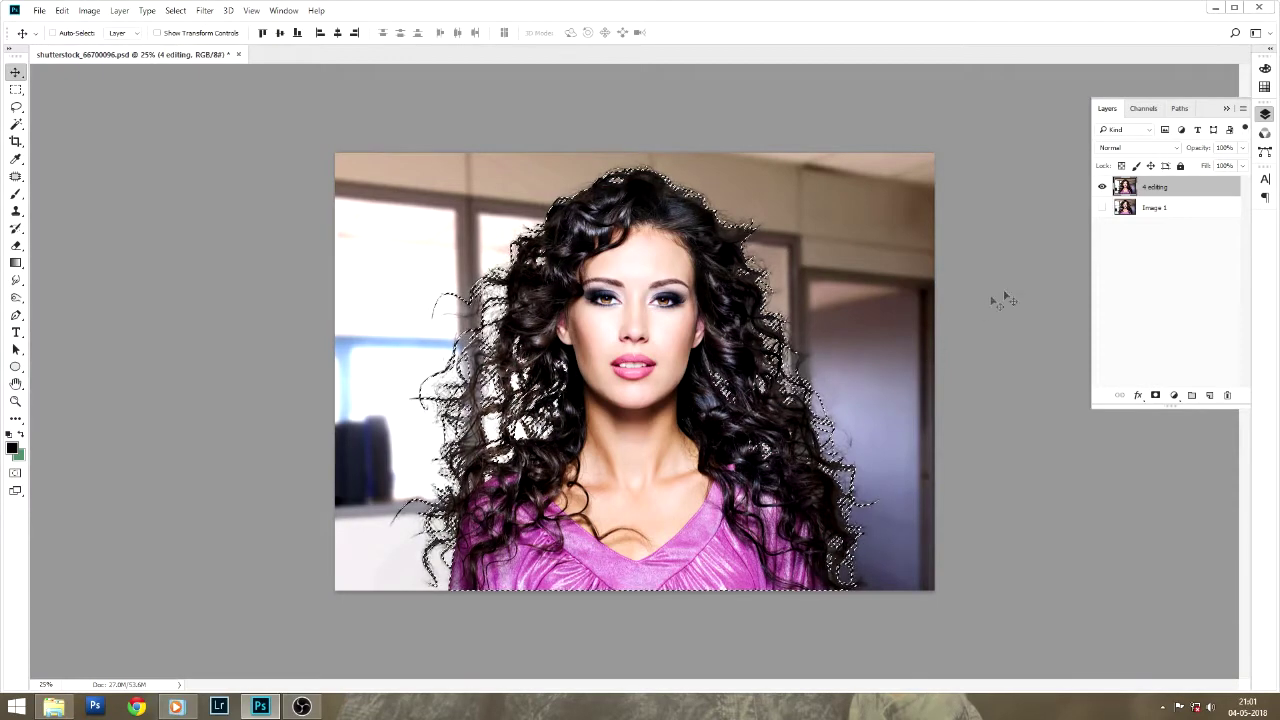
left_click(176, 11)
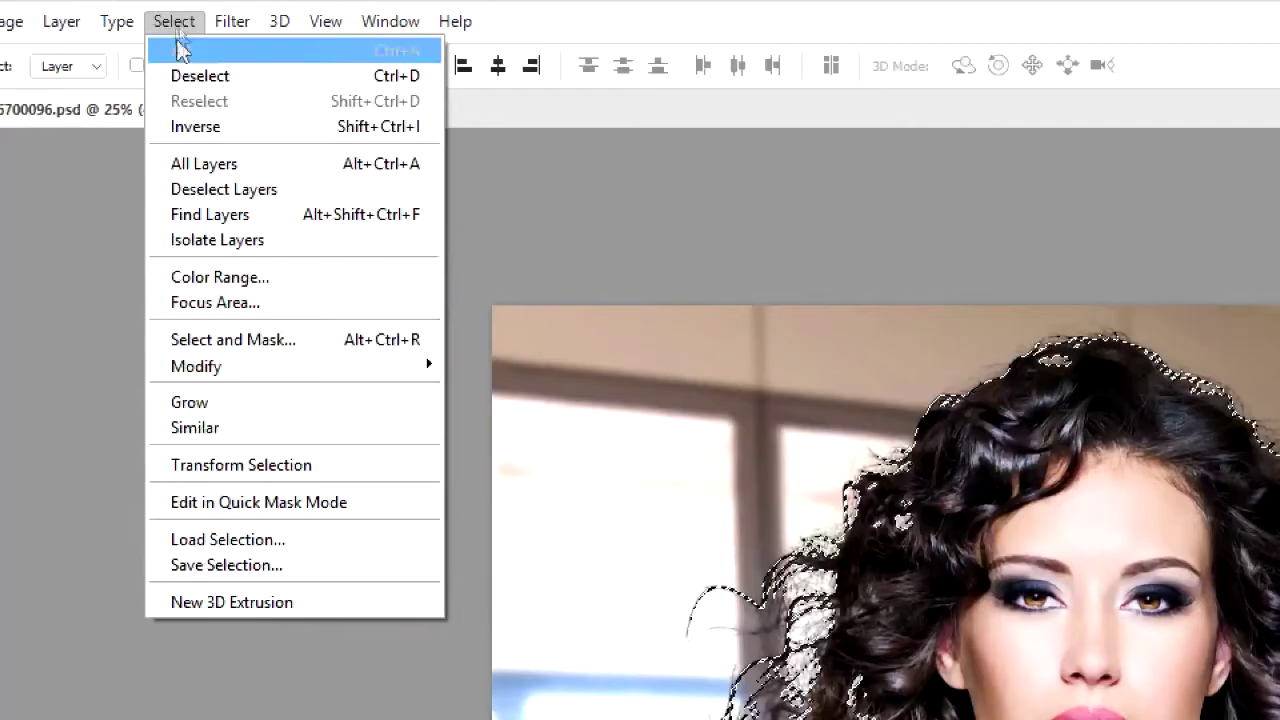
left_click(222, 127)
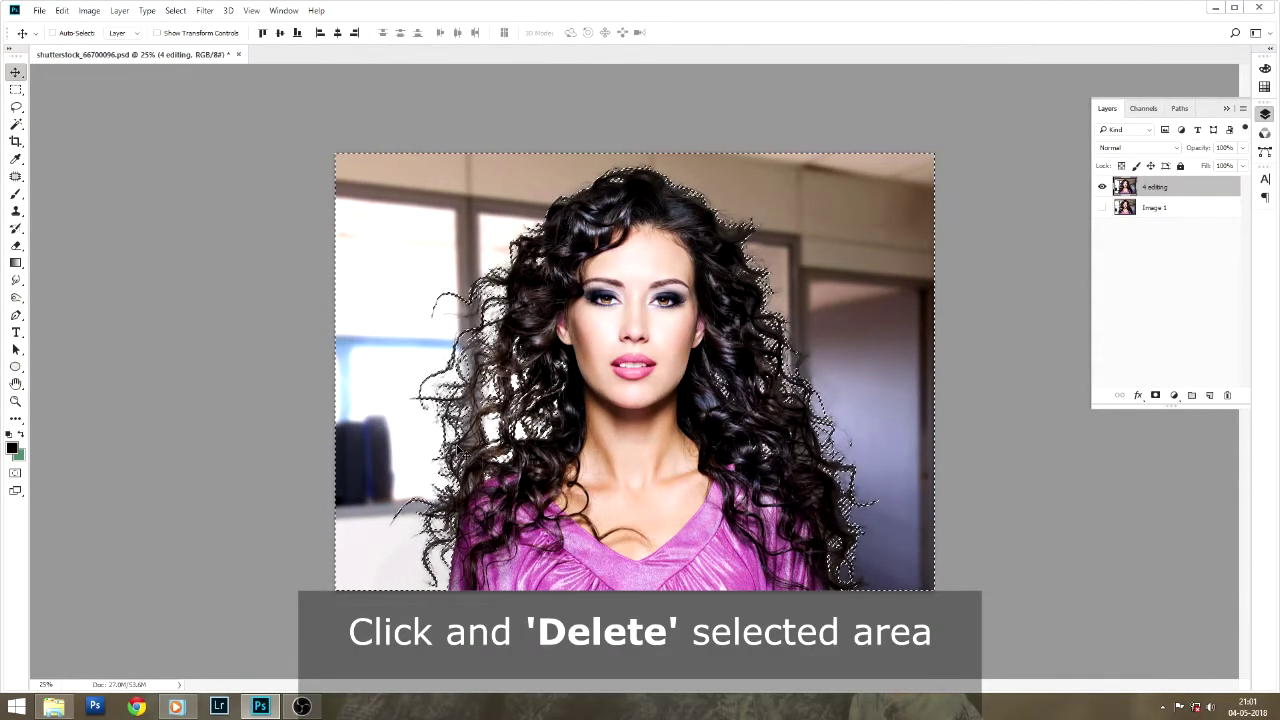
key("Delete")
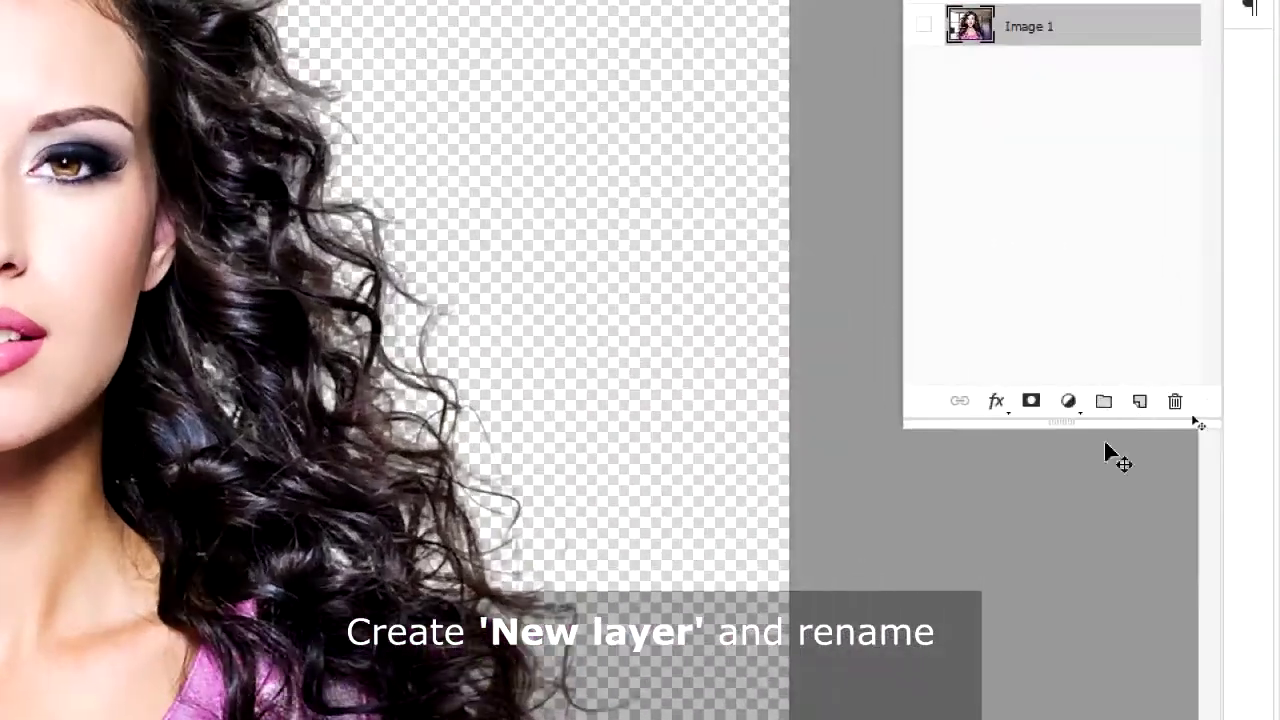
Add a new empty layer named 'Background' between 4 editing and Image 1.
left_click(1208, 395)
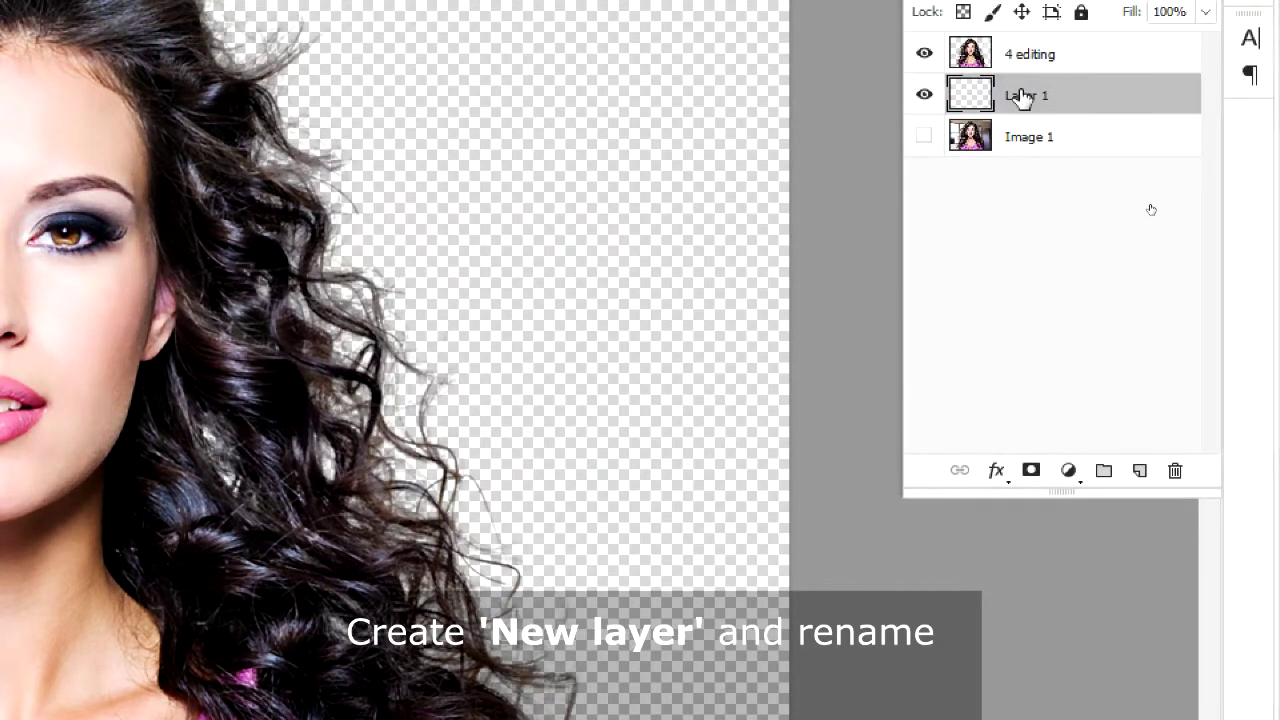
double_click(1022, 95)
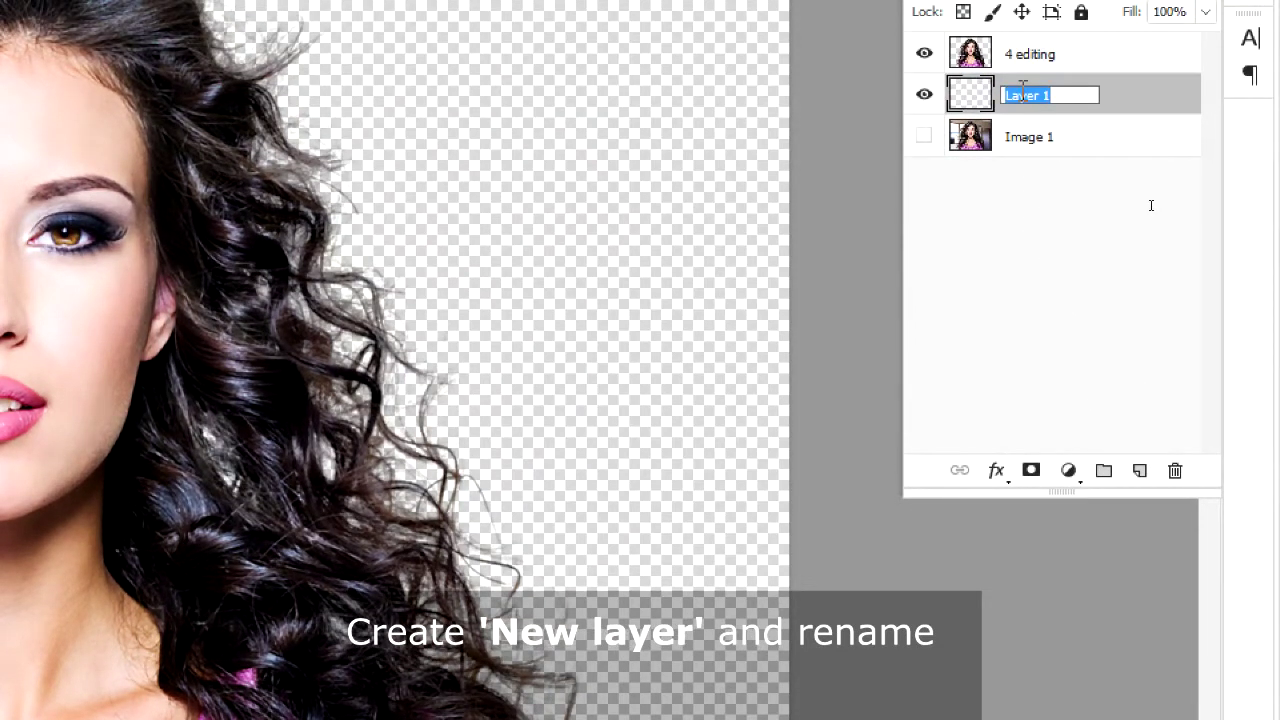
type("Background")
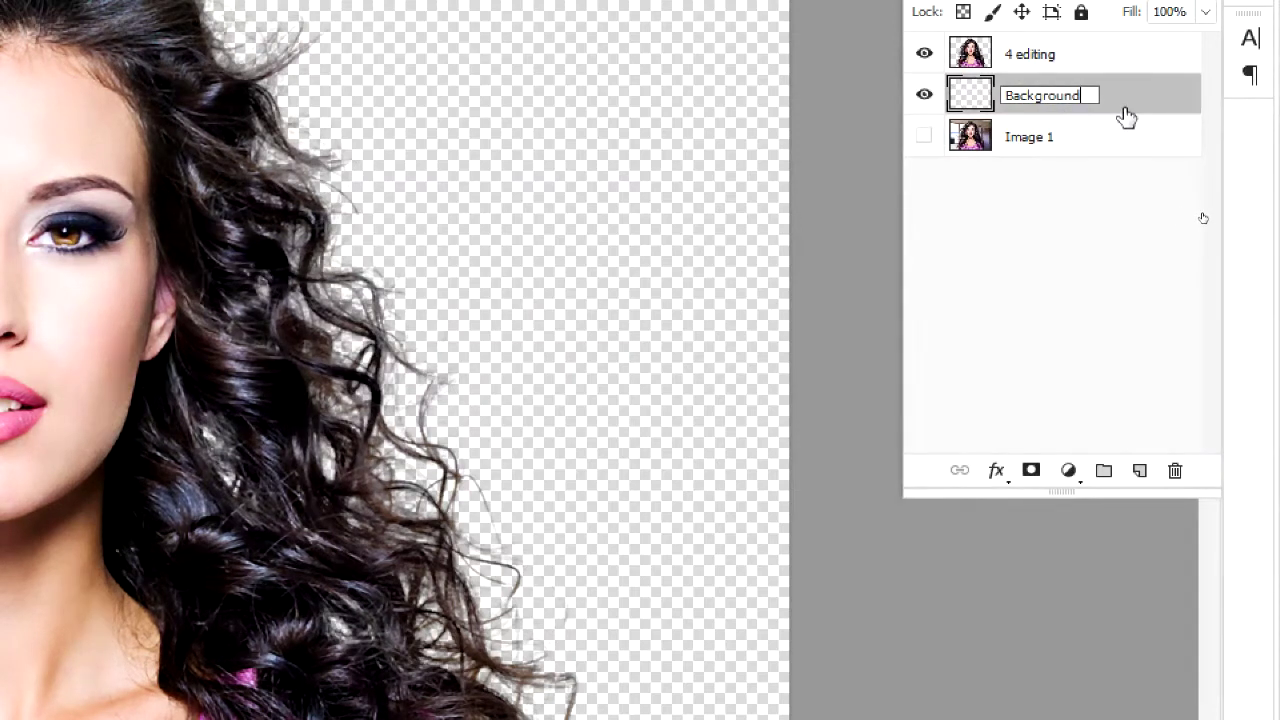
key("Return")
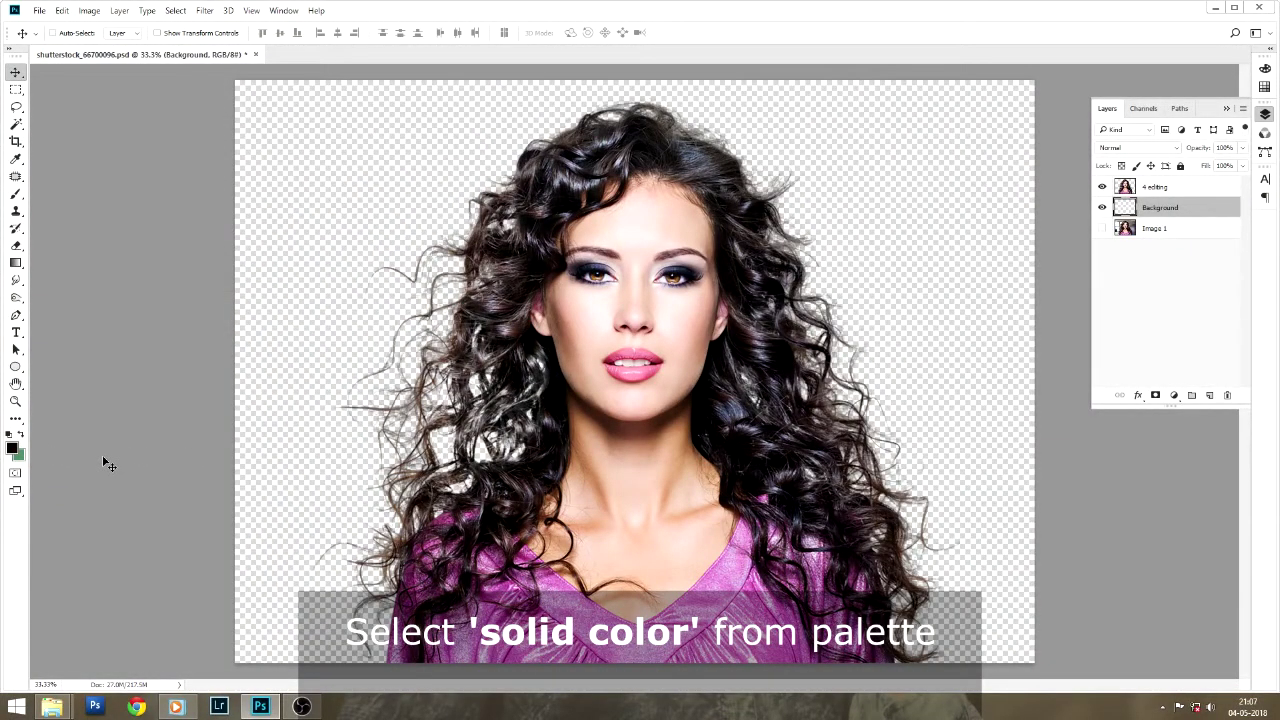
key("ctrl+BackSpace")
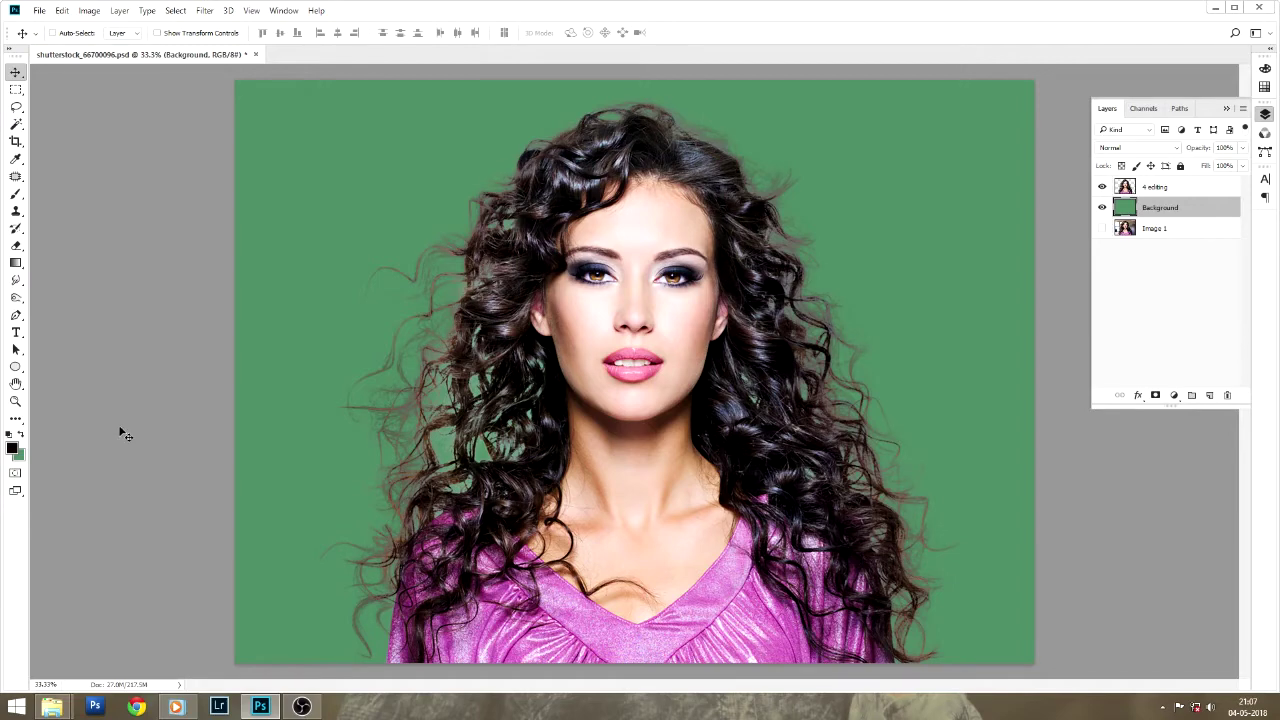
key("ctrl+plus")
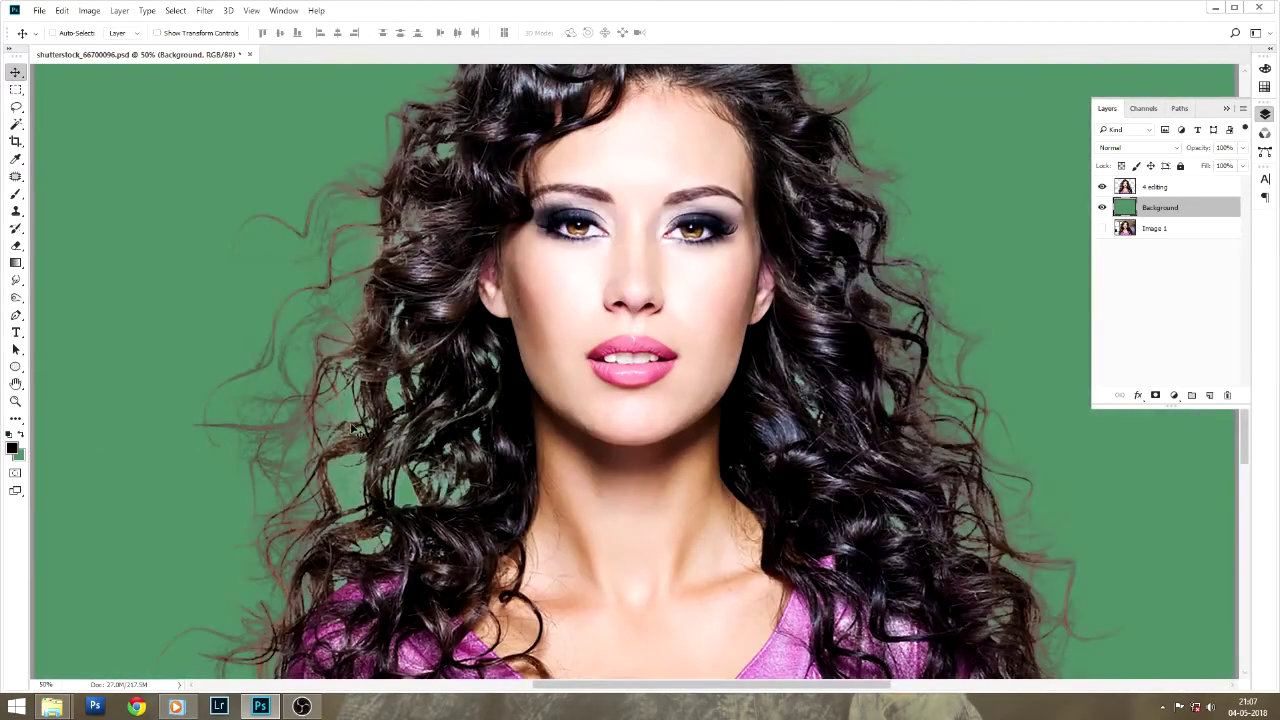
scroll(437, 368, "left", 3)
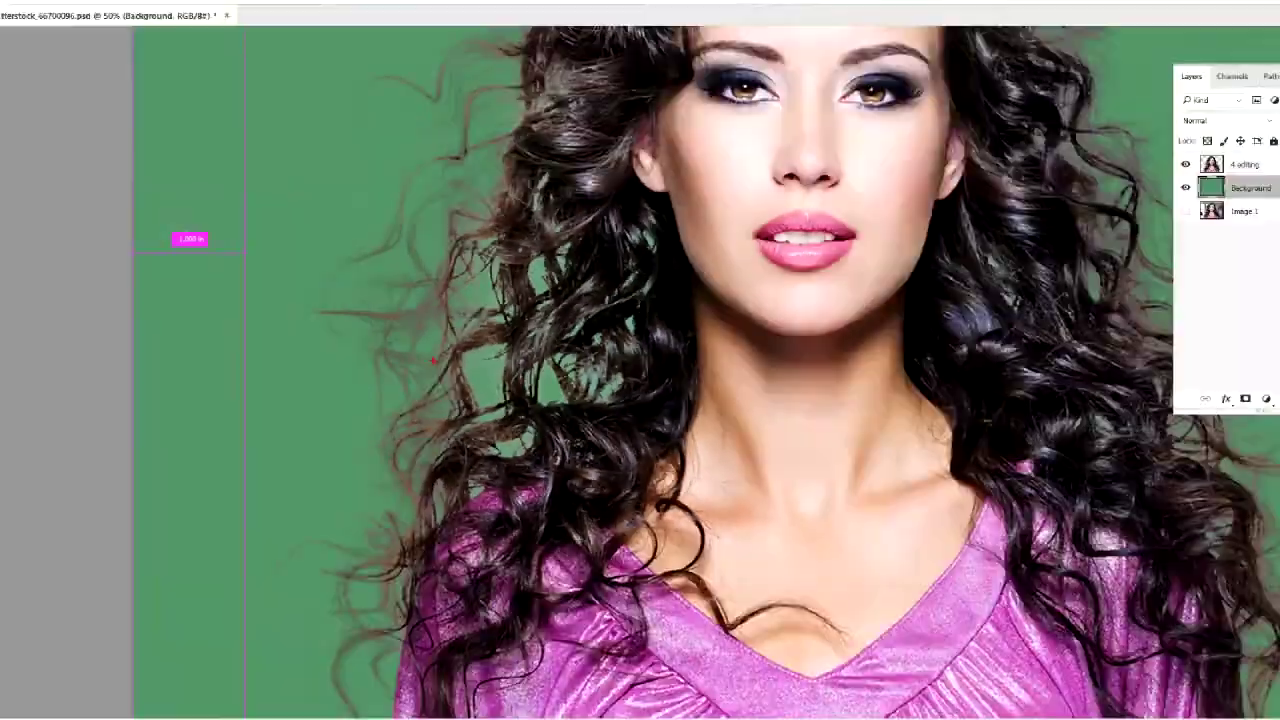
left_click_drag(402, 290, 335, 258)
left_click_drag(642, 368, 638, 548)
left_click_drag(553, 162, 484, 106)
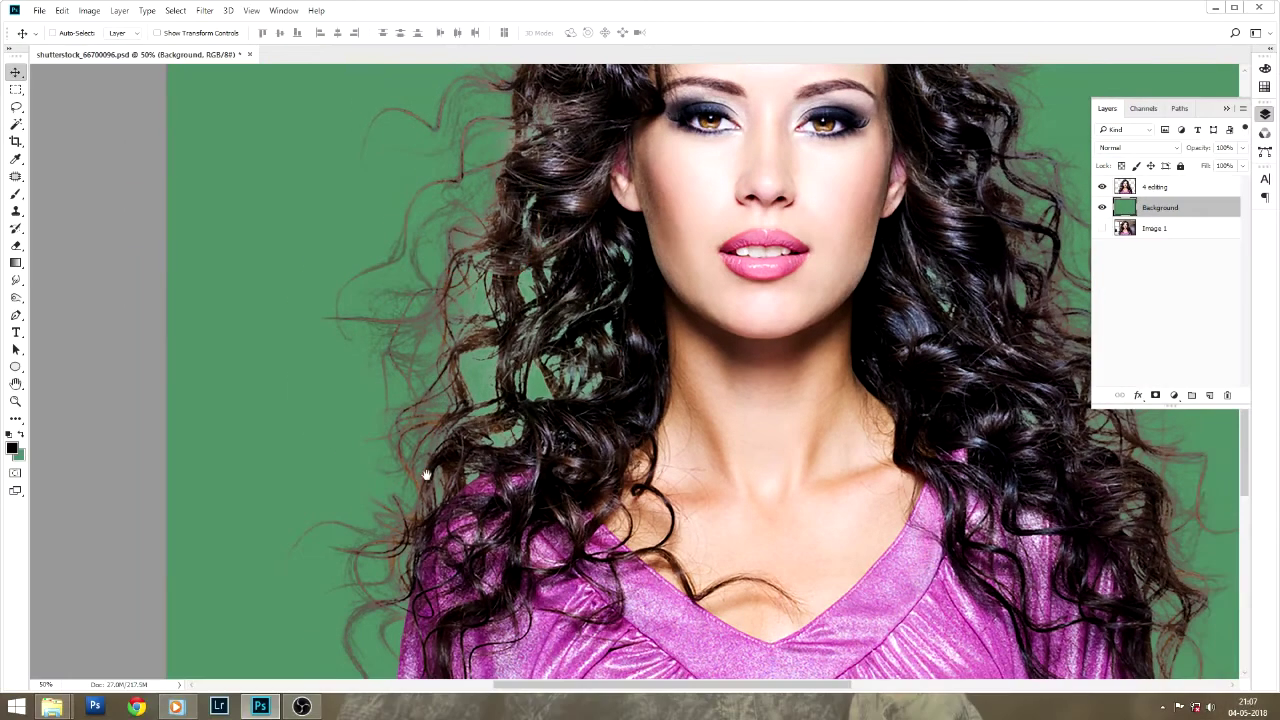
scroll(724, 262, "up", 5)
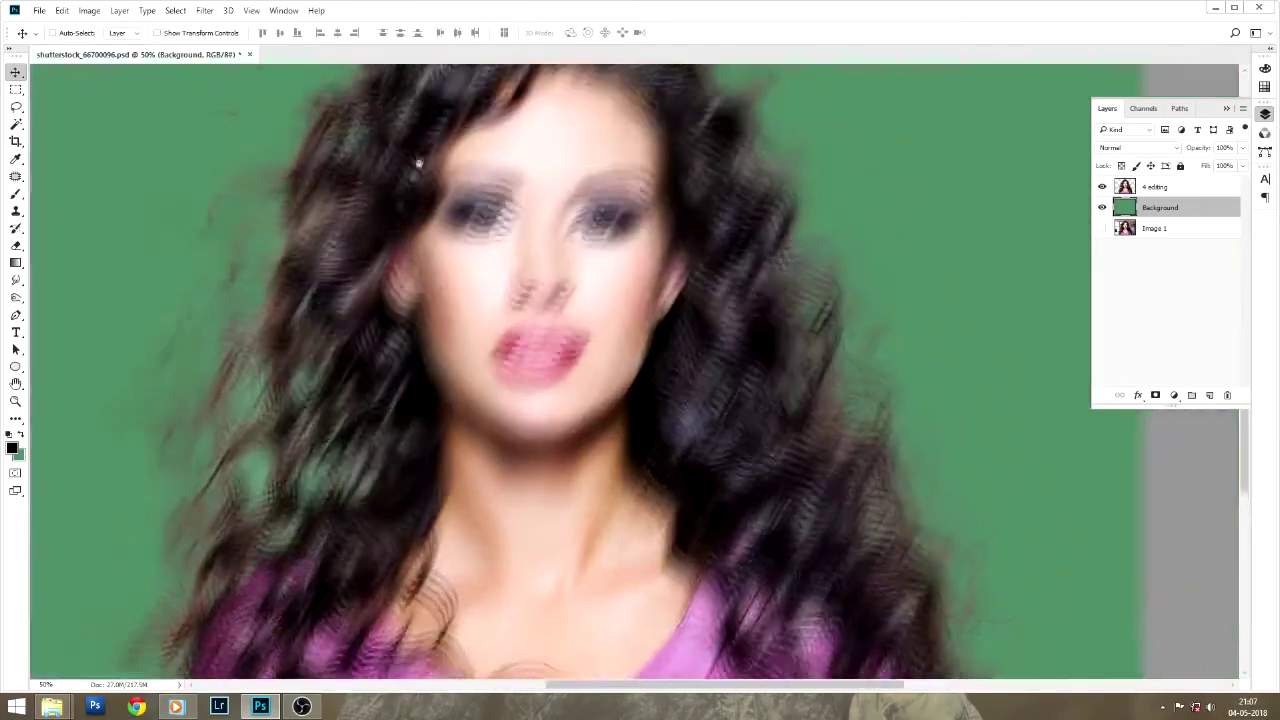
left_click_drag(657, 228, 605, 170)
left_click_drag(765, 372, 735, 403)
left_click_drag(800, 456, 870, 476)
left_click_drag(857, 420, 824, 508)
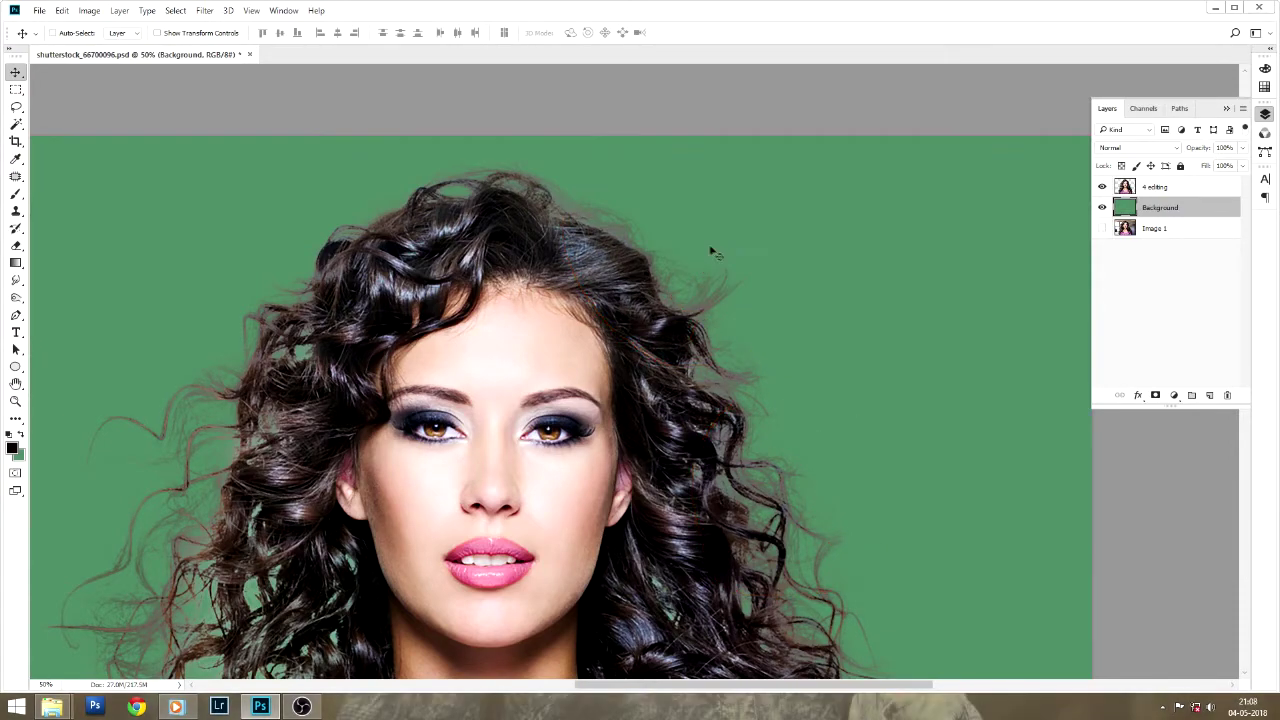
scroll(711, 251, "down", 5)
scroll(711, 251, "right", 3)
scroll(780, 508, "down", 2)
left_click_drag(715, 263, 747, 266)
left_click_drag(688, 315, 795, 400)
left_click_drag(760, 330, 727, 424)
right_click(727, 424)
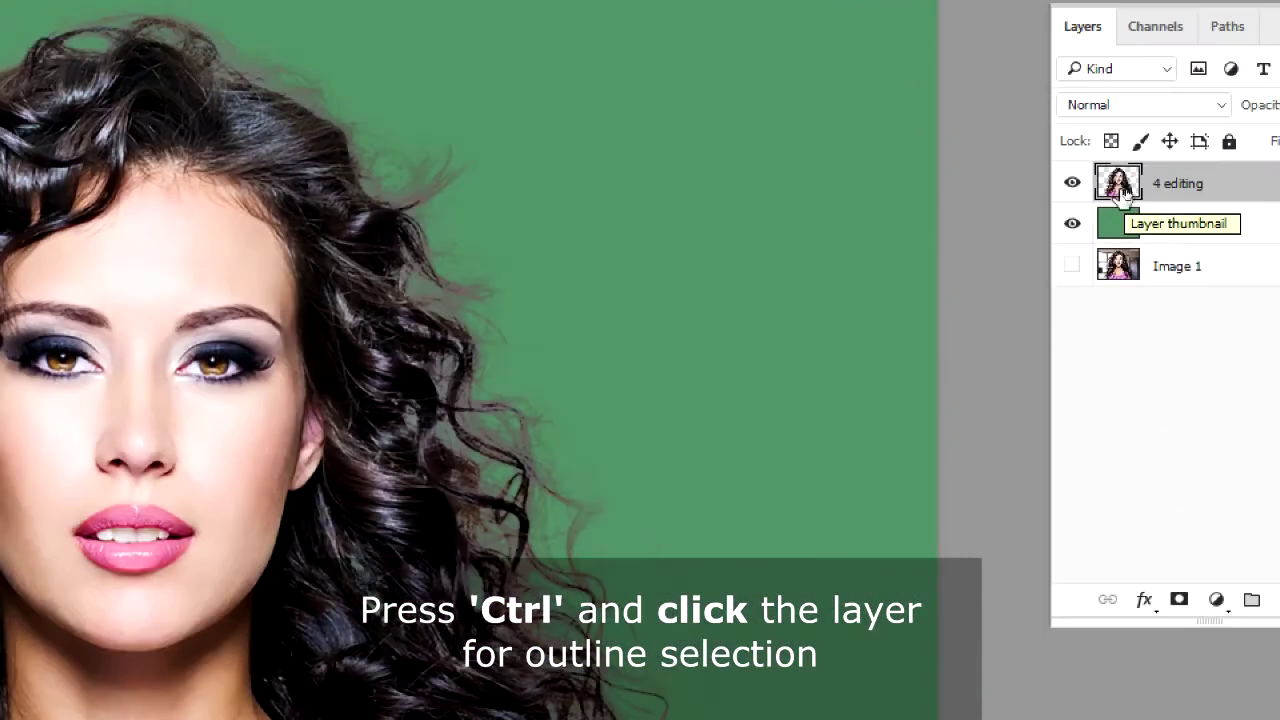
Load the woman's outline from 4 editing and add a new layer named 'Dark layer' above it.
left_click(1125, 187, "ctrl")
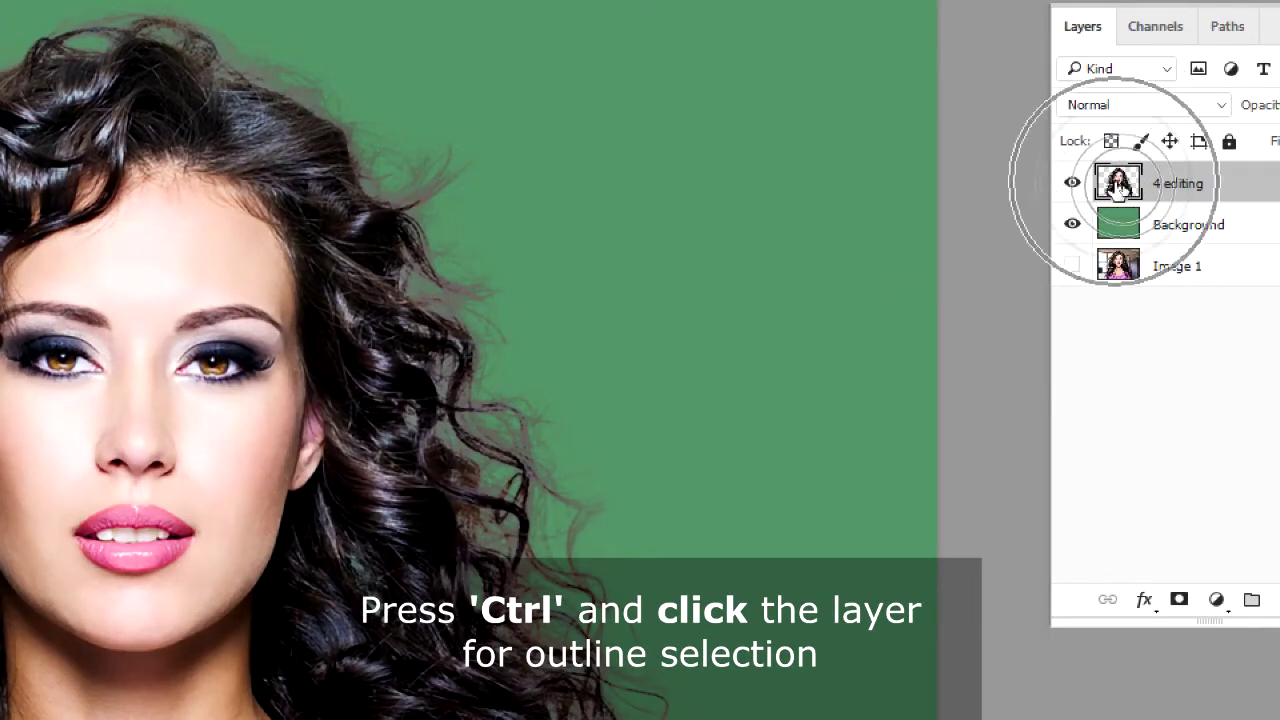
left_click(1118, 187, "ctrl")
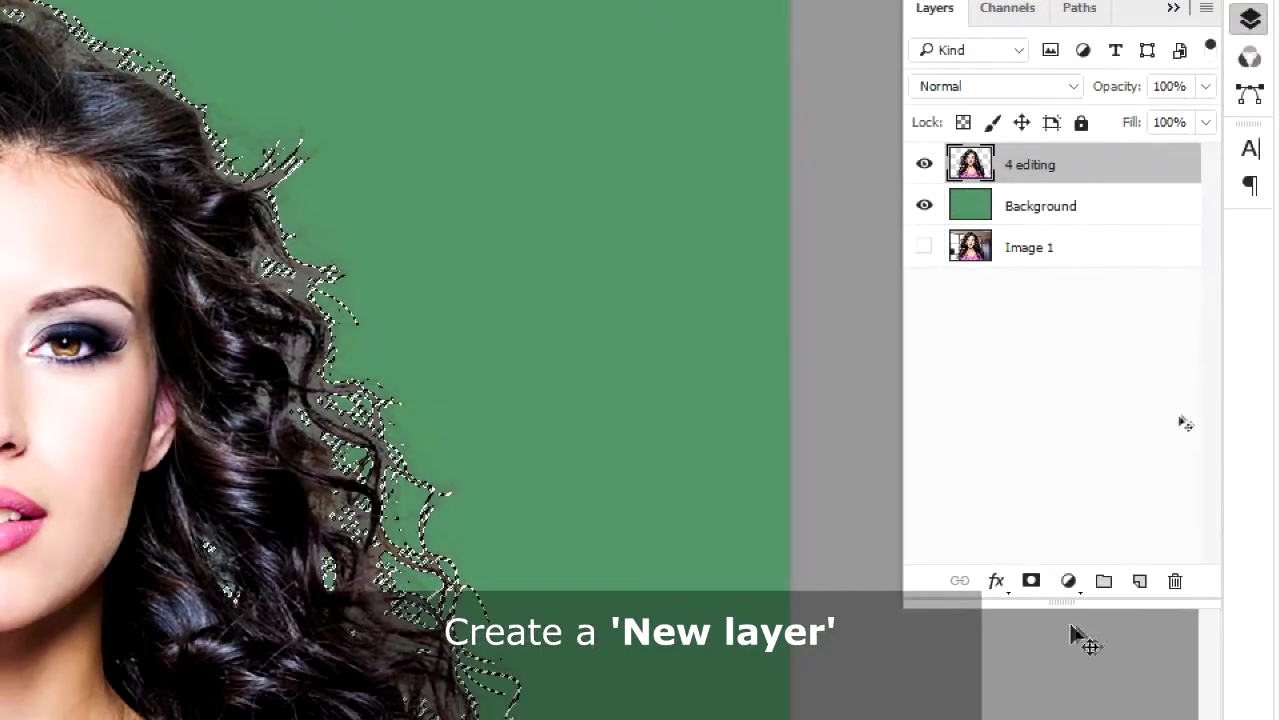
left_click(1140, 582)
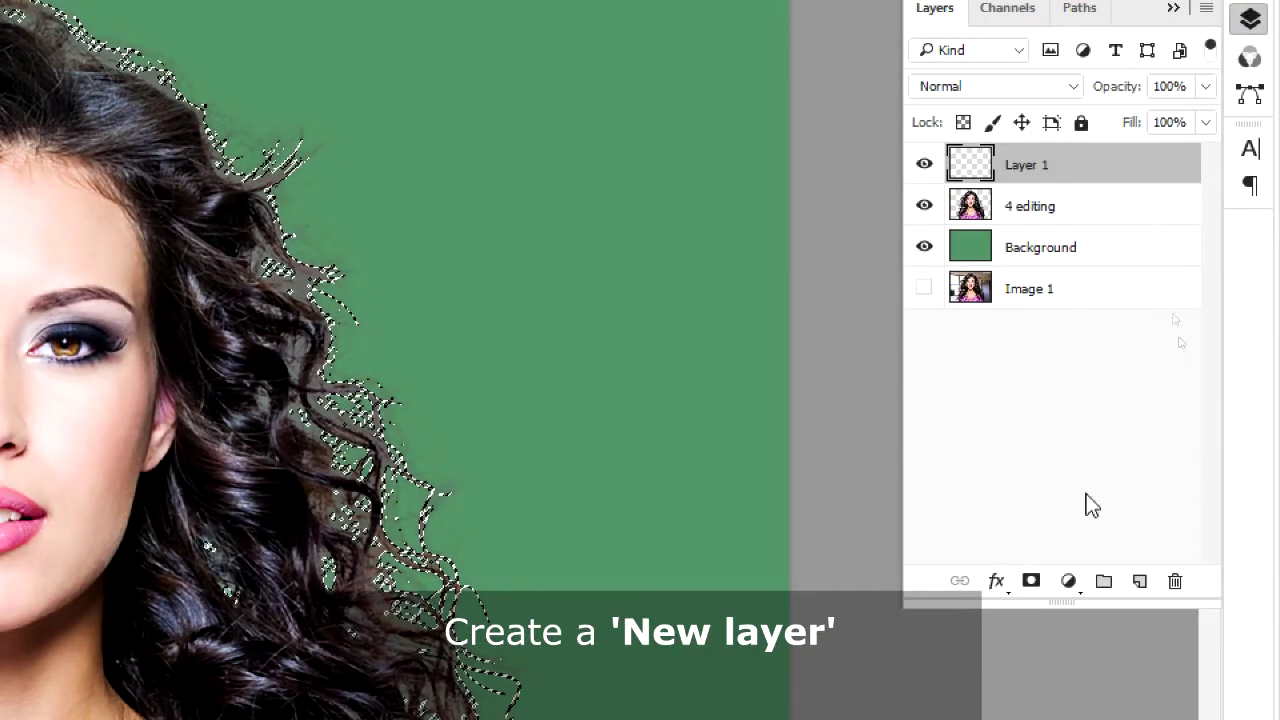
double_click(1040, 166)
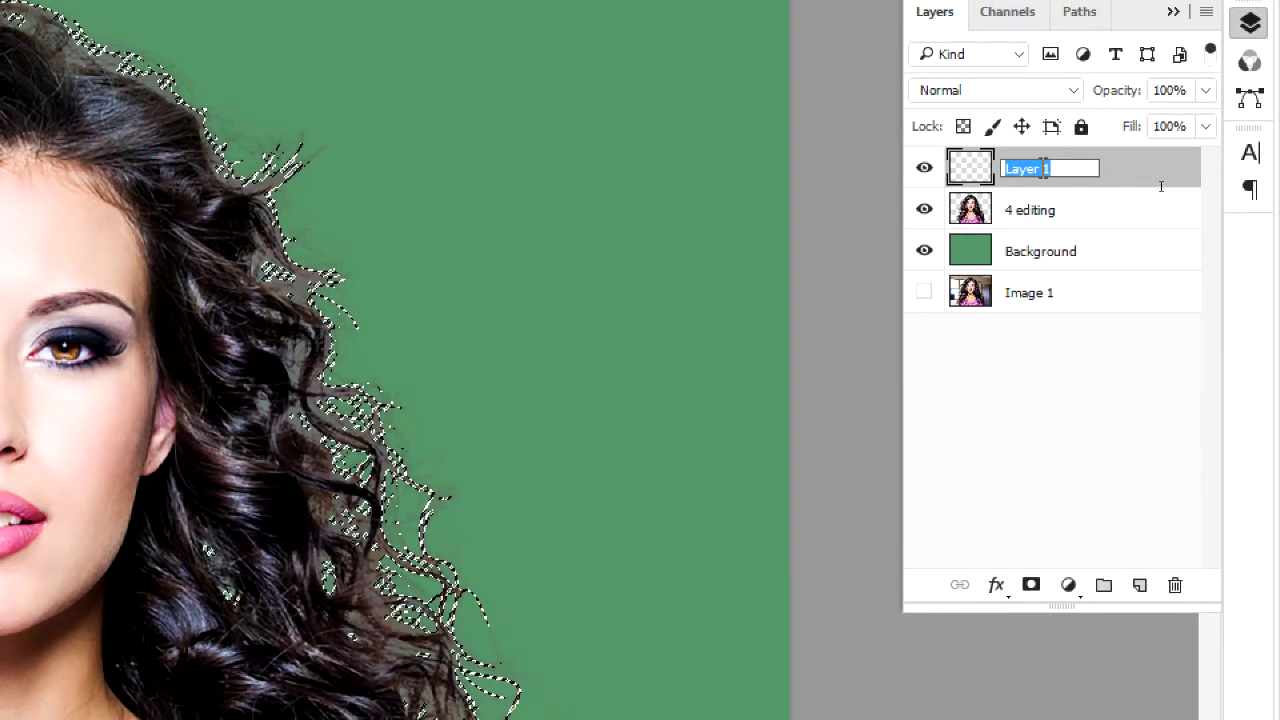
type("Dark l")
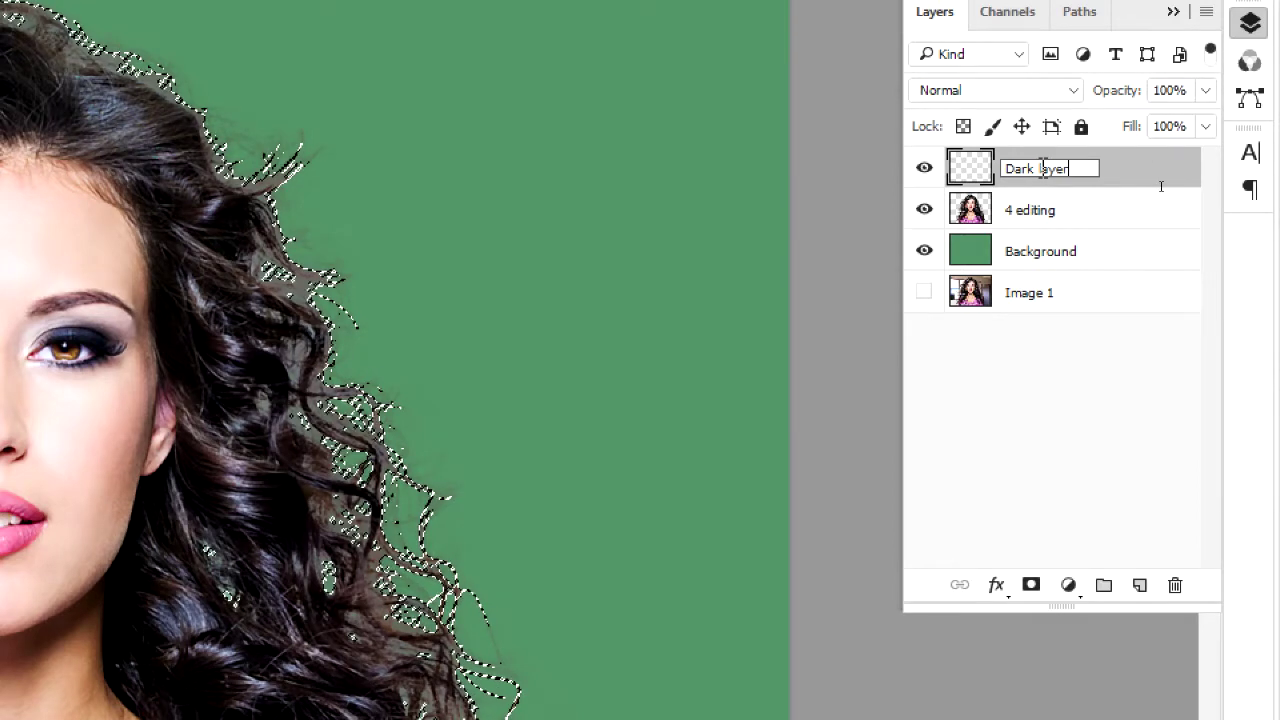
left_click(1174, 164)
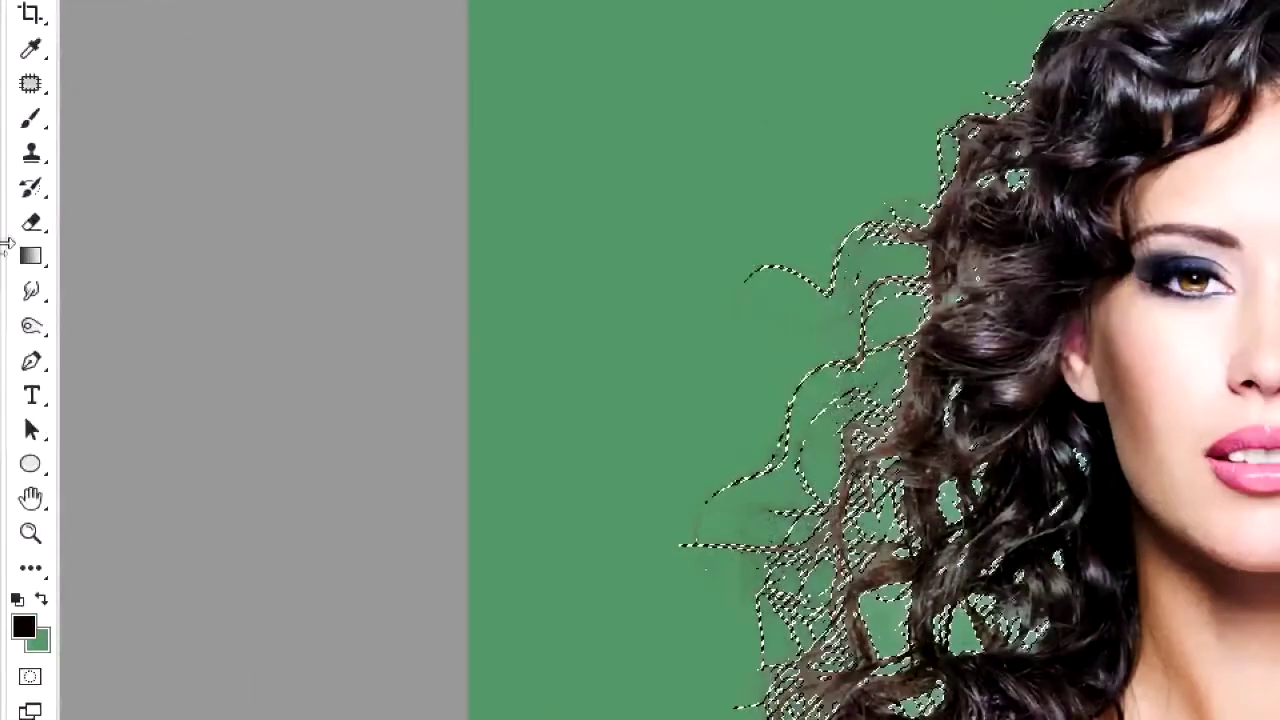
Switch to the Brush tool with a 500 px Soft Round tip.
left_click(37, 102)
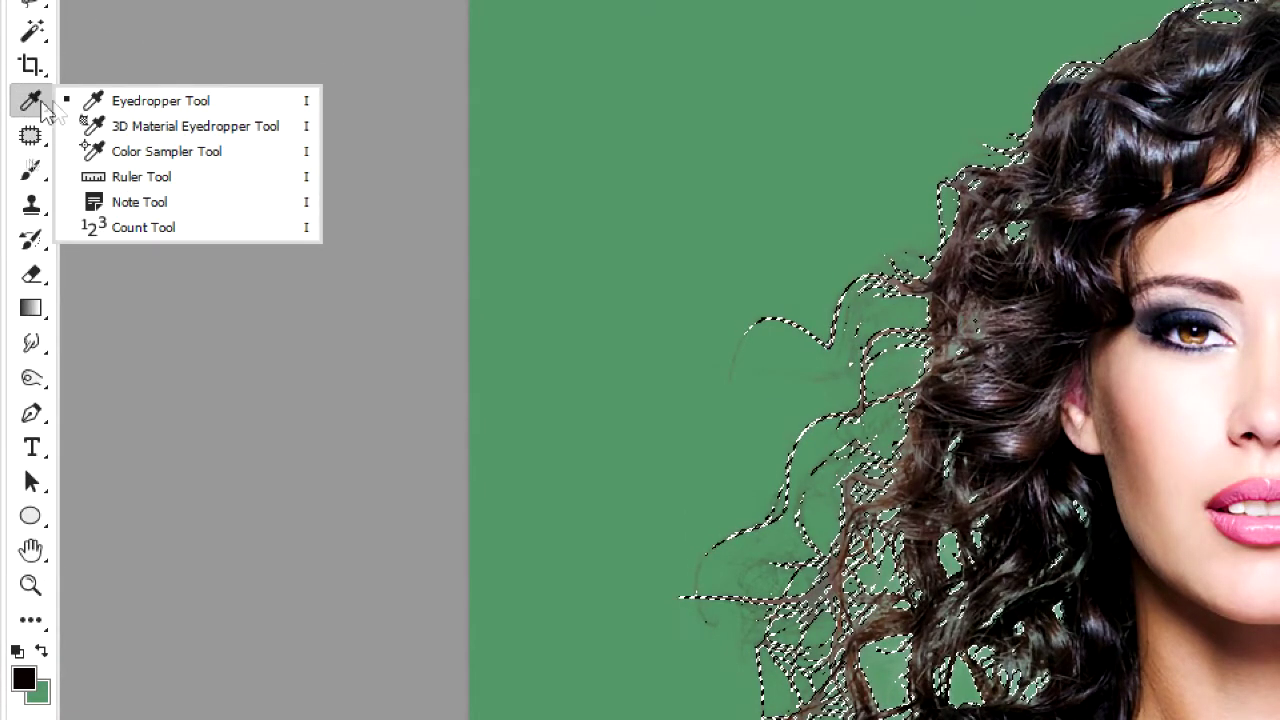
left_click(93, 101)
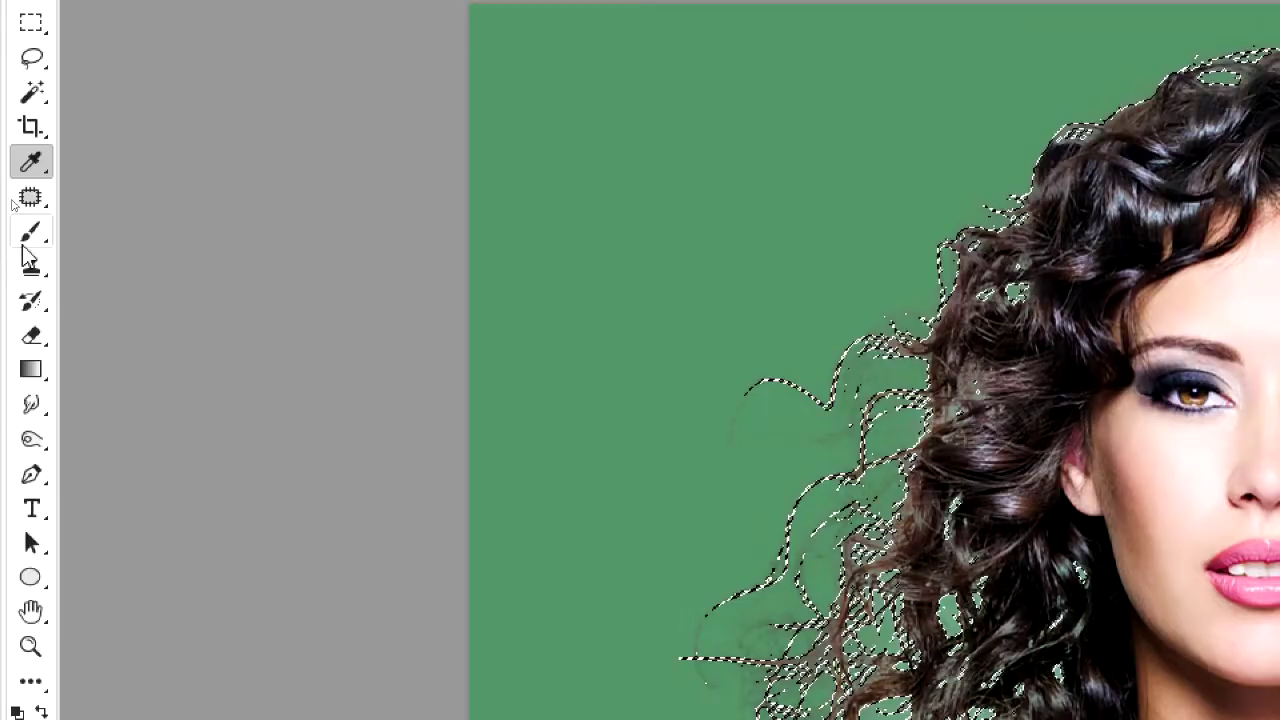
left_click(30, 238)
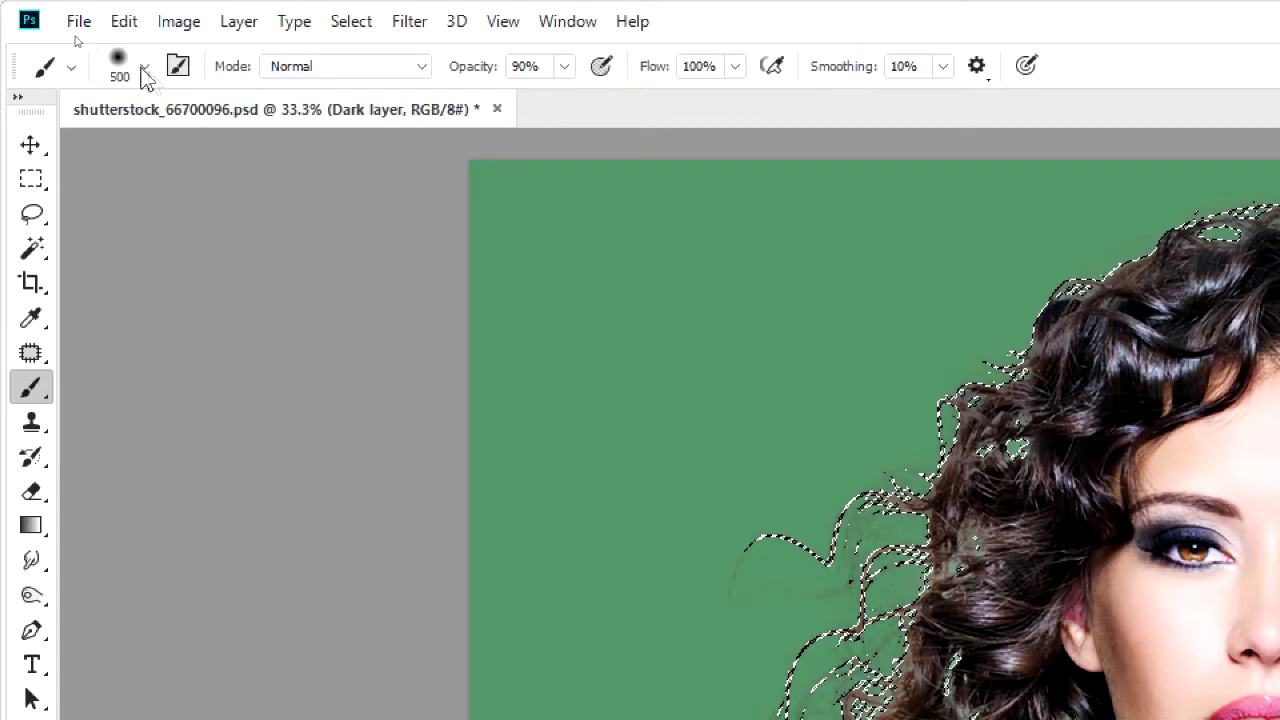
left_click(145, 67)
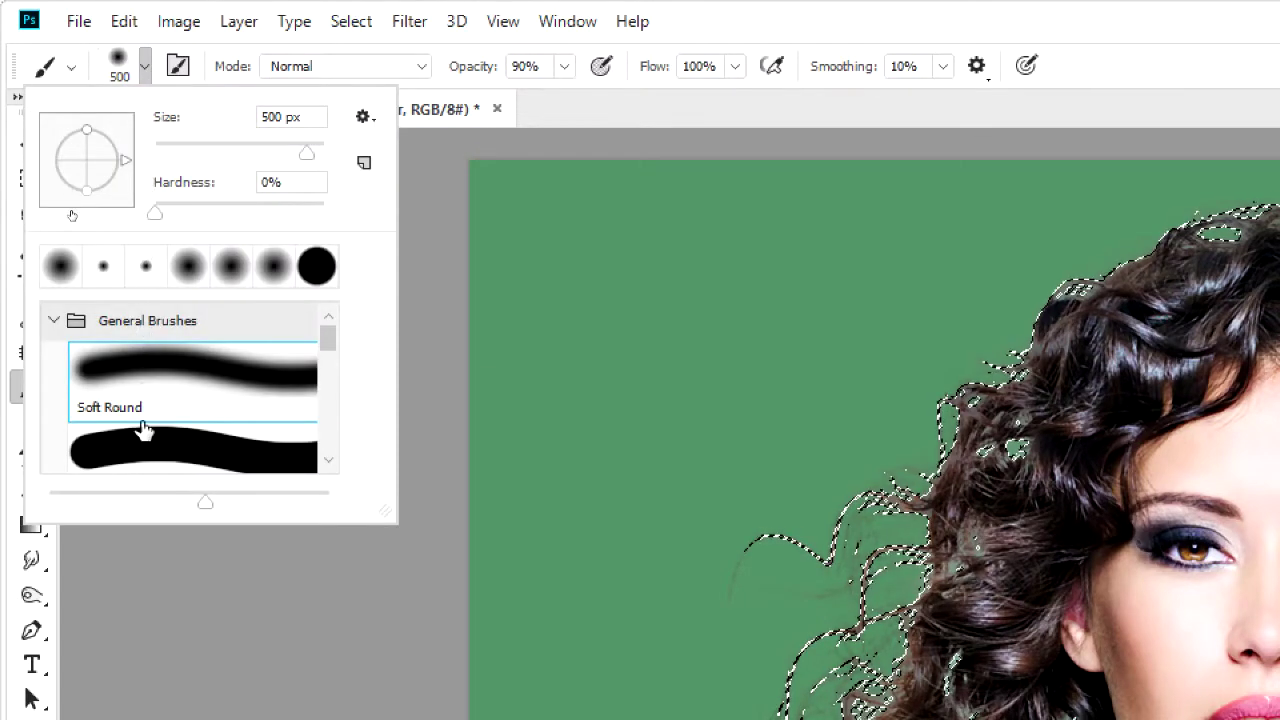
double_click(140, 387)
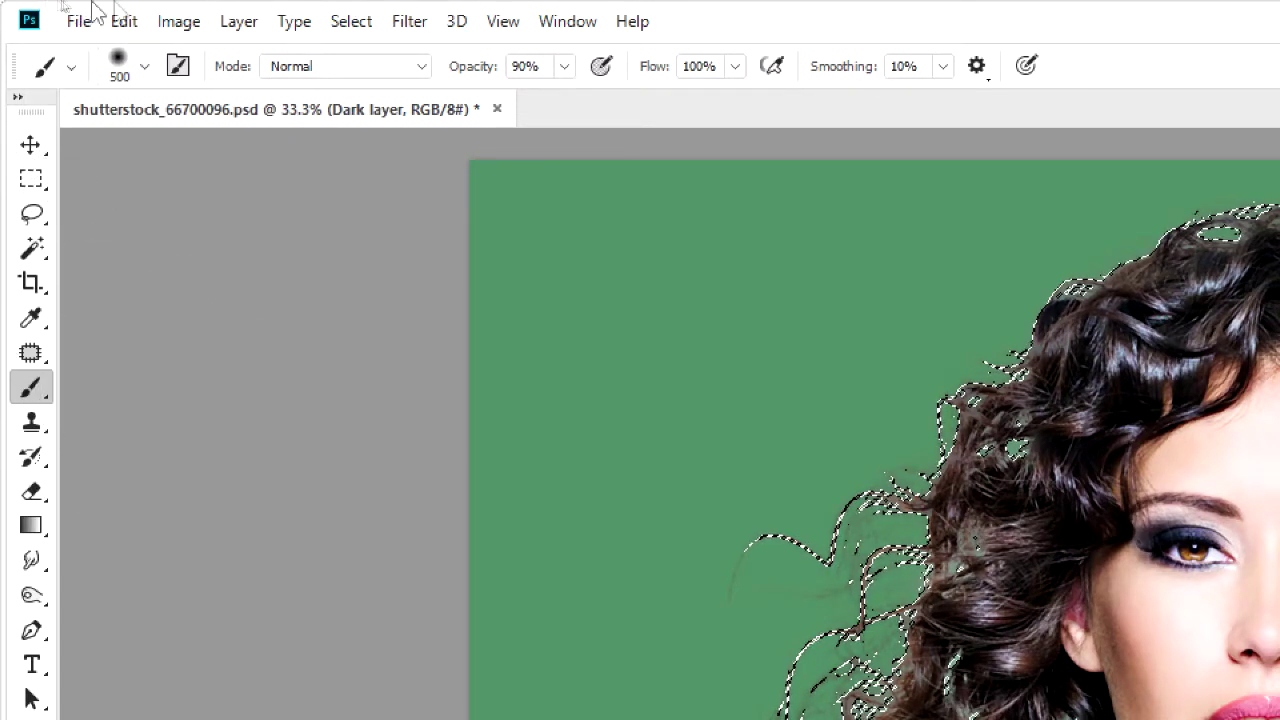
Set the brush opacity to 88%.
left_click(177, 66)
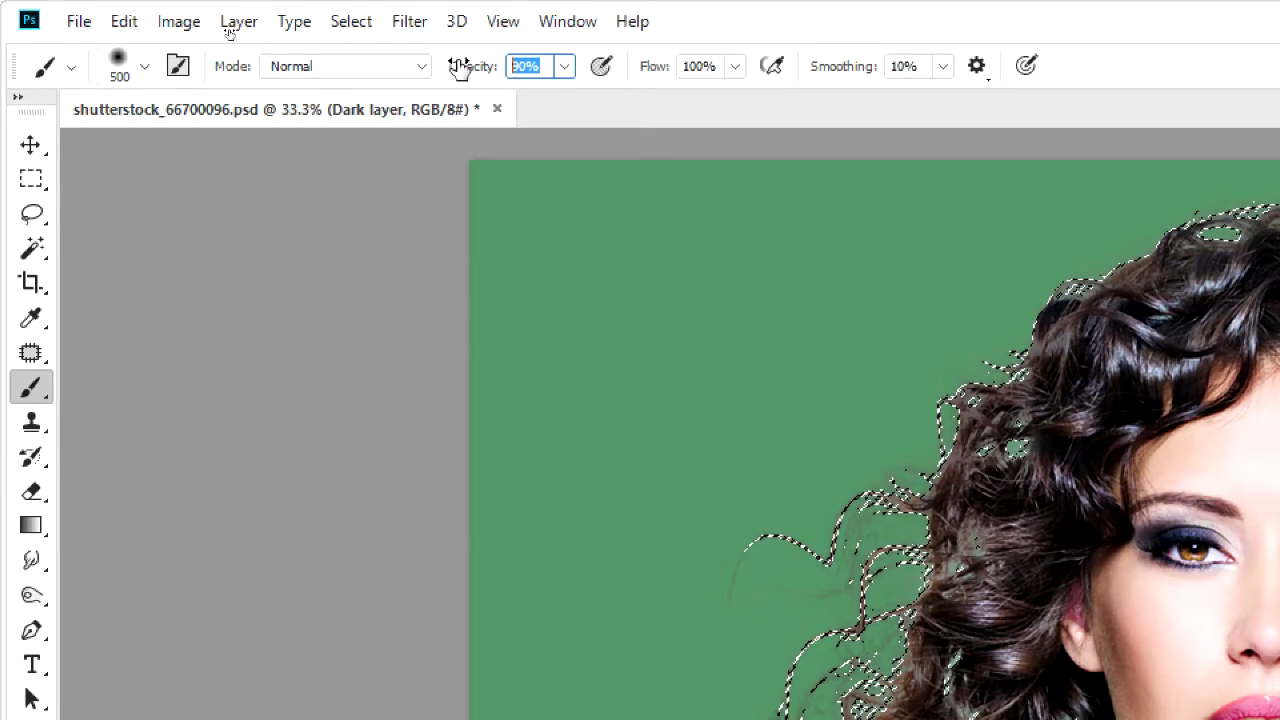
type("8")
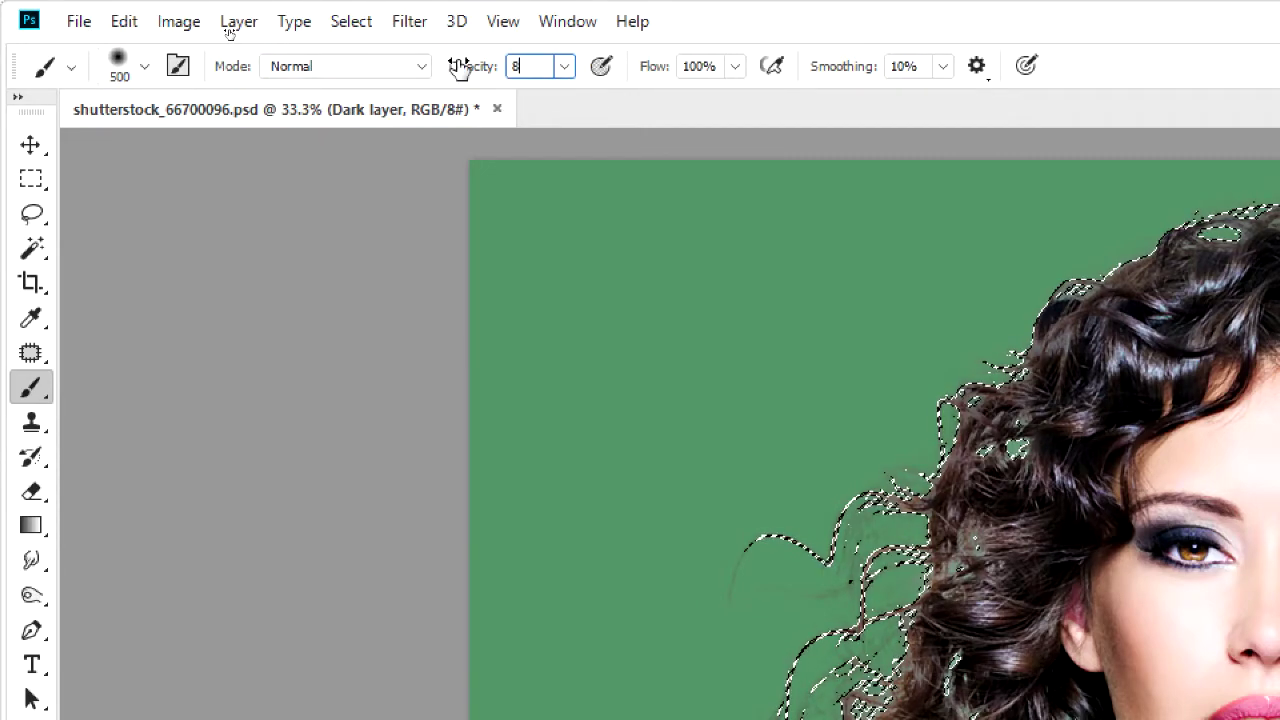
left_click(459, 67)
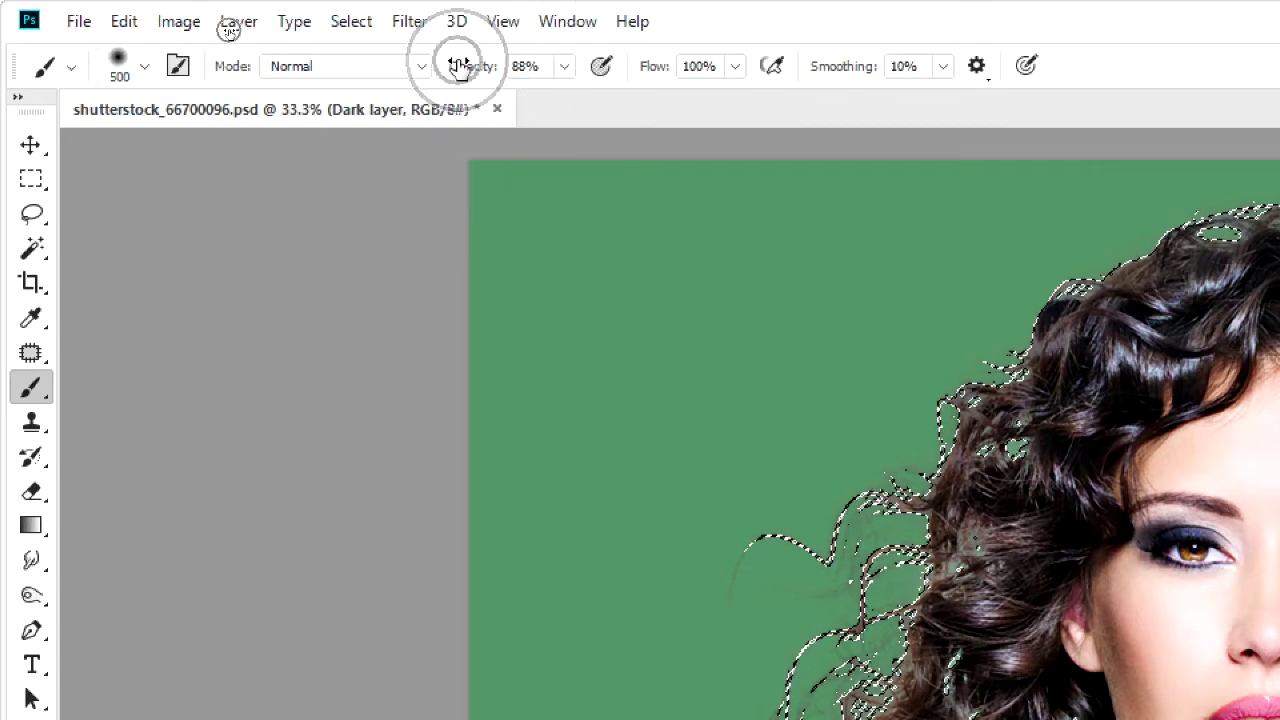
left_click(533, 72)
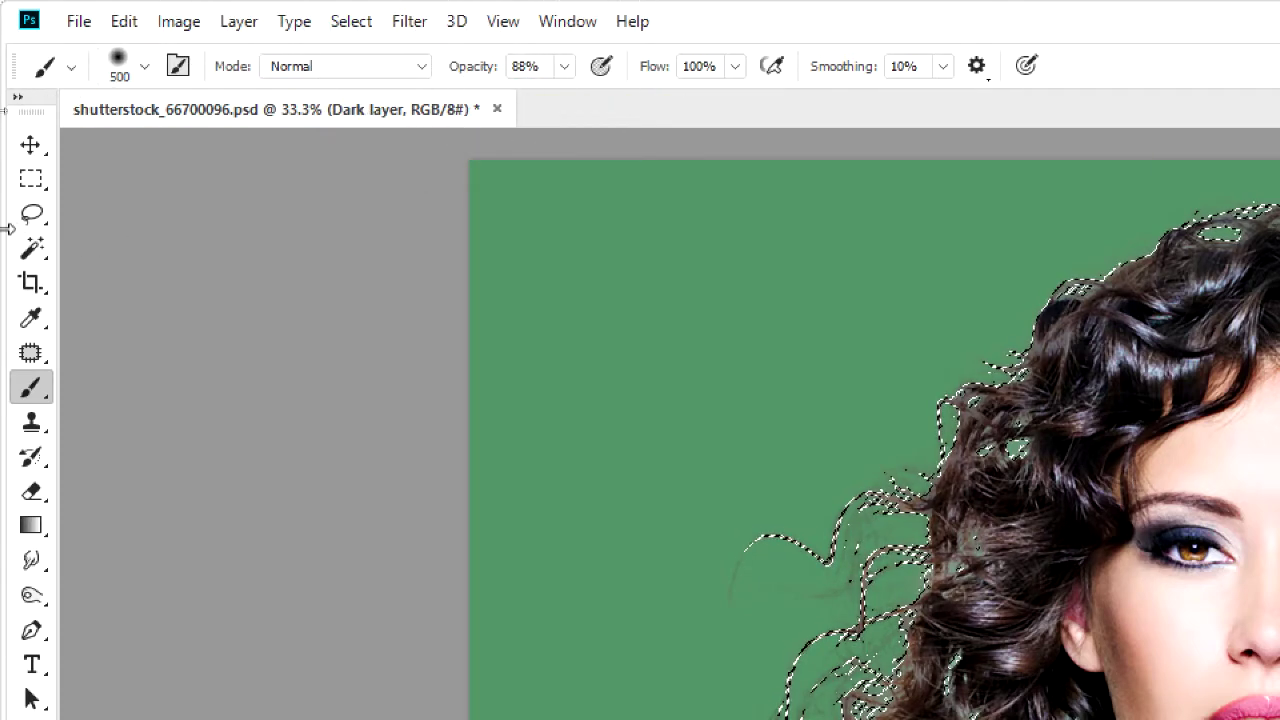
left_click(260, 245)
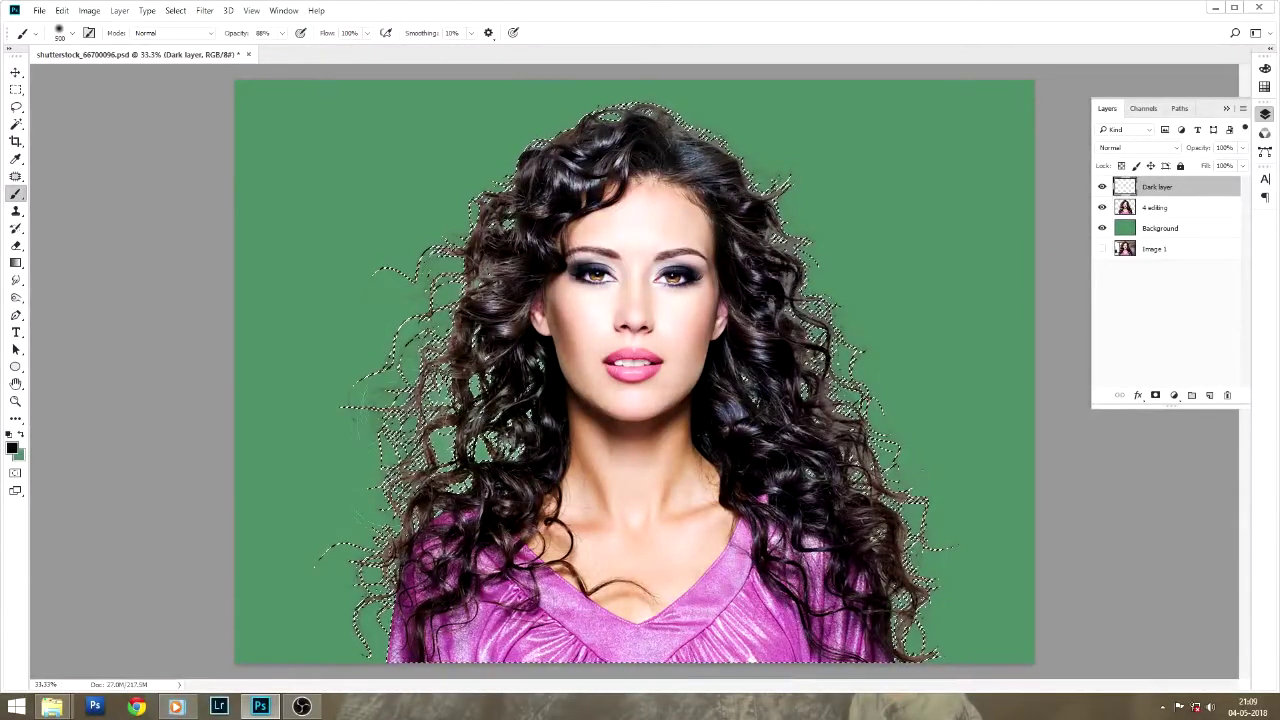
Paint black soft-brush strokes over the selected curly hair edges on the Dark layer.
mouse_move(355, 575)
left_mouse_down()
mouse_move(440, 340)
mouse_move(395, 305)
left_mouse_up()
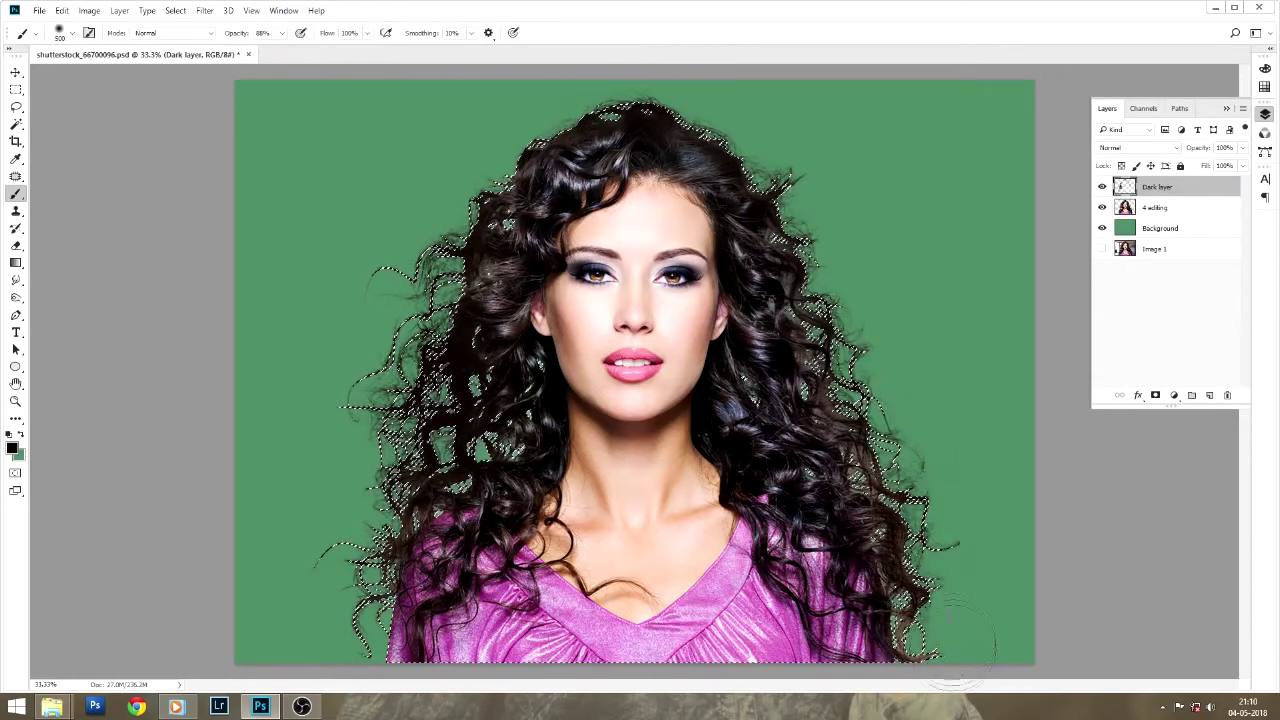
scroll(945, 645, "up", 3)
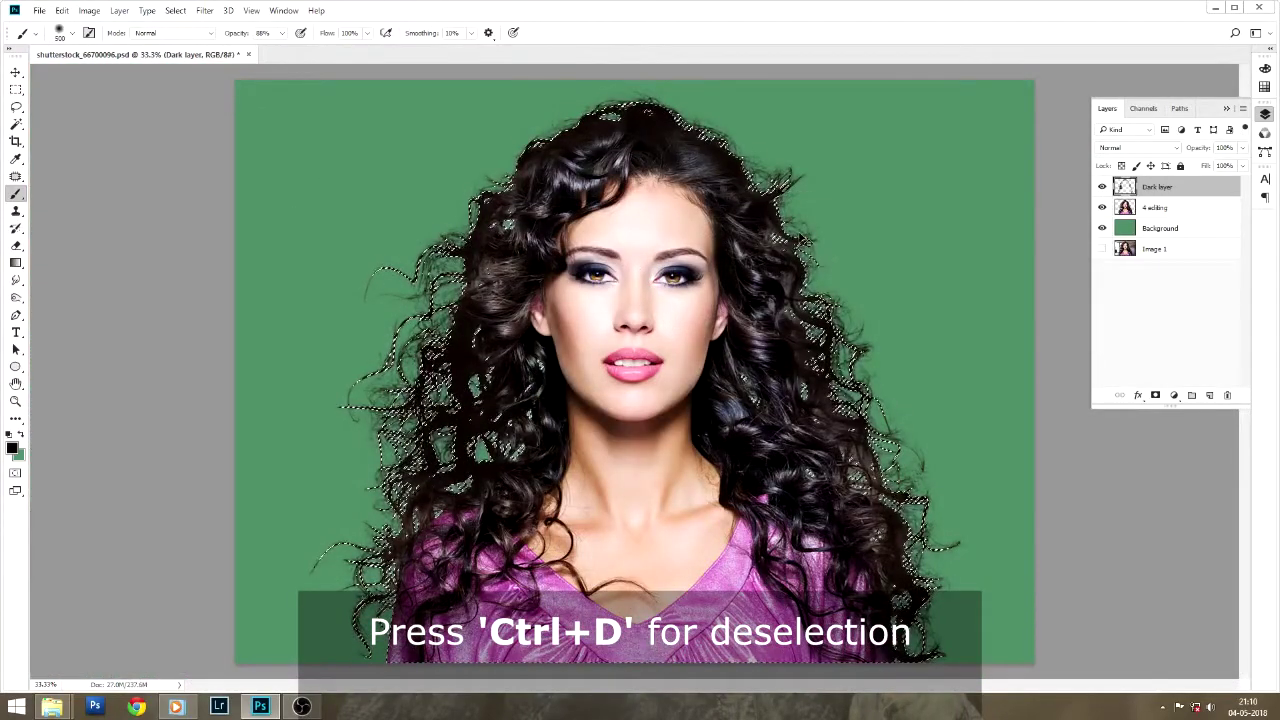
Deselect, then set the Dark layer to Multiply blending at 80% opacity.
key("ctrl+d")
key("v")
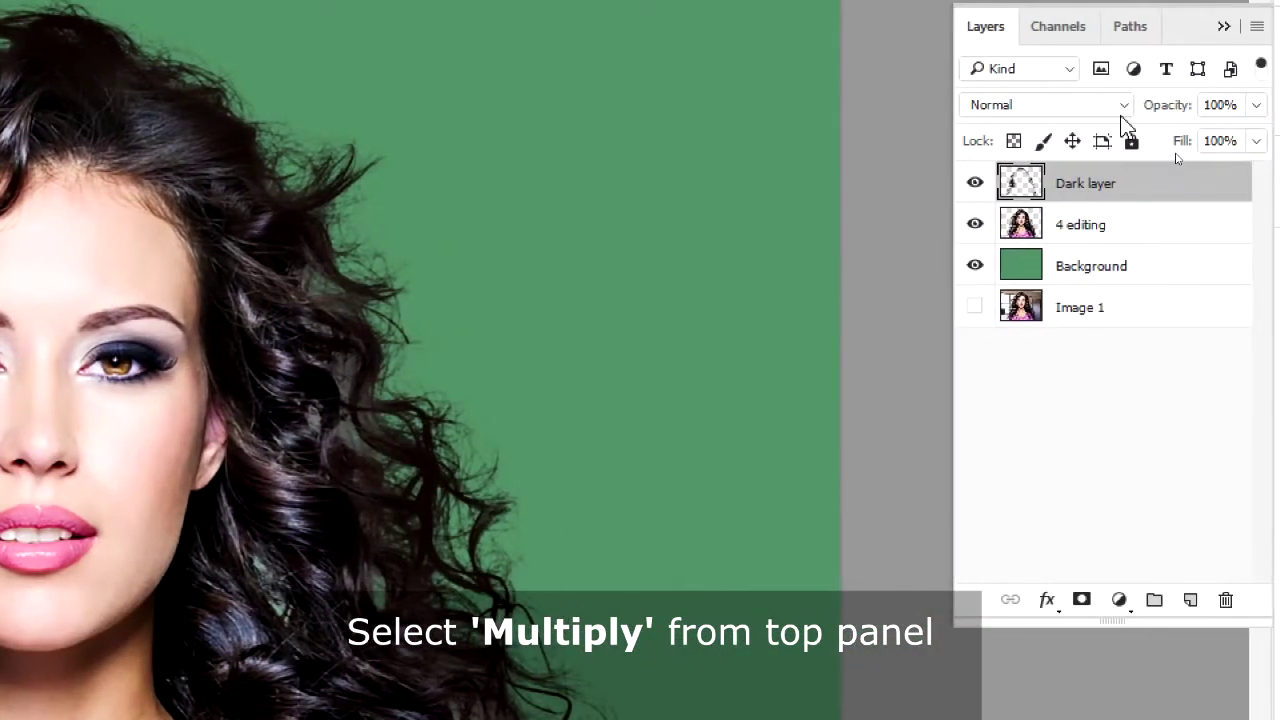
left_click(1119, 112)
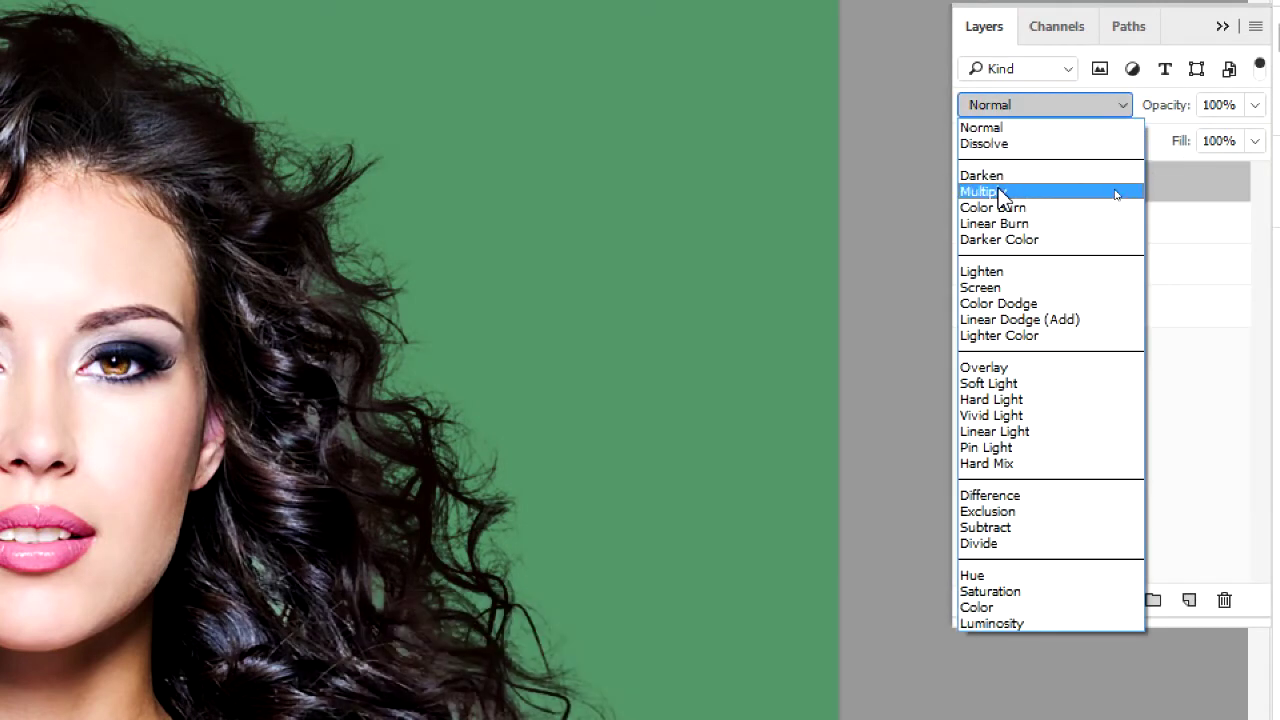
left_click(1000, 191)
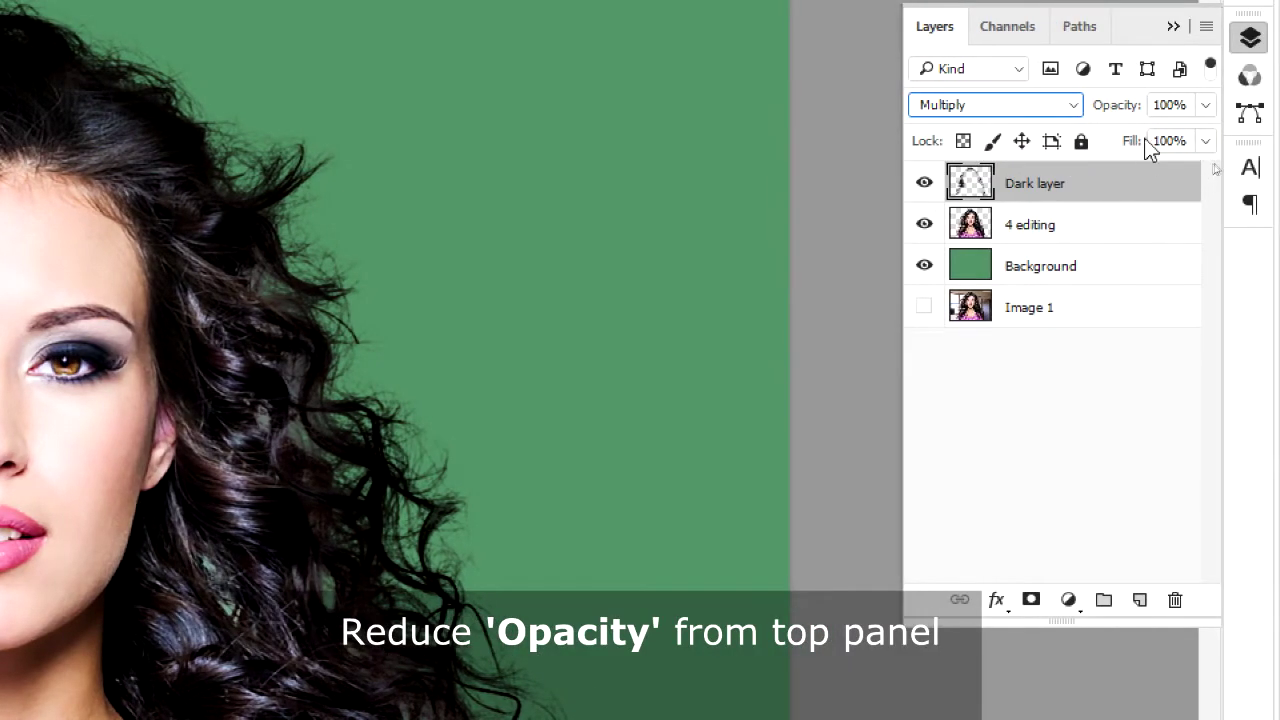
left_click(1197, 106)
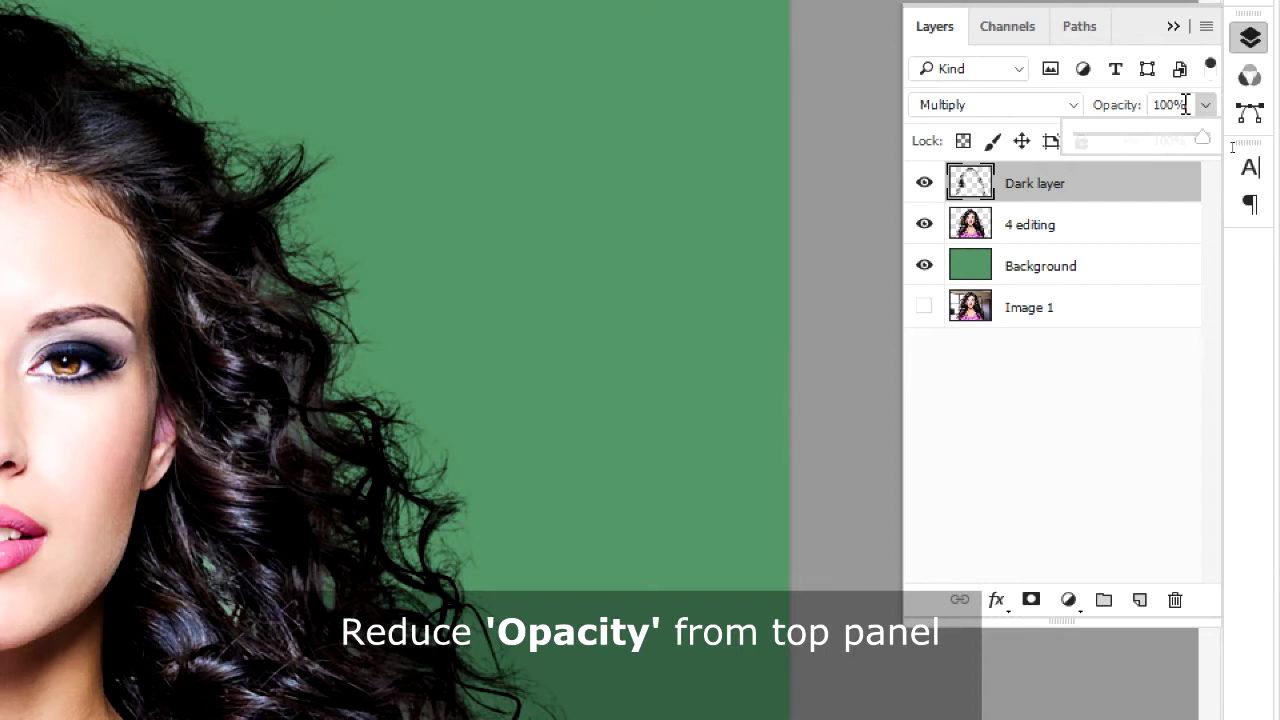
left_click(1185, 105)
type("80")
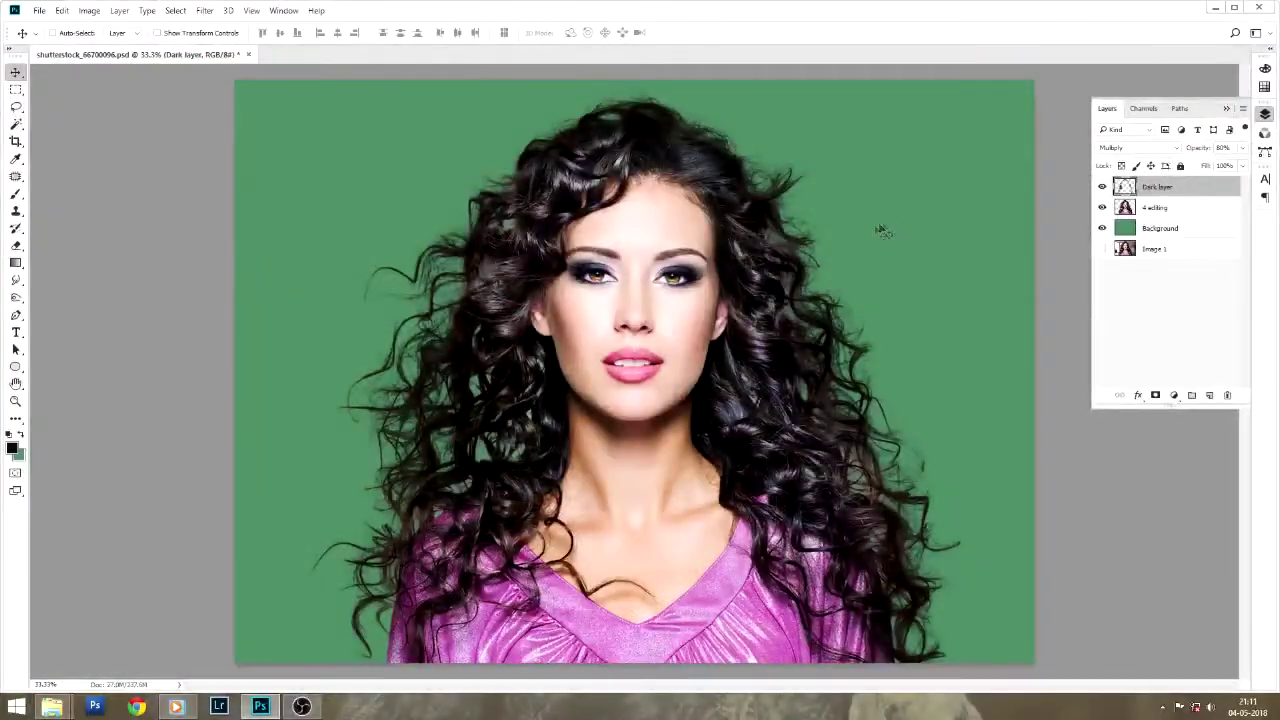
Toggle the Dark layer's visibility to compare the hair darkening, leave it on, and choose the Eraser.
left_click(1102, 188)
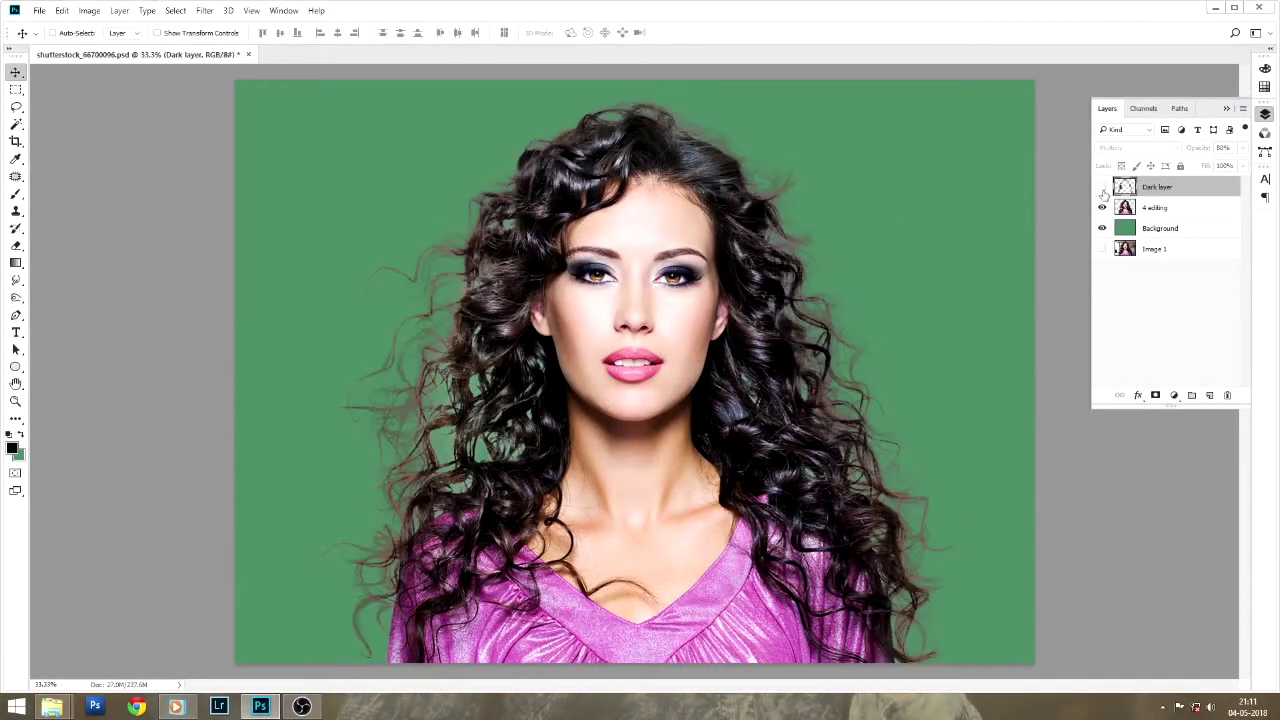
left_click(1102, 188)
left_click(1102, 188)
left_click(1102, 188)
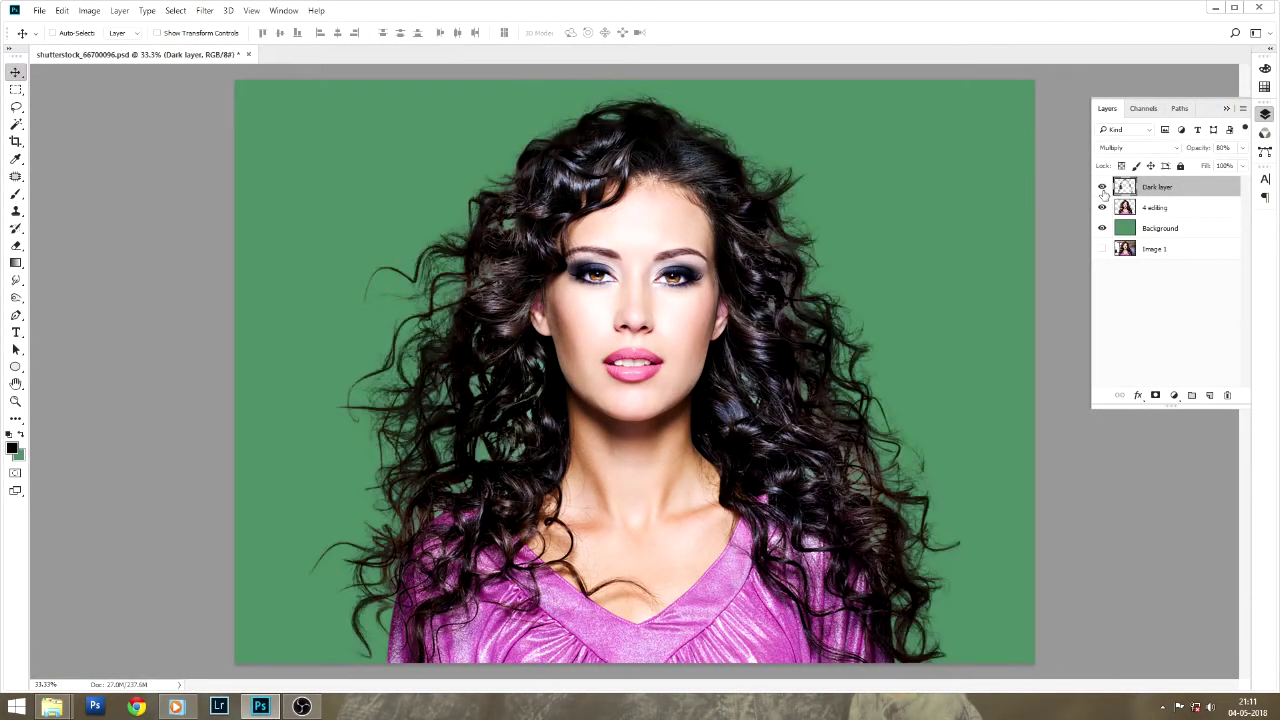
left_click(1102, 188)
left_click(1102, 188)
left_click(1102, 188)
left_click(1102, 188)
left_click(1102, 188)
left_click(1102, 188)
left_click(1102, 188)
key("e")
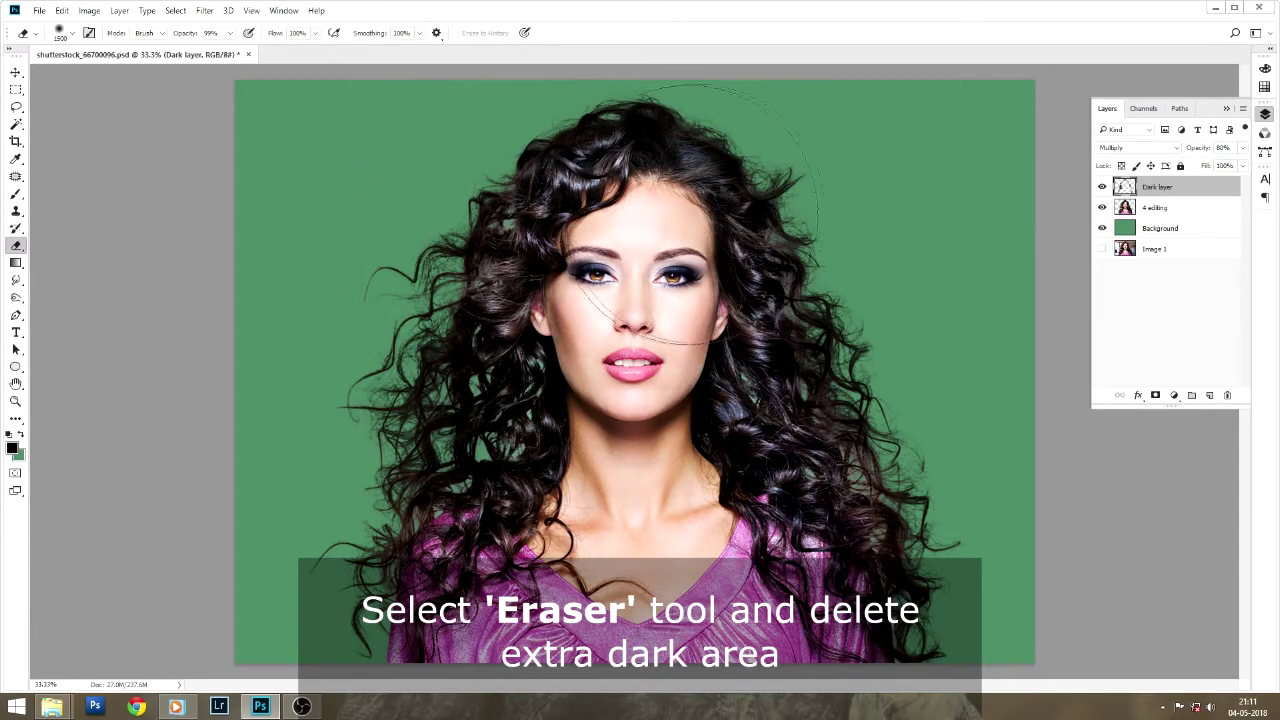
Shrink the eraser to 175 px and lower its opacity to 48%.
key("bracketleft")
key("bracketleft")
key("bracketleft")
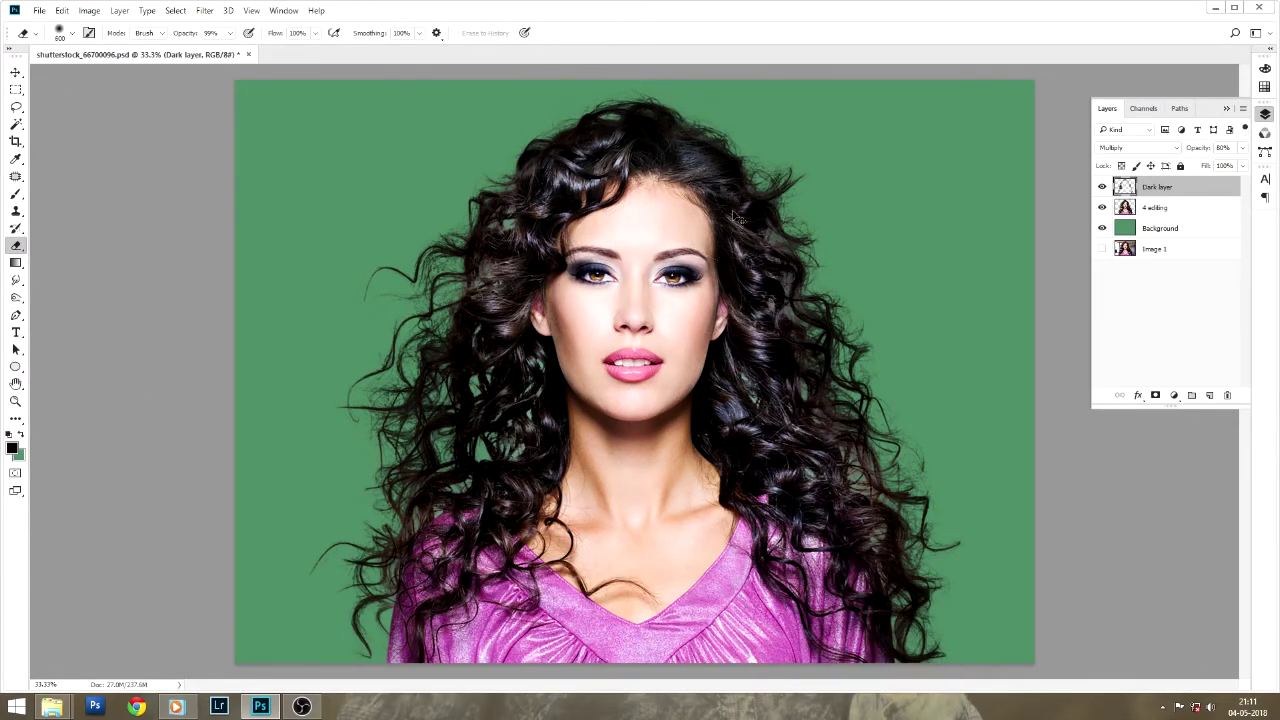
scroll(733, 216, "up", 2)
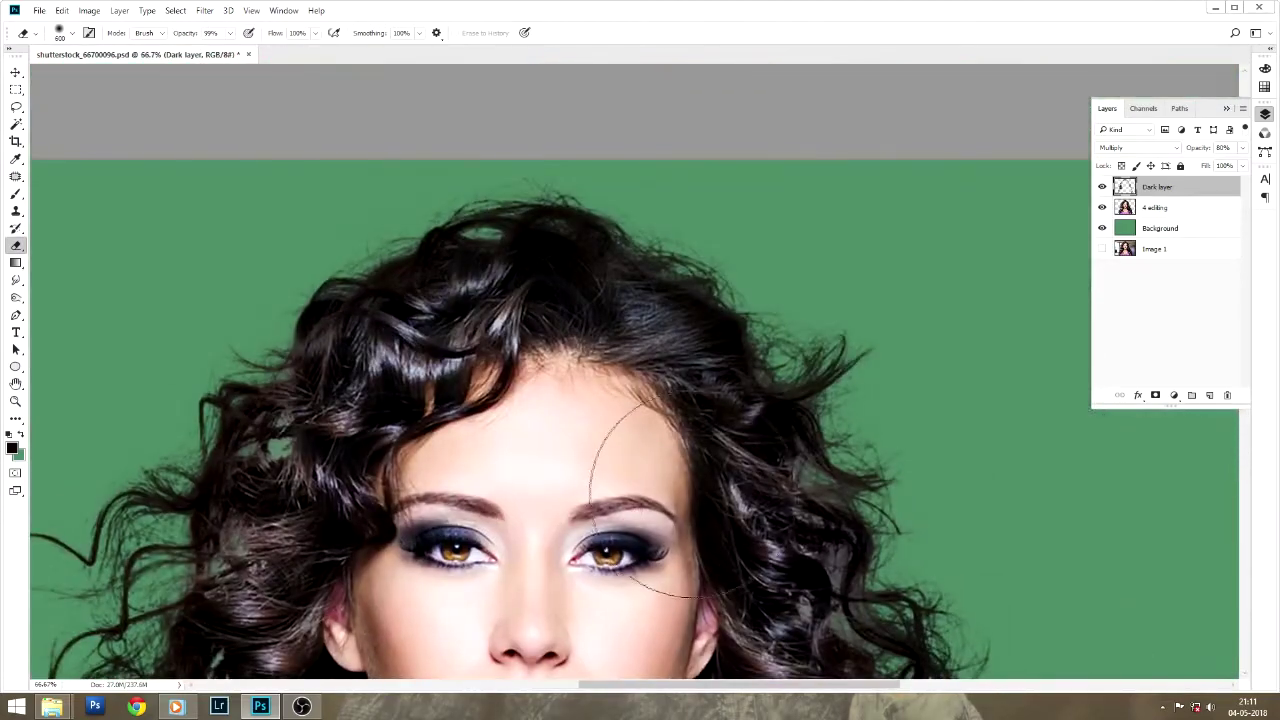
key("bracketleft")
key("bracketleft")
key("bracketleft")
key("bracketleft")
key("bracketleft")
key("bracketleft")
key("bracketleft")
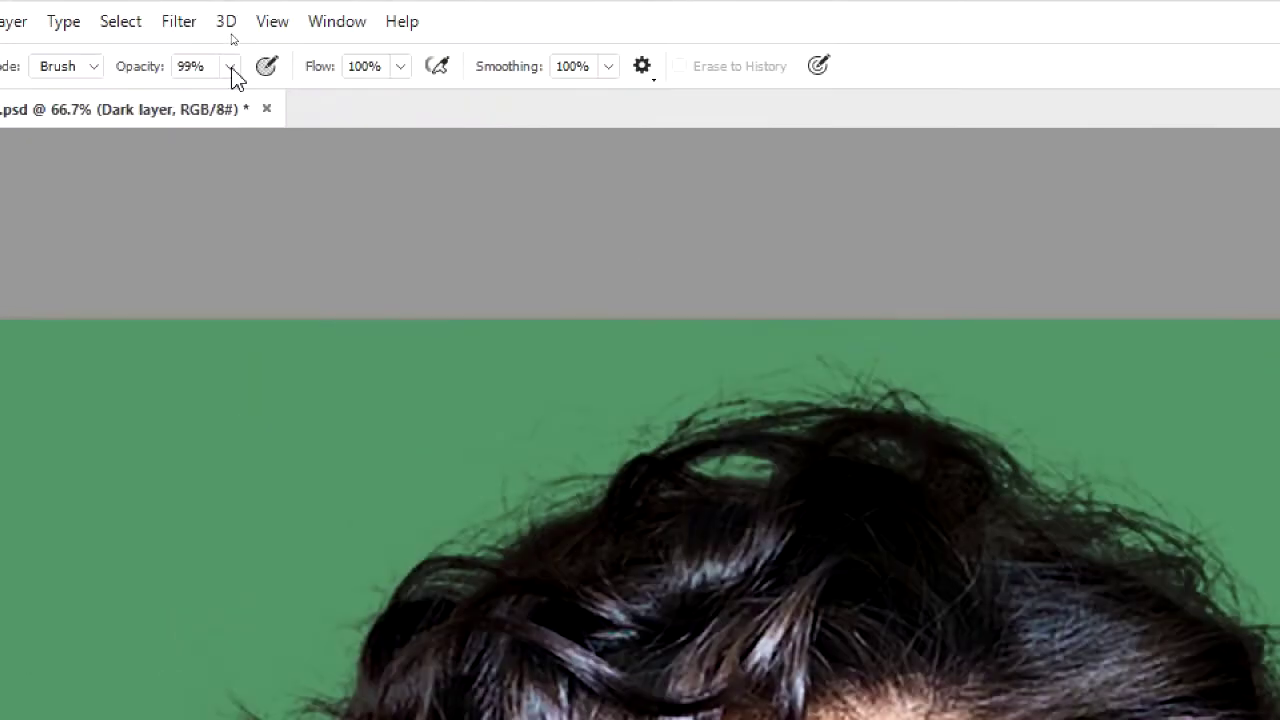
left_click(231, 35)
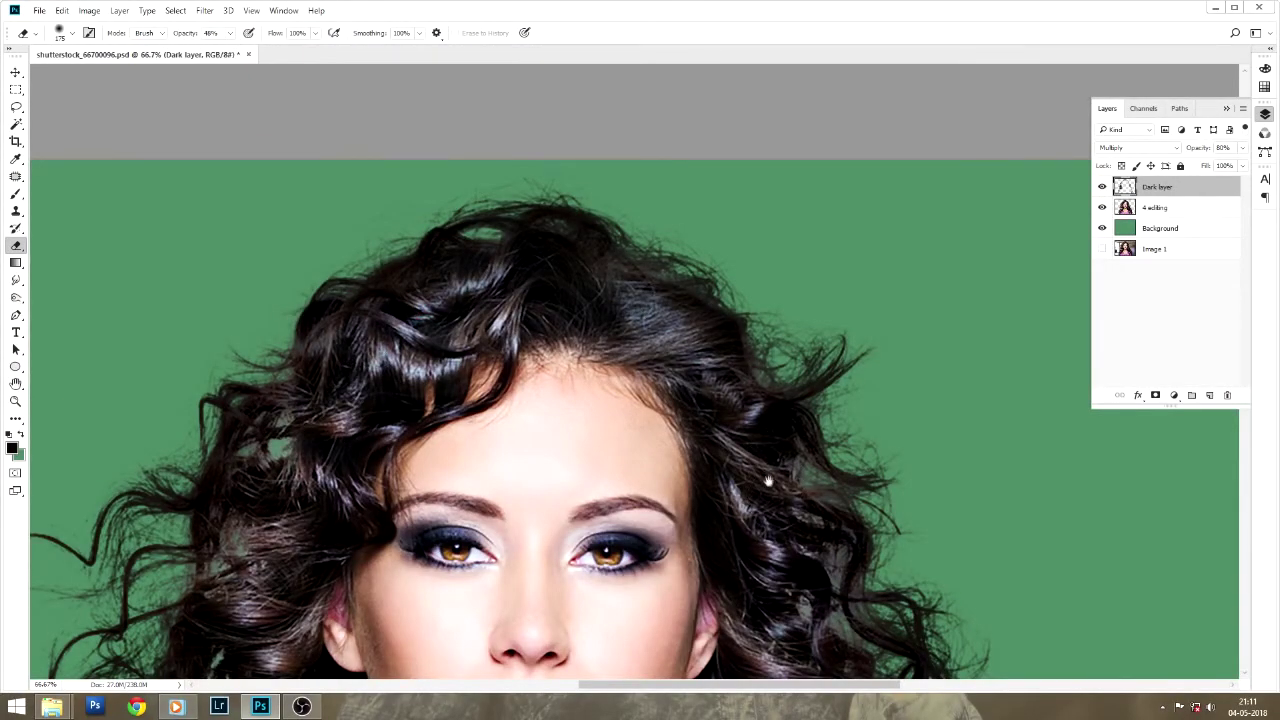
Zoom and pan in to the hair edge above the woman's head.
scroll(775, 410, "down", 5)
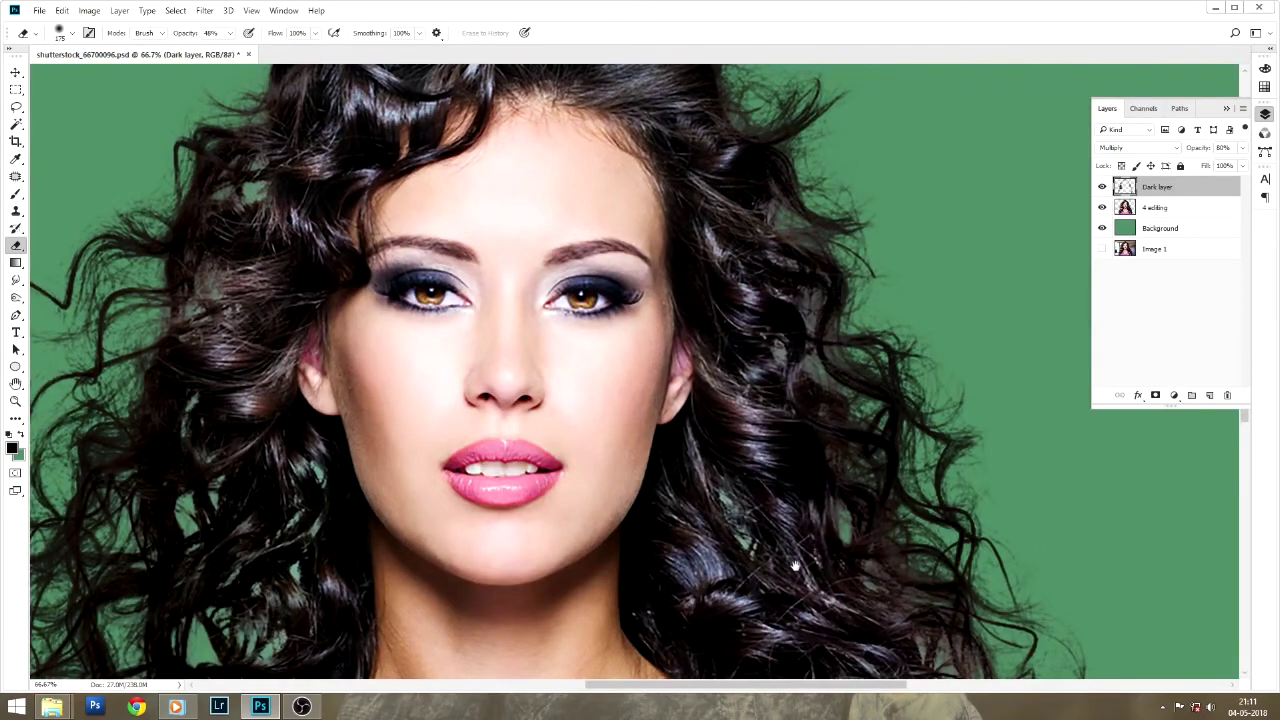
scroll(795, 568, "down", 5)
scroll(600, 400, "down", 6)
scroll(425, 362, "left", 8)
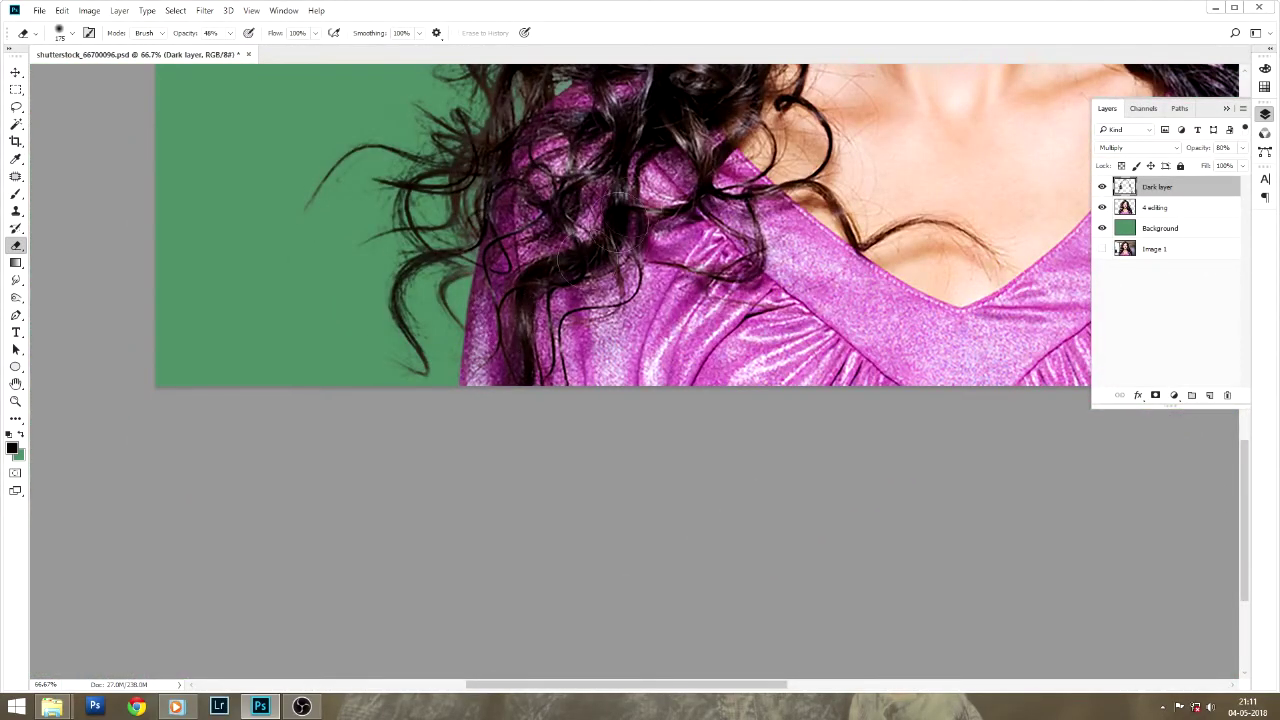
scroll(600, 400, "up", 6)
scroll(600, 400, "up", 1)
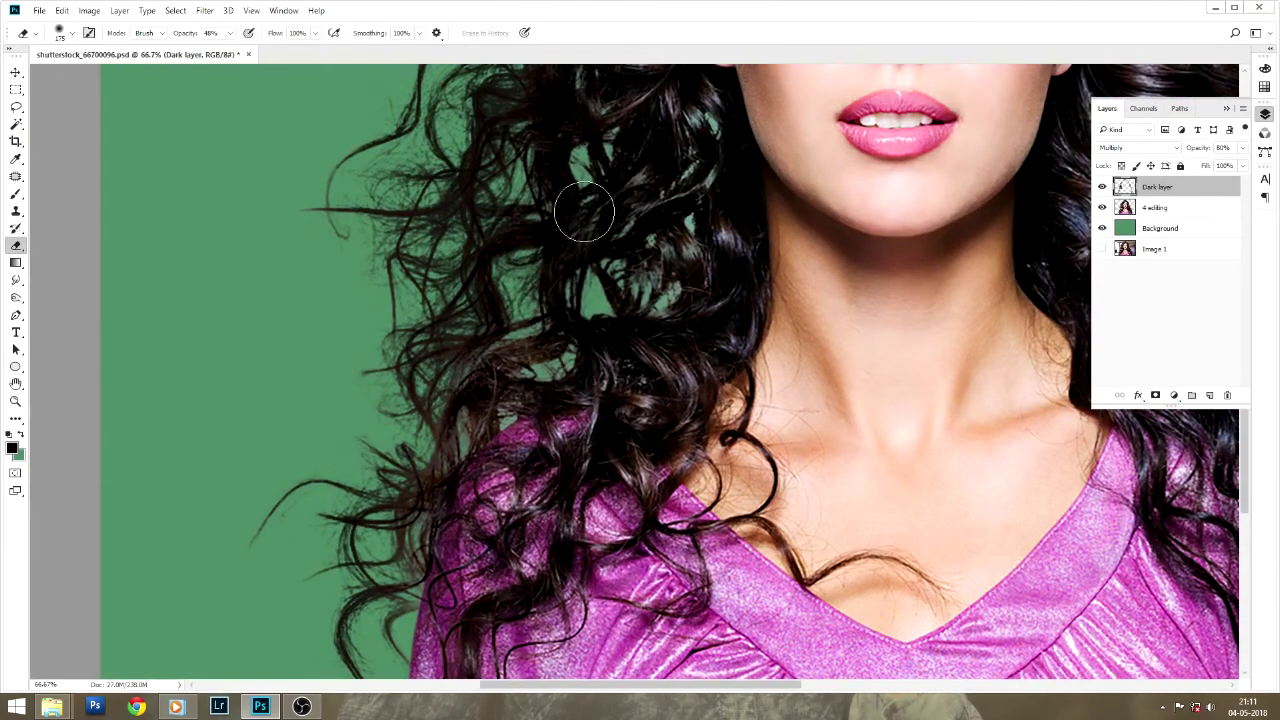
scroll(590, 250, "up", 6)
scroll(590, 250, "right", 1)
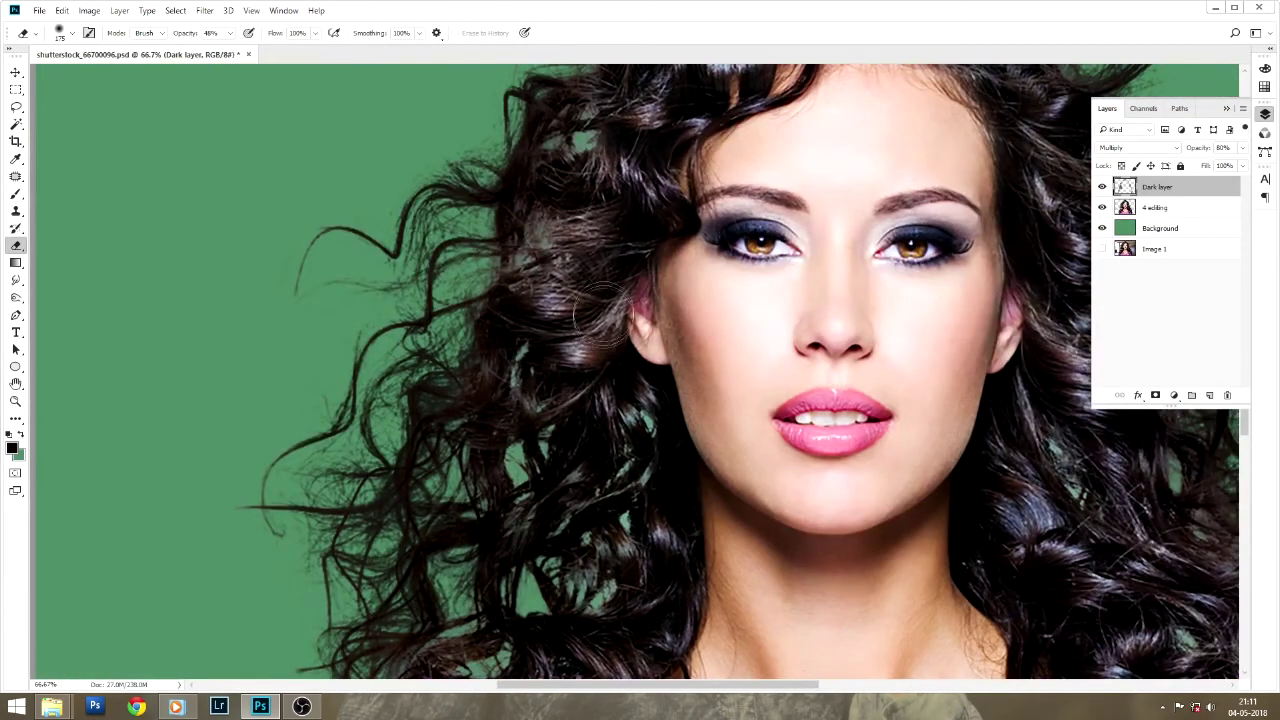
left_click_drag(603, 318, 506, 477)
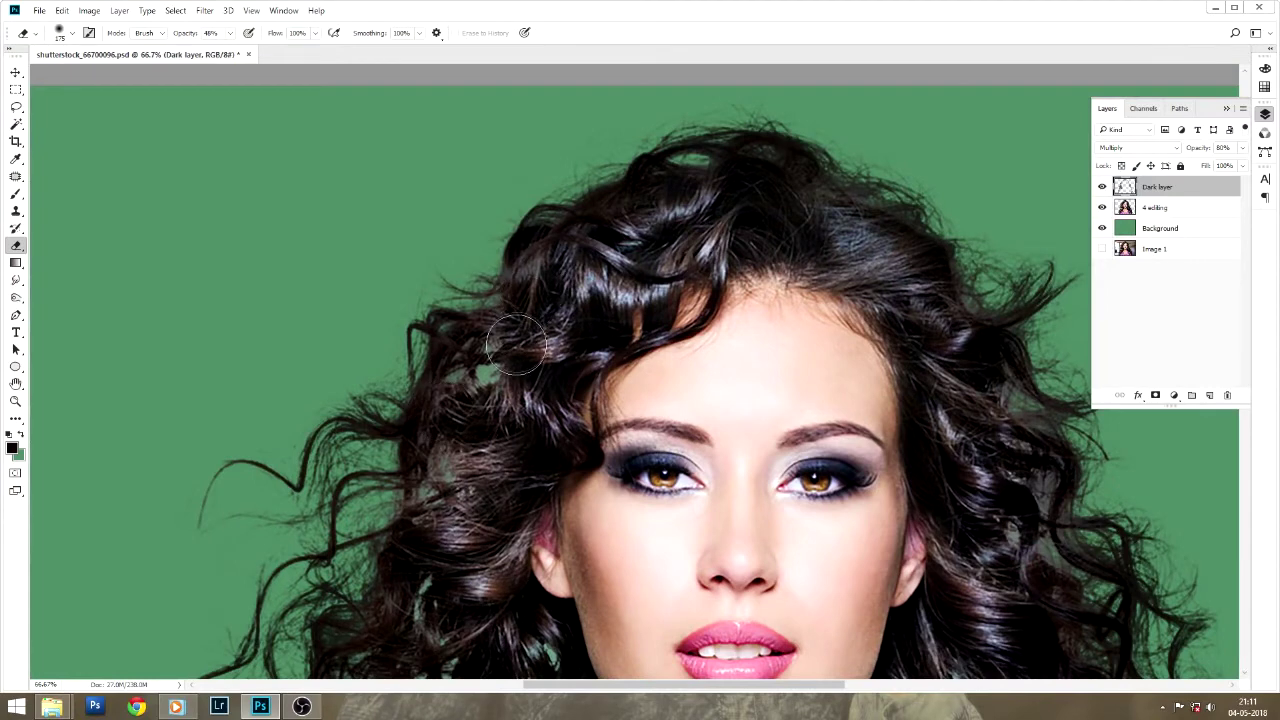
left_click_drag(640, 240, 420, 458)
Trial-erase the darkening near the crown, undo it, and fit the image to the window.
mouse_move(471, 414)
left_mouse_down()
mouse_move(650, 462)
mouse_move(687, 518)
left_mouse_up()
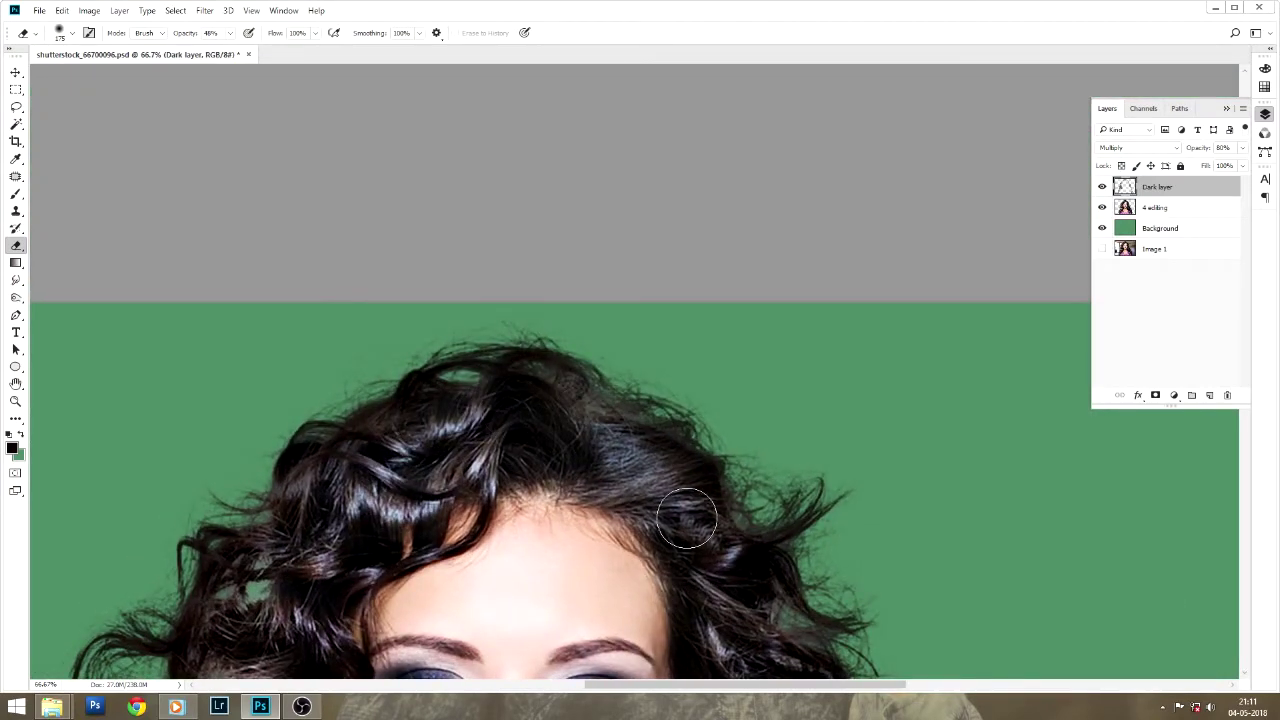
key("ctrl+z")
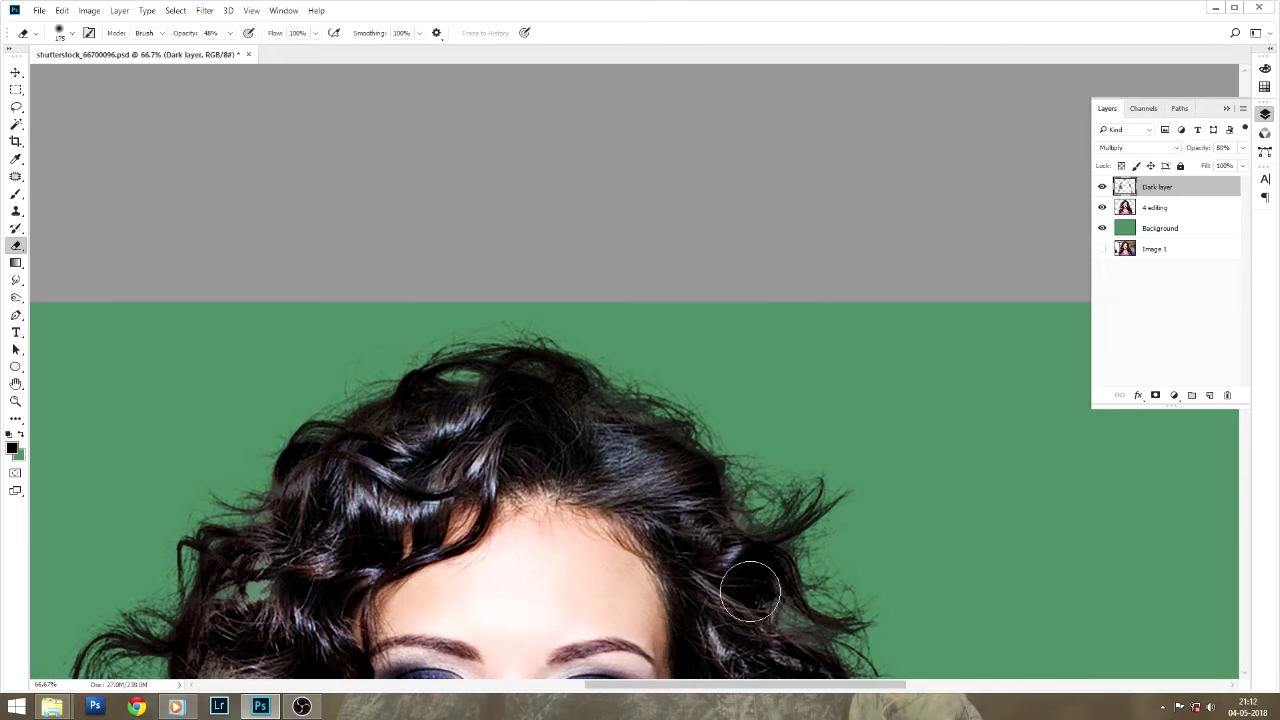
key("v")
key("ctrl+0")
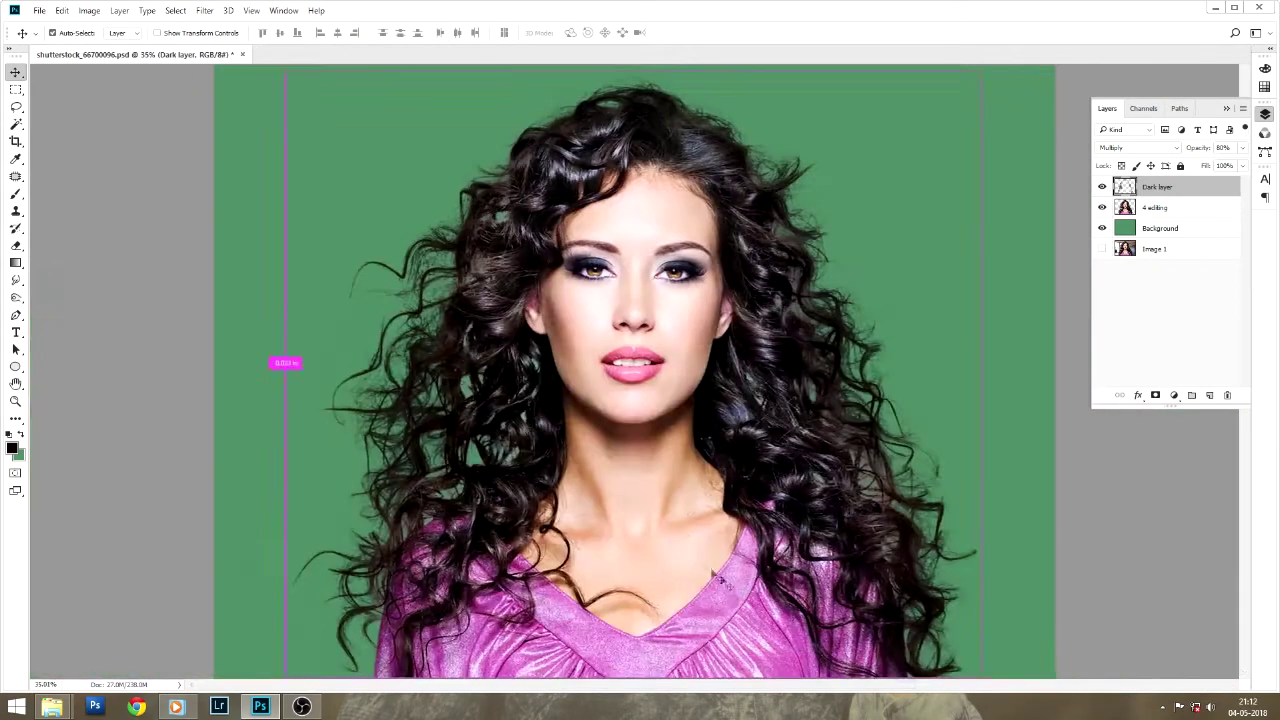
Select the 4 editing layer together with Dark layer and merge them.
key("ctrl+minus")
key("ctrl+minus")
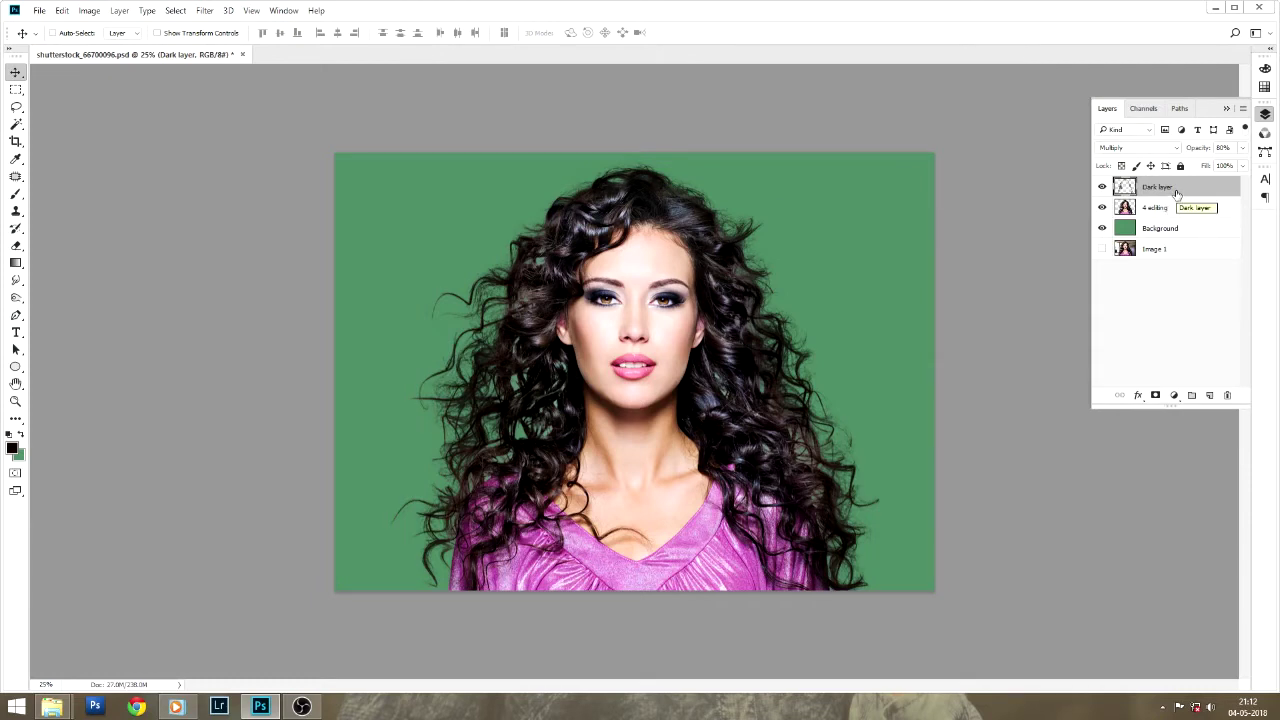
key("ctrl")
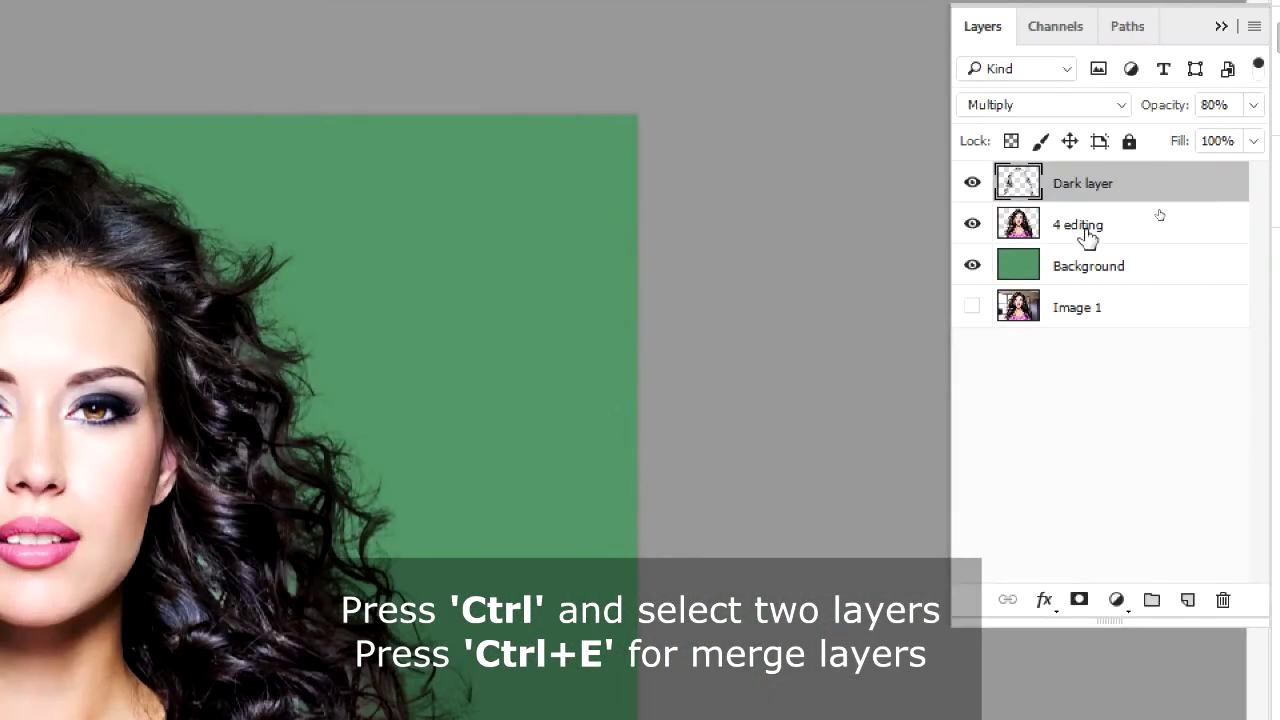
left_click(1087, 236, "ctrl")
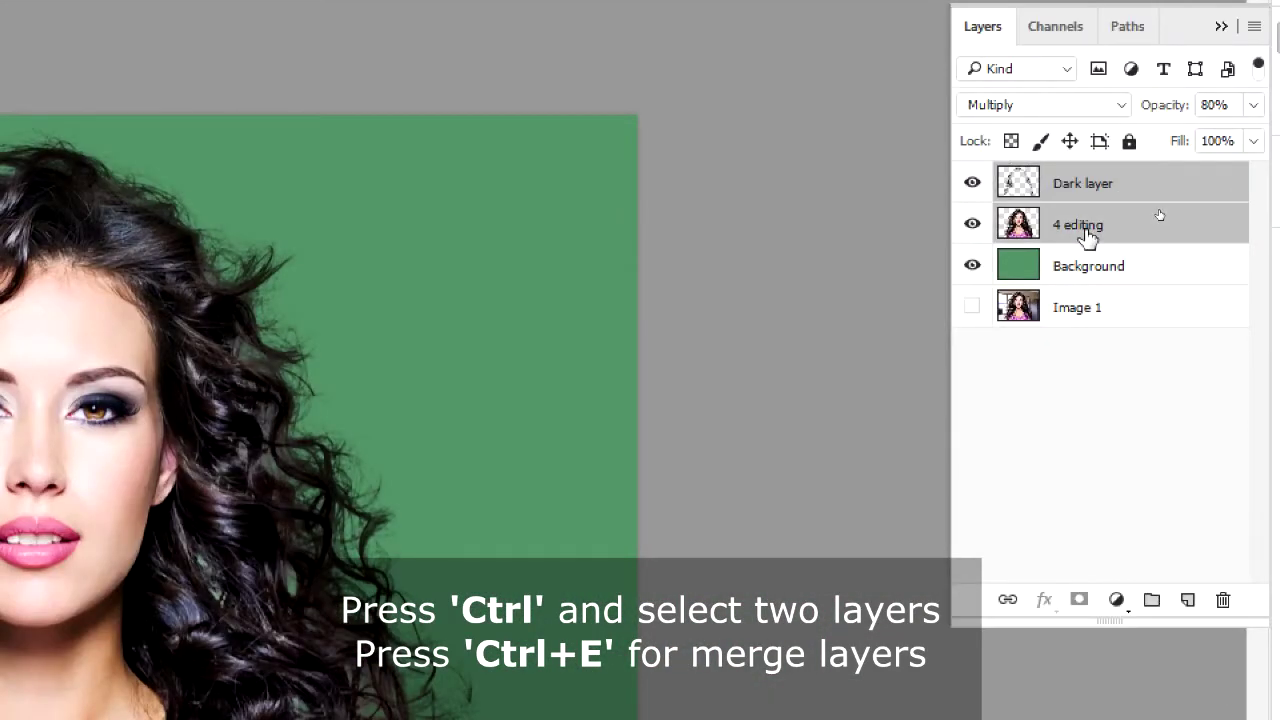
key("ctrl+e")
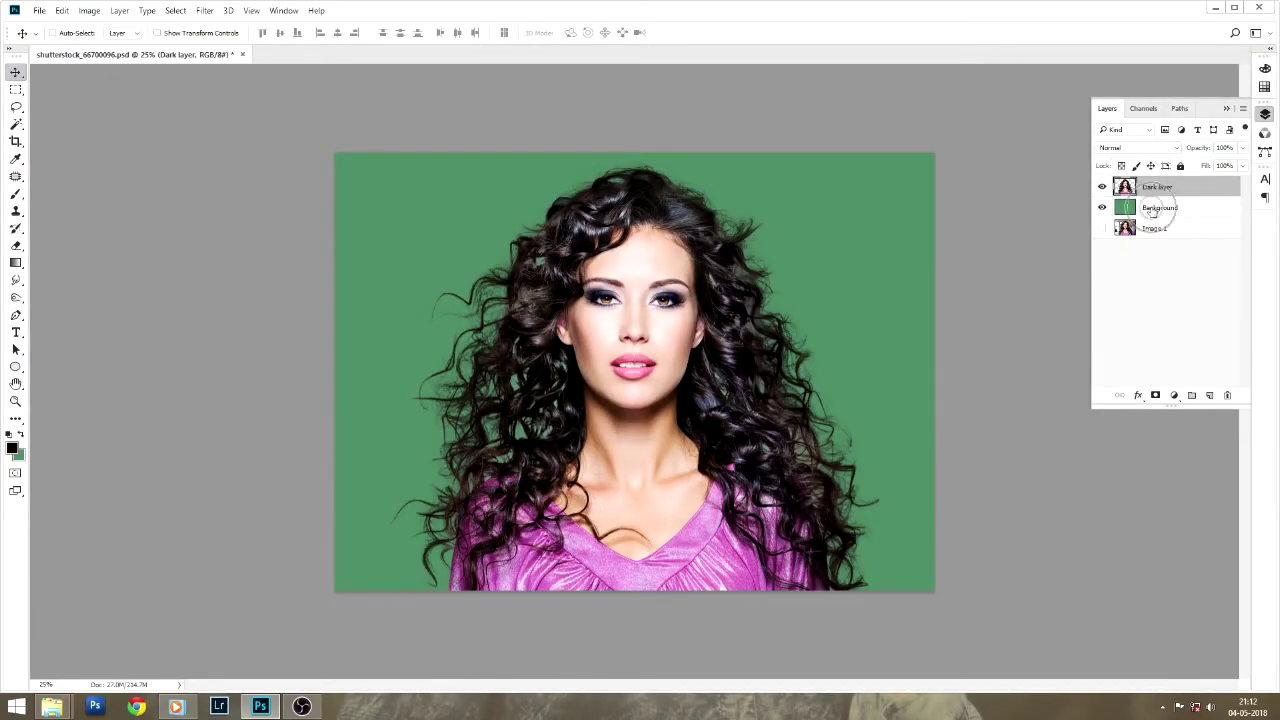
Fill the Background layer with a near-white colour.
left_click(1151, 209)
left_click(17, 456)
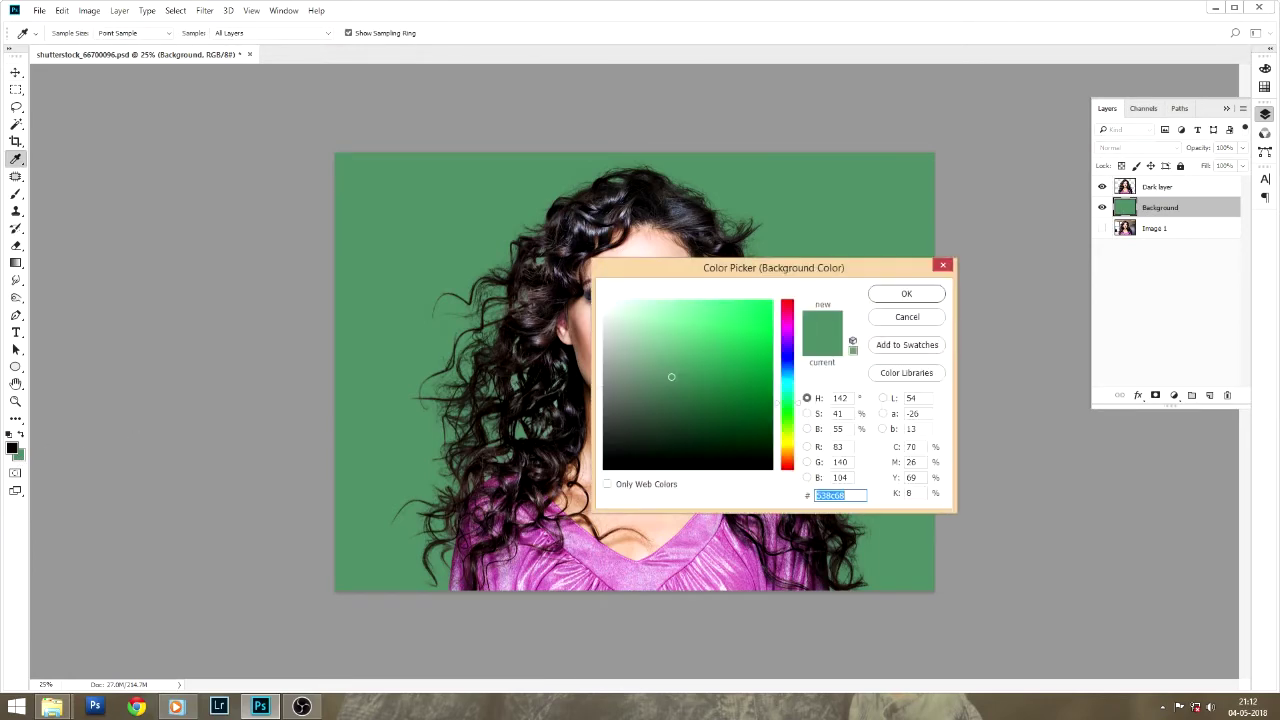
left_click_drag(644, 346, 609, 307)
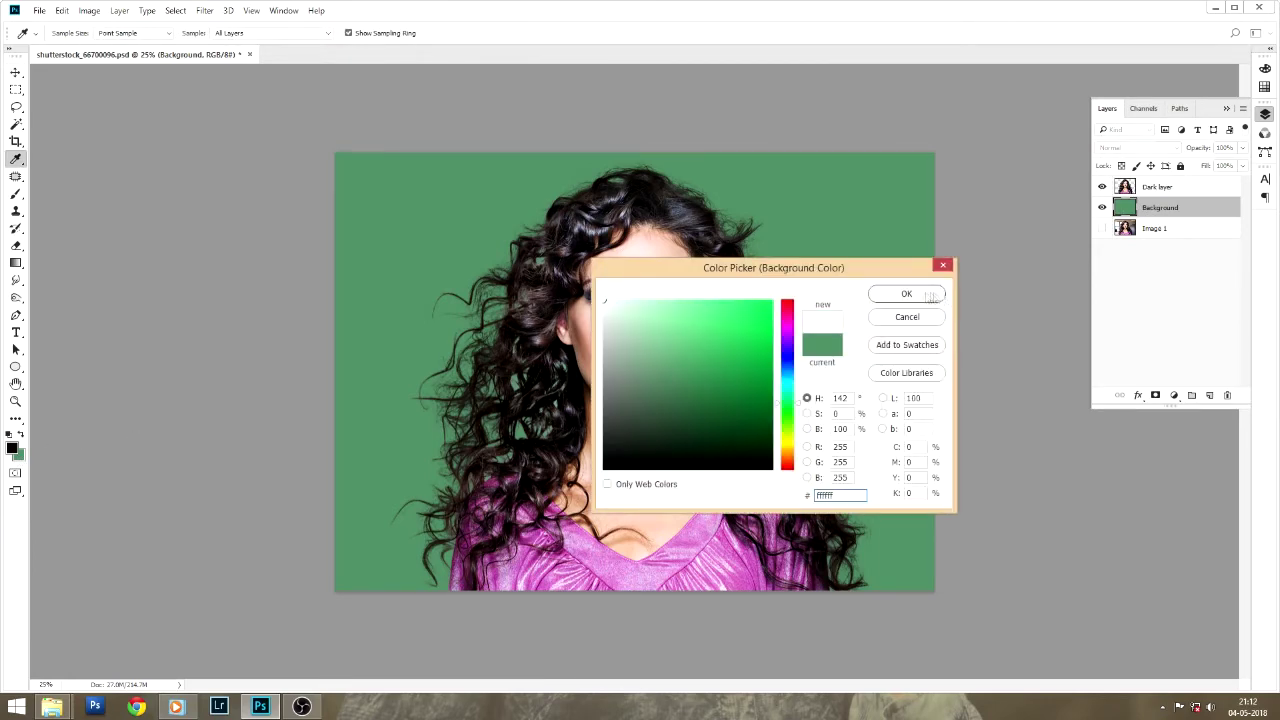
left_click(928, 295)
key("ctrl+BackSpace")
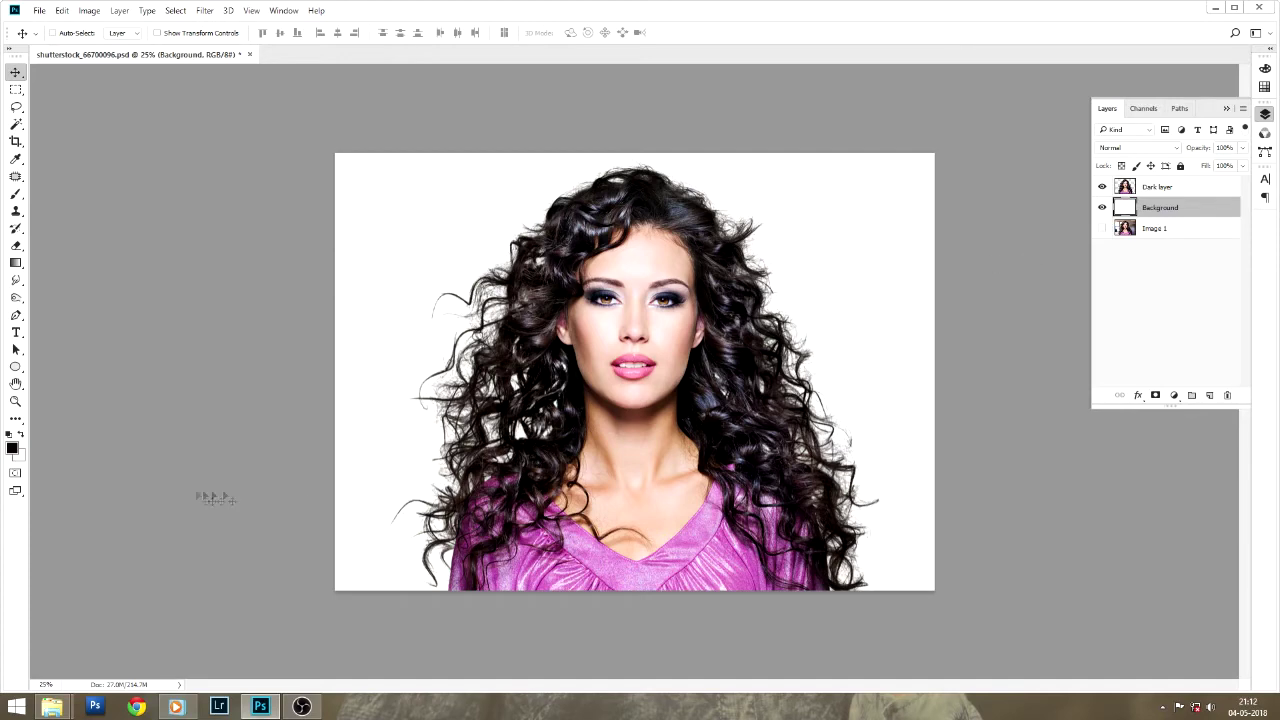
Refill the Background layer with a yellow-orange colour instead.
left_click(12, 452)
left_click_drag(787, 413, 787, 451)
left_click(731, 300)
left_click(907, 295)
key("ctrl+BackSpace")
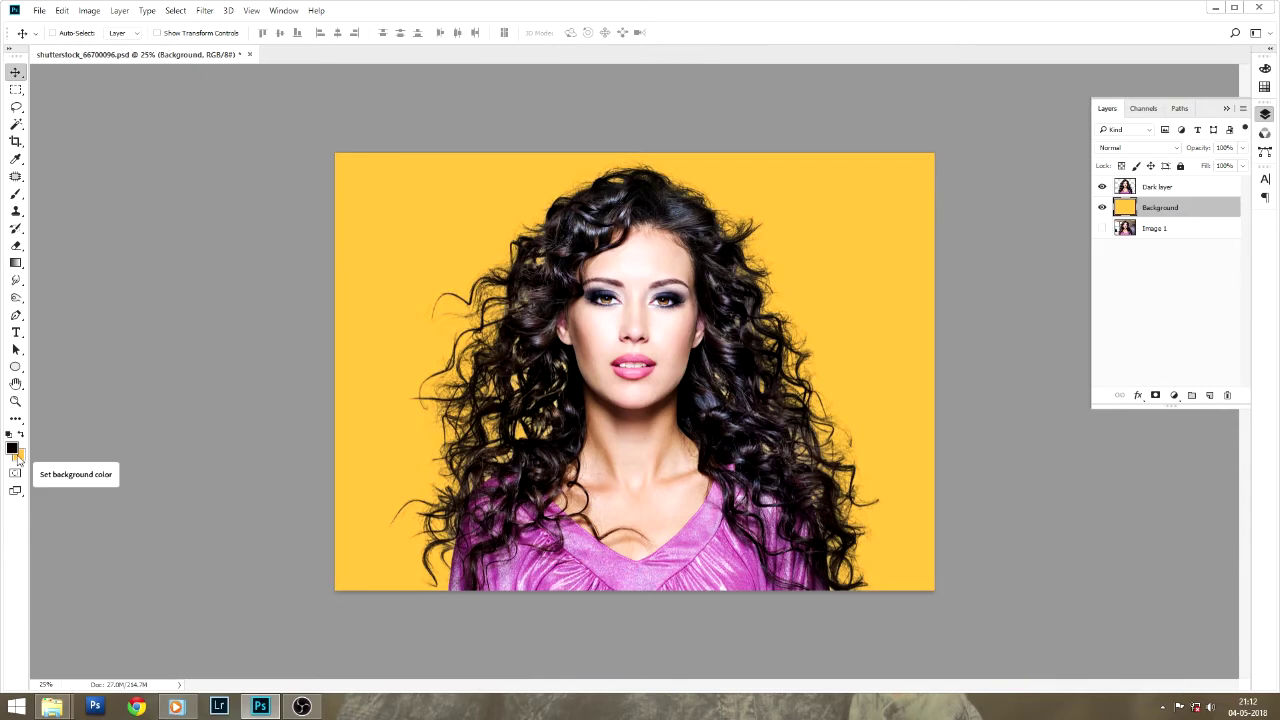
Pick a deep blue (#3d42ff) as the background colour.
key("ctrl+plus")
left_click(18, 456)
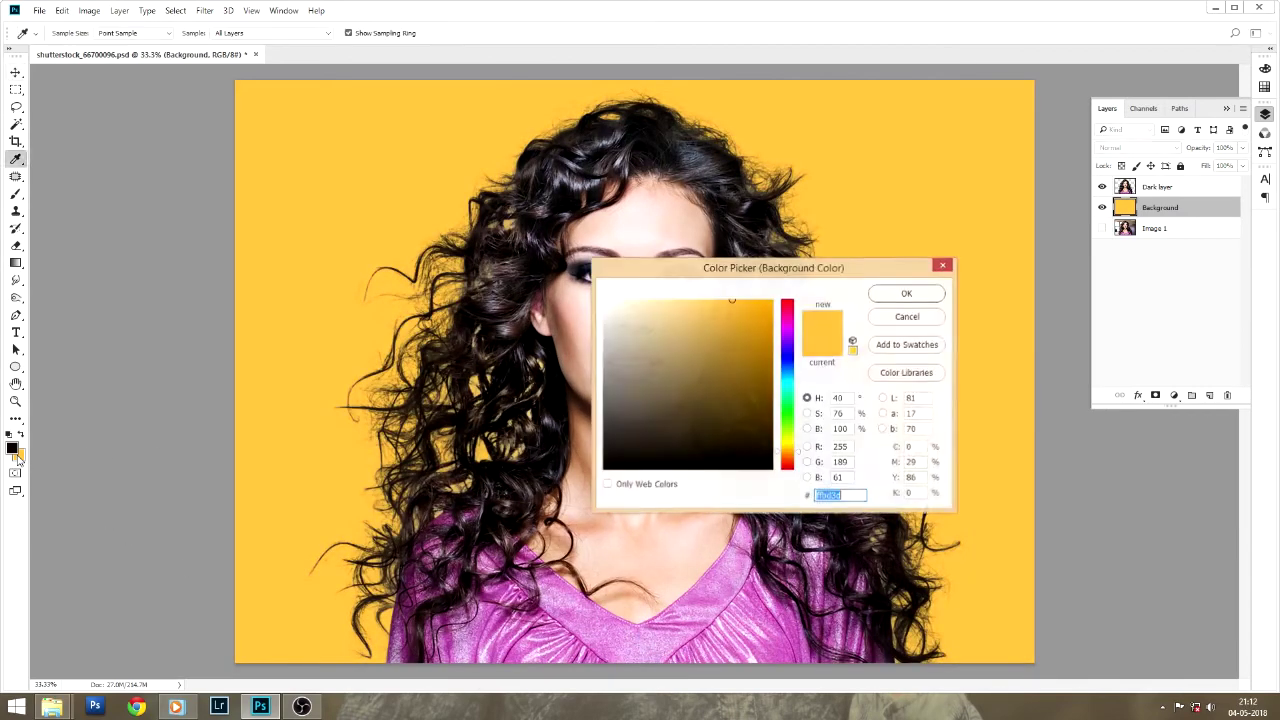
left_click_drag(790, 378, 790, 363)
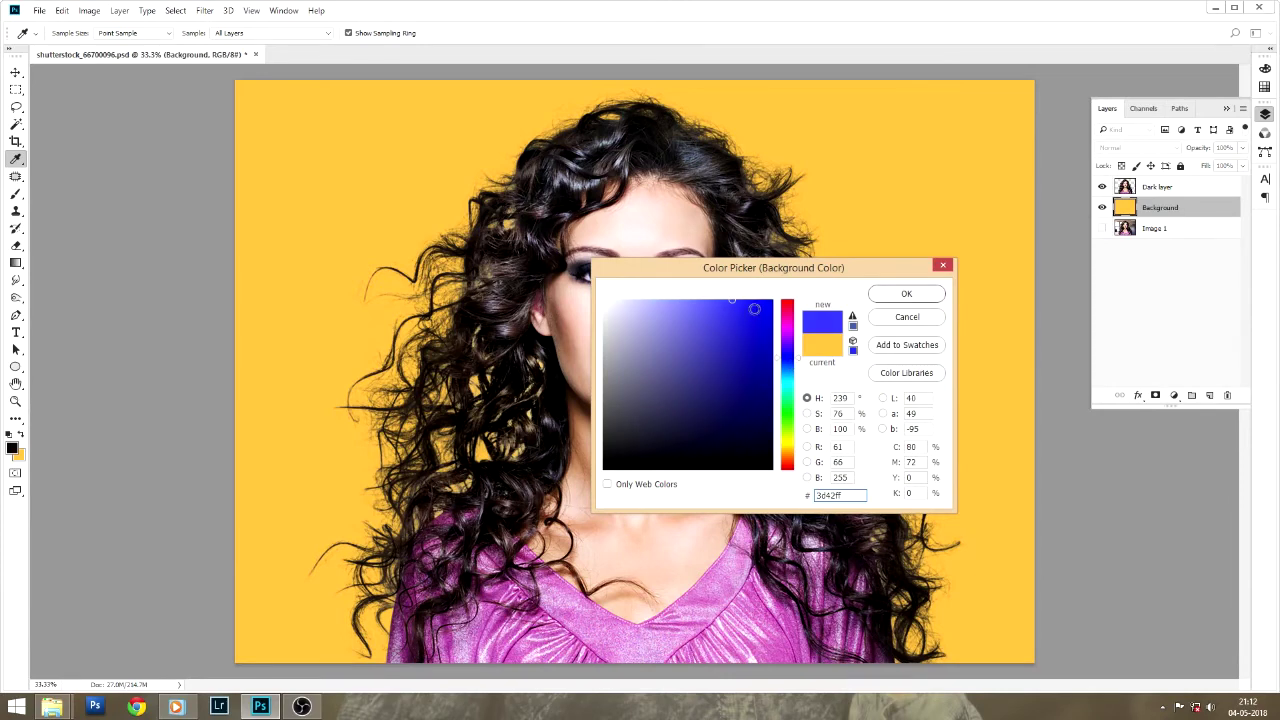
left_click_drag(704, 346, 706, 348)
left_click(898, 296)
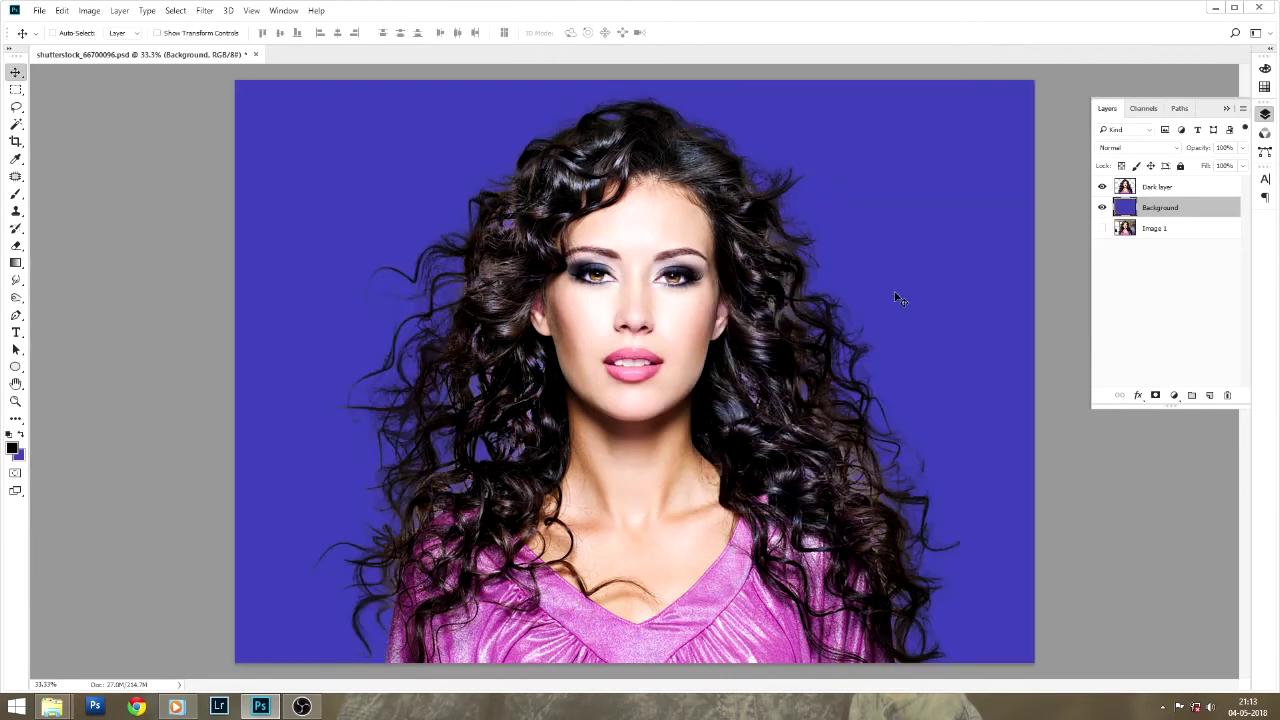